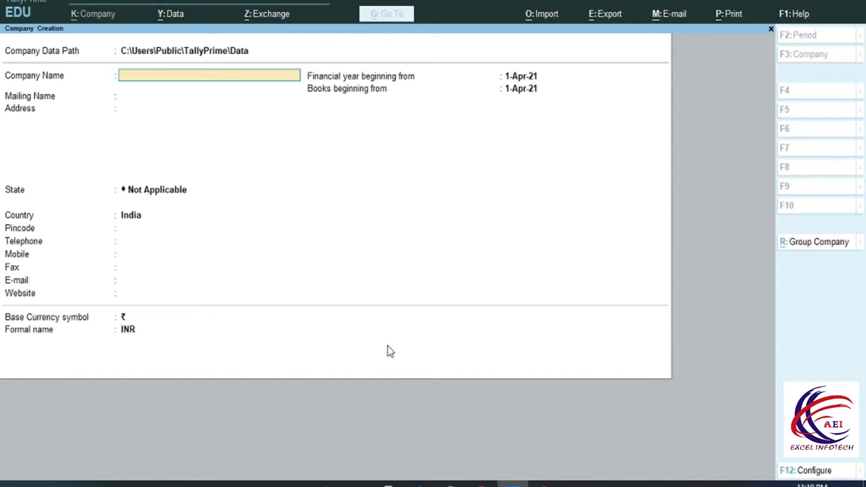
Create the company 'Purchase Order' with state Delhi and accept the default features
type("Purchase Order")
key("Return")
key("Return")
key("Return")
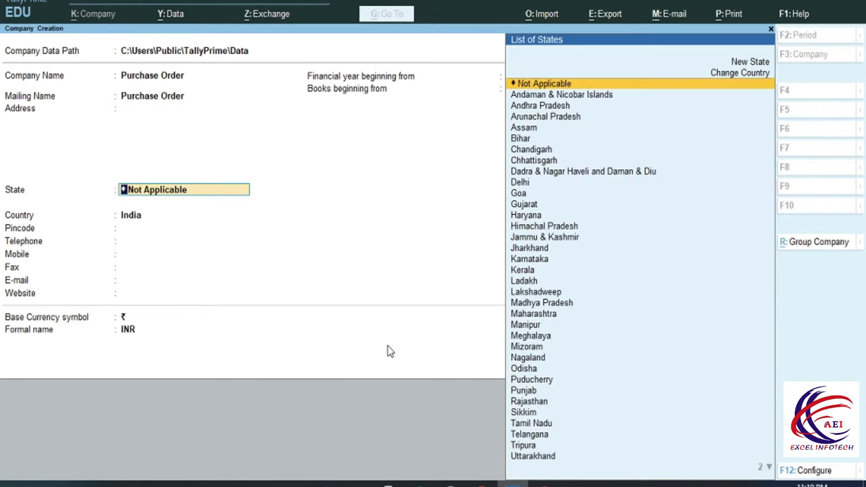
type("De")
key("Return")
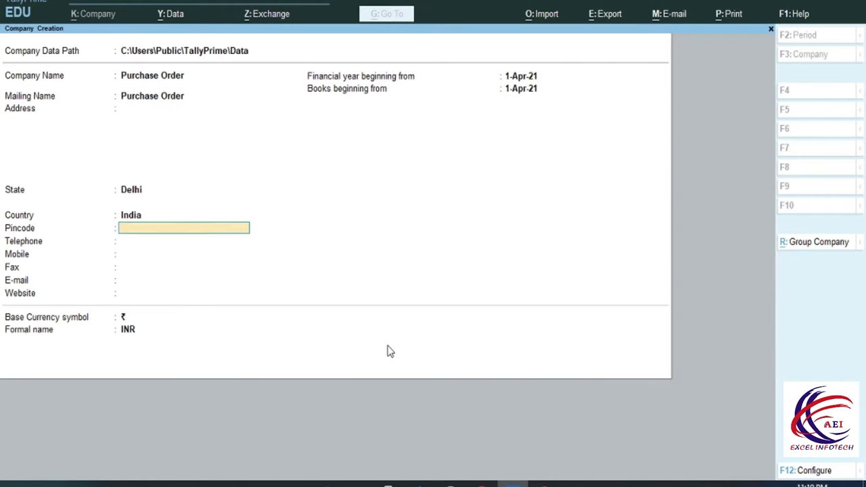
key("ctrl")
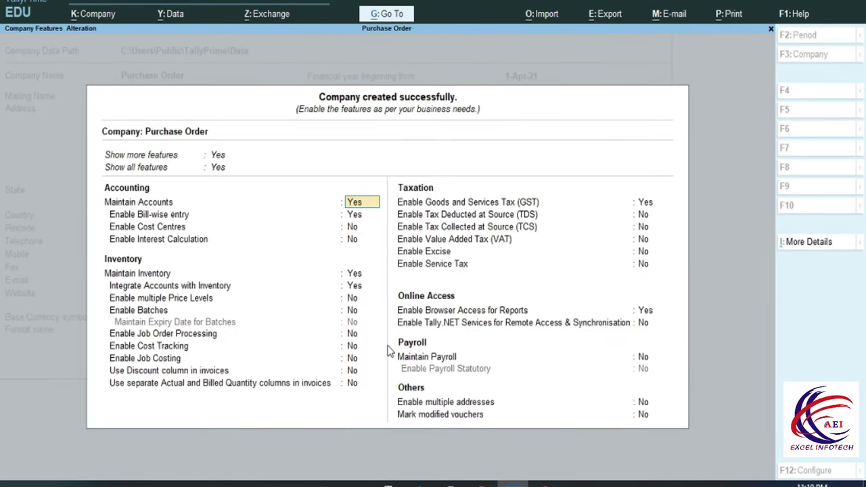
key("ctrl")
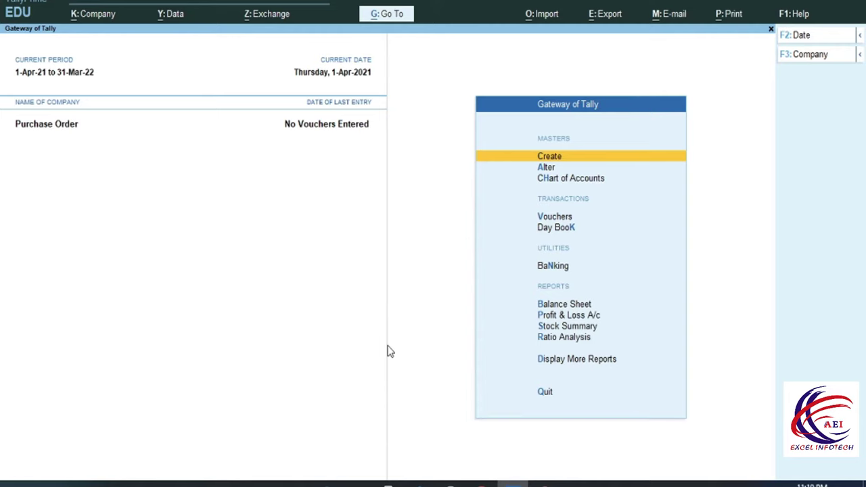
Show inactive voucher types and activate Purchase Order, opening a blank Purchase Order No. 1
key("Down")
key("Down")
key("Down")
key("Return")
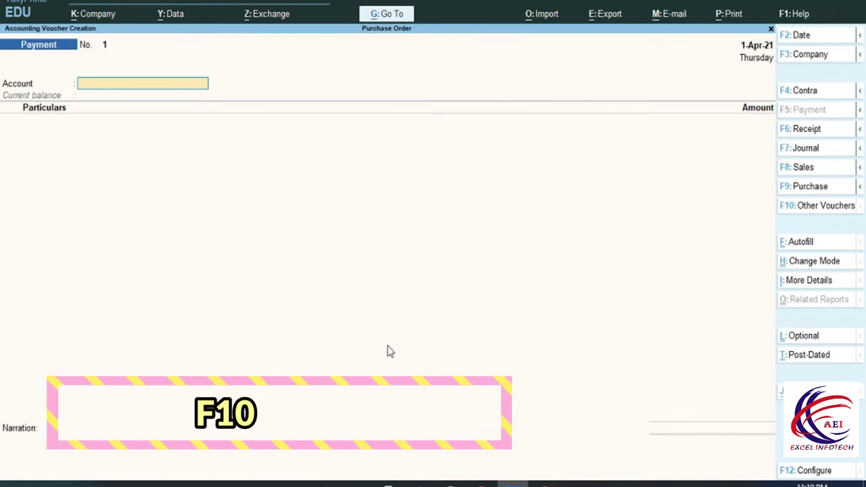
key("F10")
key("Up")
key("Up")
key("Up")
key("Up")
key("Up")
key("Up")
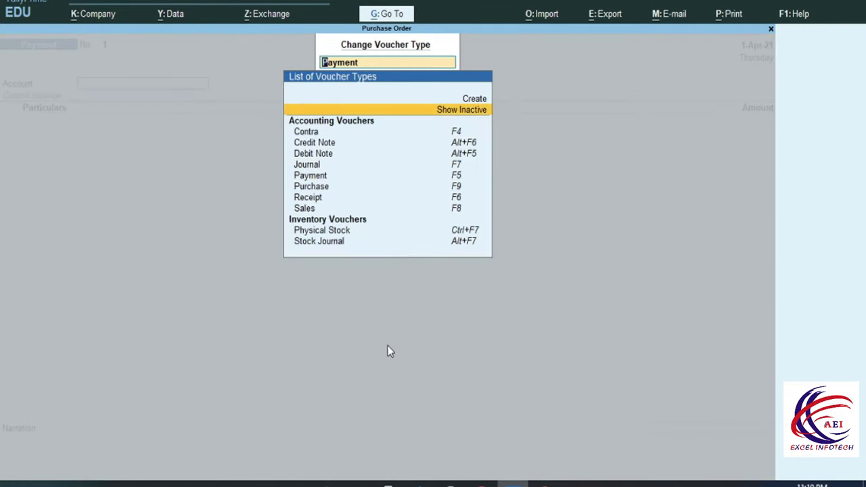
key("Return")
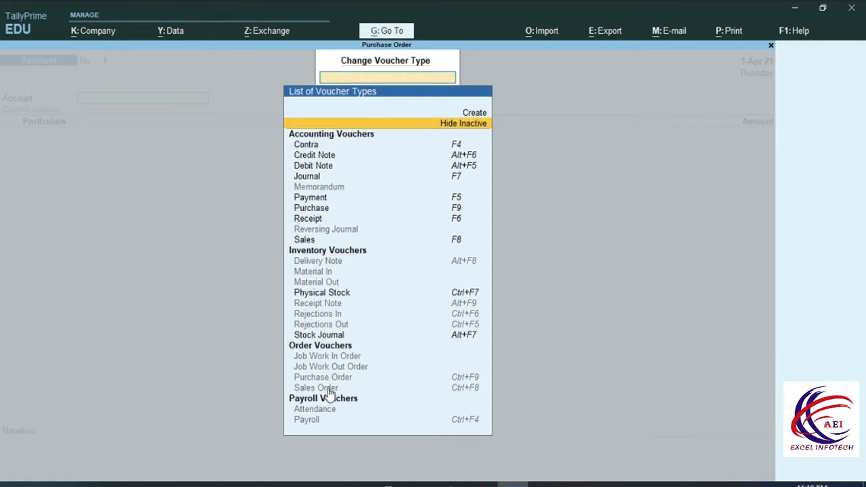
left_click(322, 380)
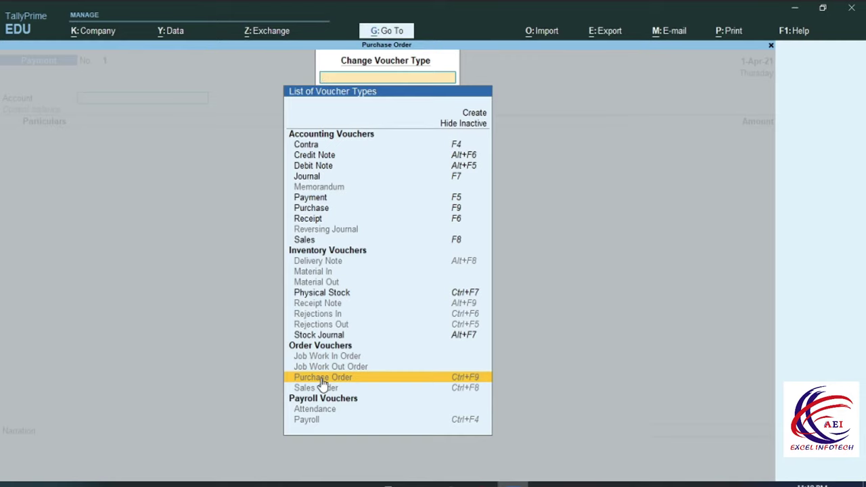
left_click(322, 380)
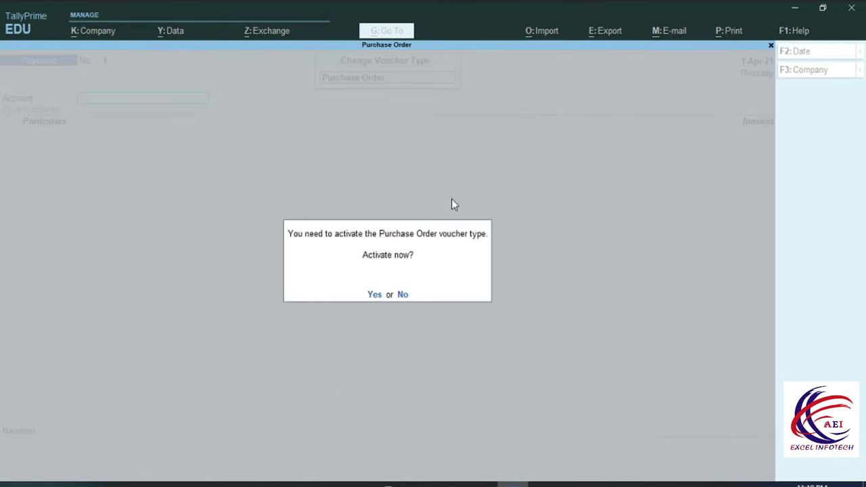
left_click(374, 295)
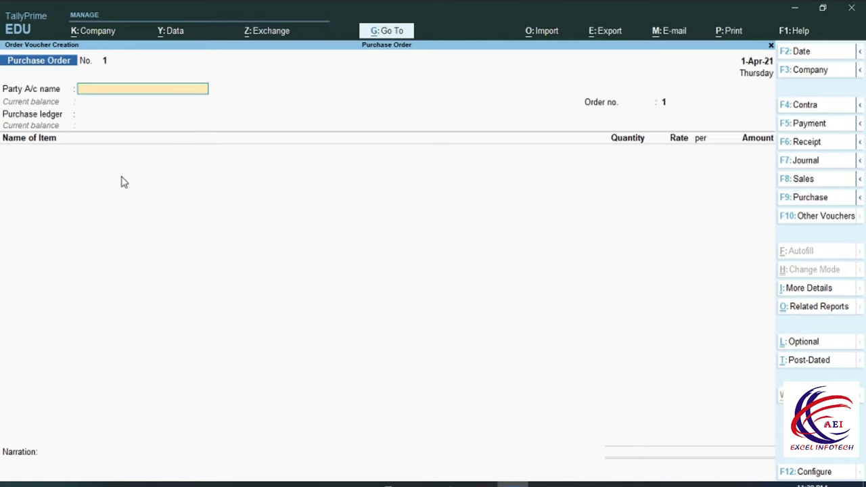
Quit the voucher and set the Receipt Note voucher type to active through Alter > Voucher Type
key("Escape")
key("Return")
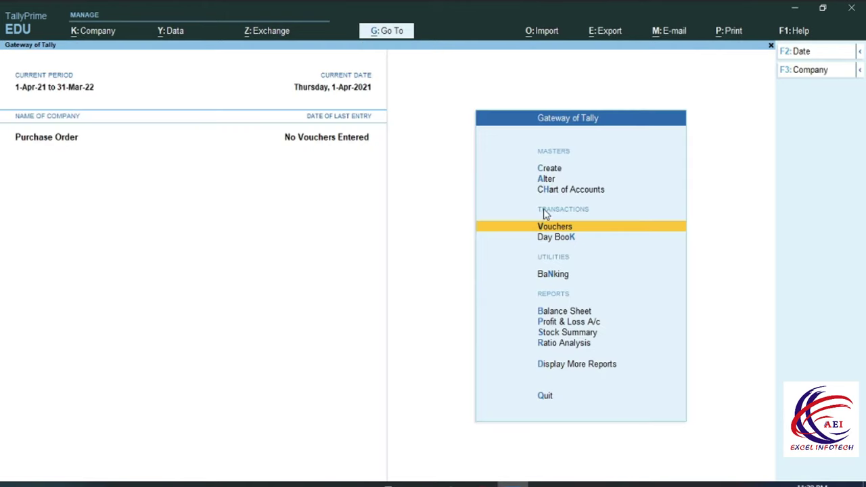
left_click(545, 181)
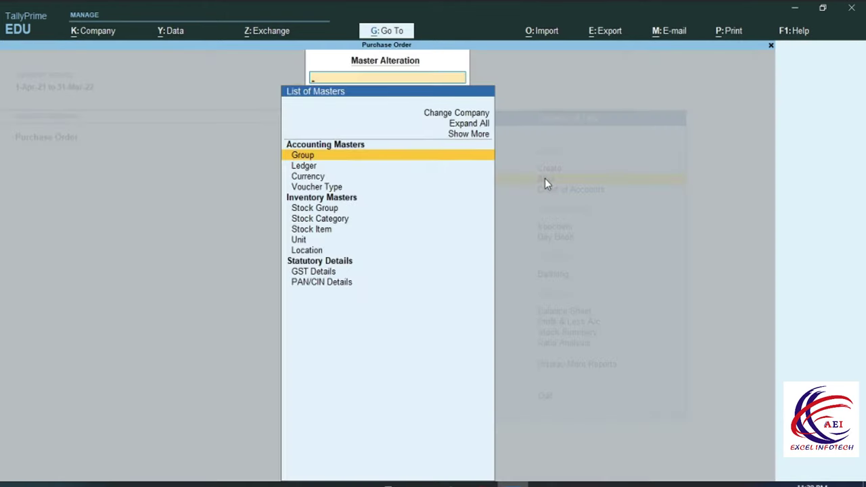
left_click(315, 187)
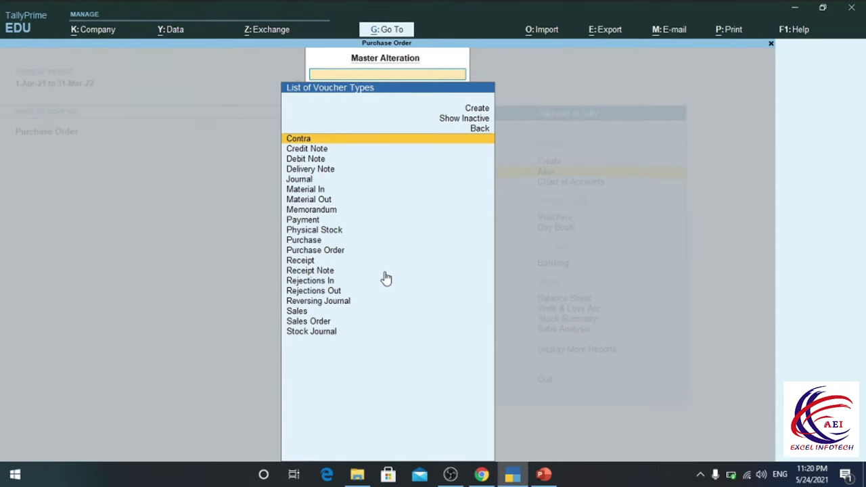
left_click(325, 273)
left_click(326, 273)
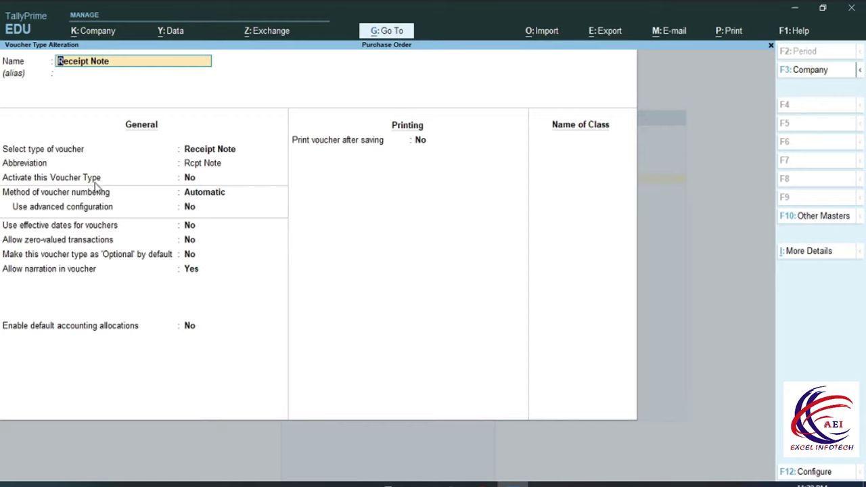
left_click(190, 179)
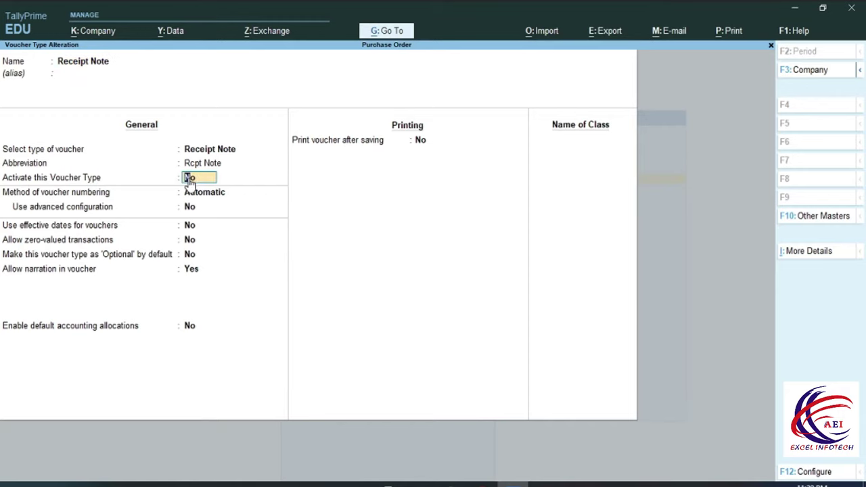
key("y")
key("Return")
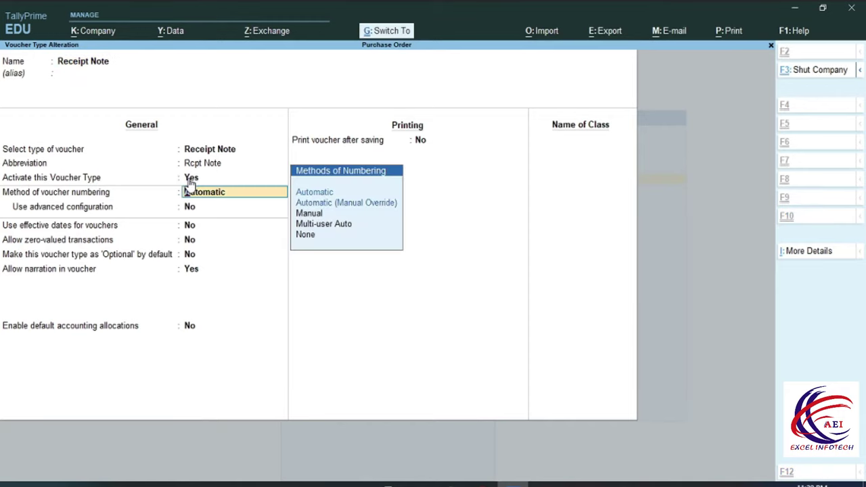
key("ctrl+a")
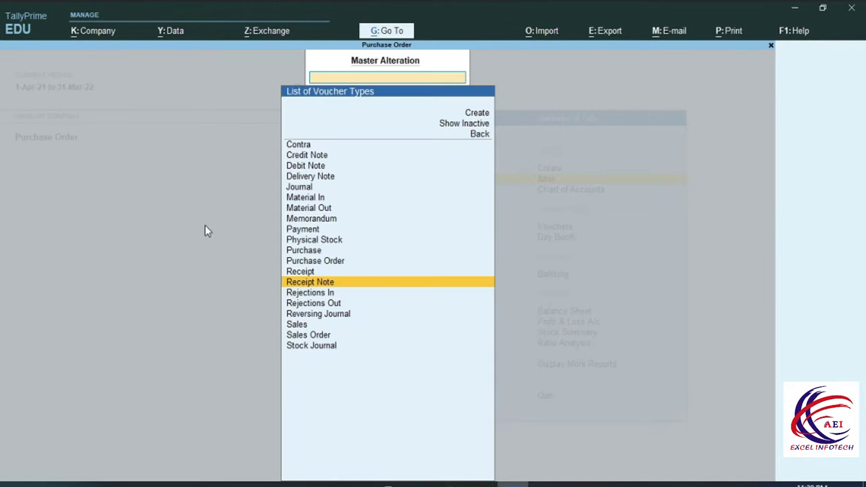
Activate the Rejections Out voucher type and return to the Gateway of Tally
left_click(320, 304)
left_click(191, 178)
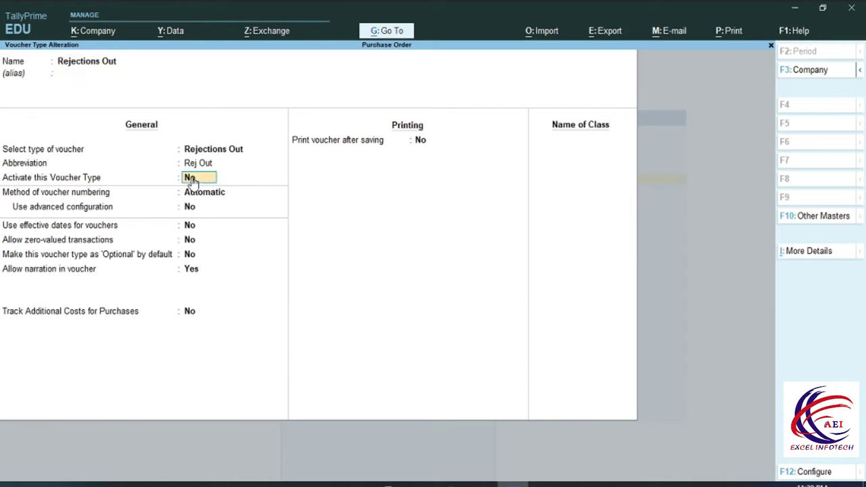
key("y")
key("ctrl+a")
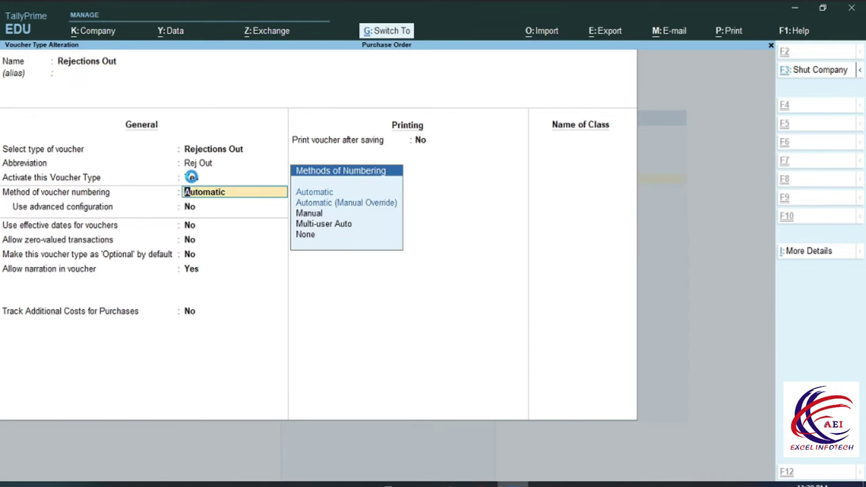
key("Escape")
key("Escape")
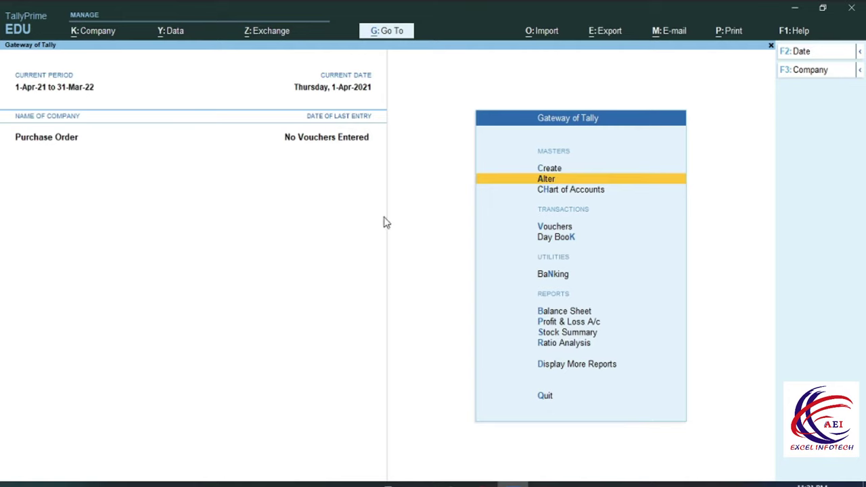
Open a Purchase Order voucher, start a ledger with Alt+C, then discard both
left_click(545, 227)
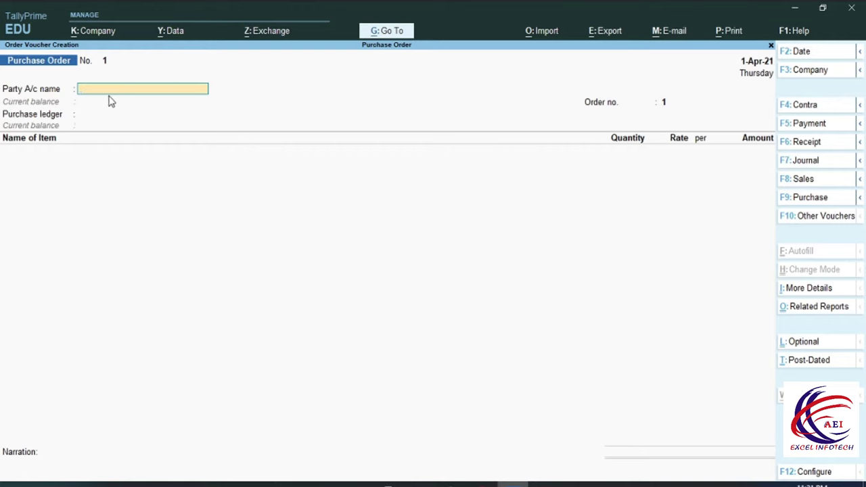
key("alt+c")
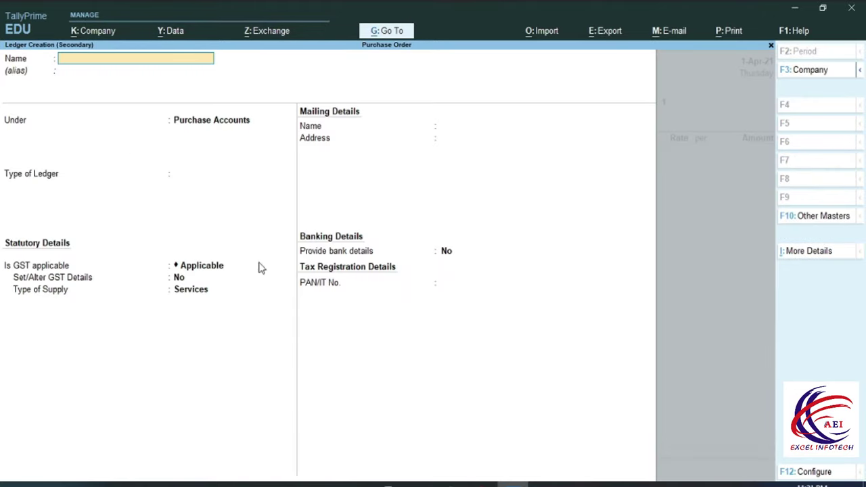
key("Escape")
key("y")
key("Escape")
key("y")
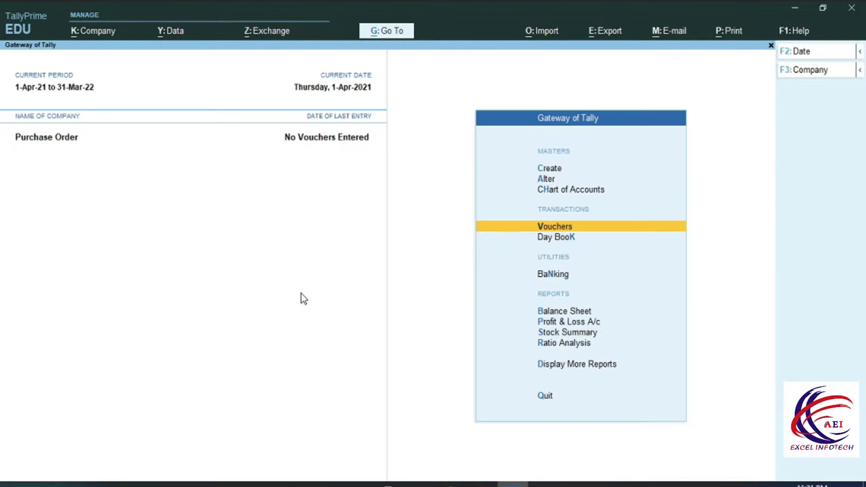
Start a ledger from Create, cancel it, and reopen a blank Purchase Order voucher
left_click(544, 169)
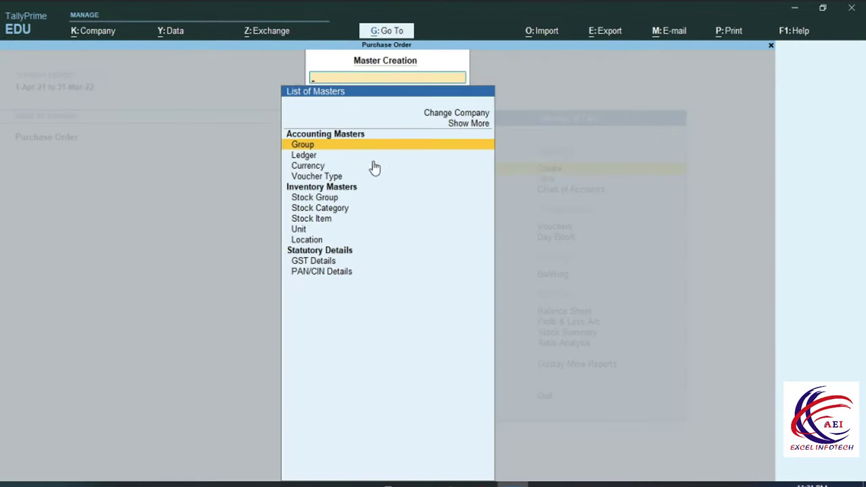
left_click(303, 155)
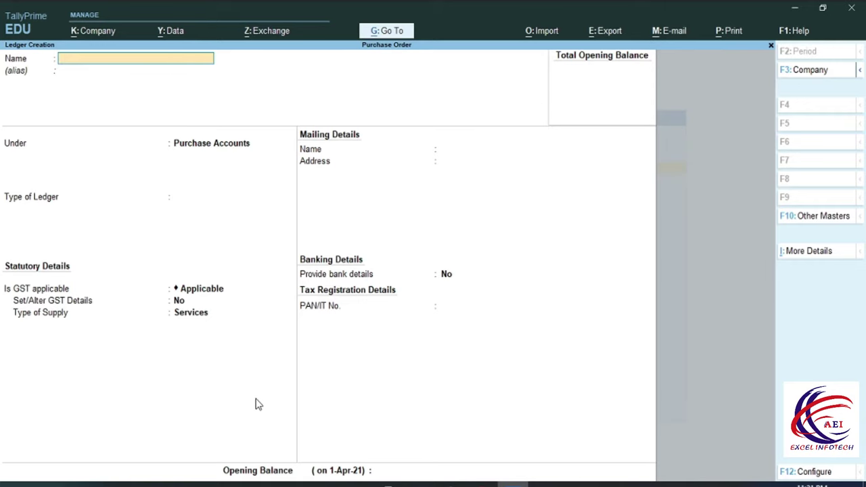
key("Escape")
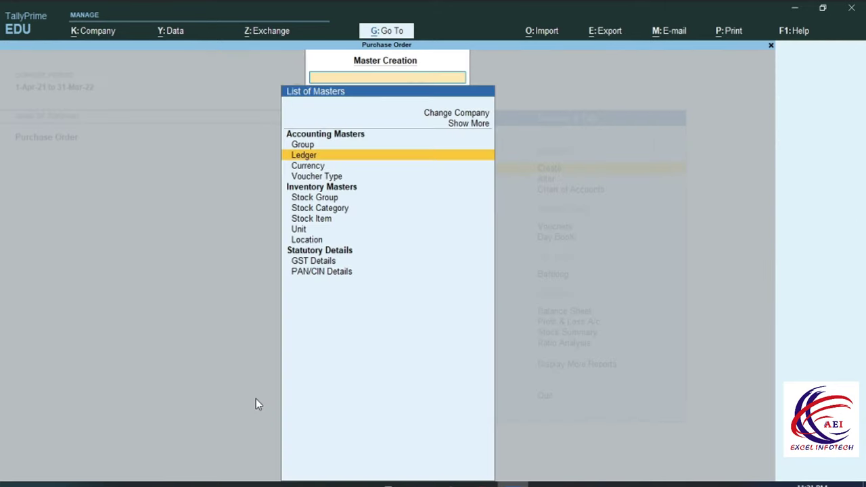
key("Escape")
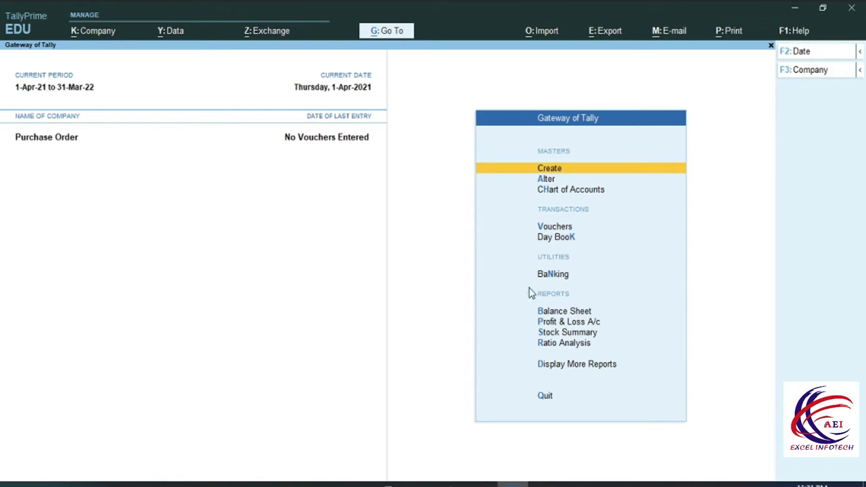
left_click(543, 227)
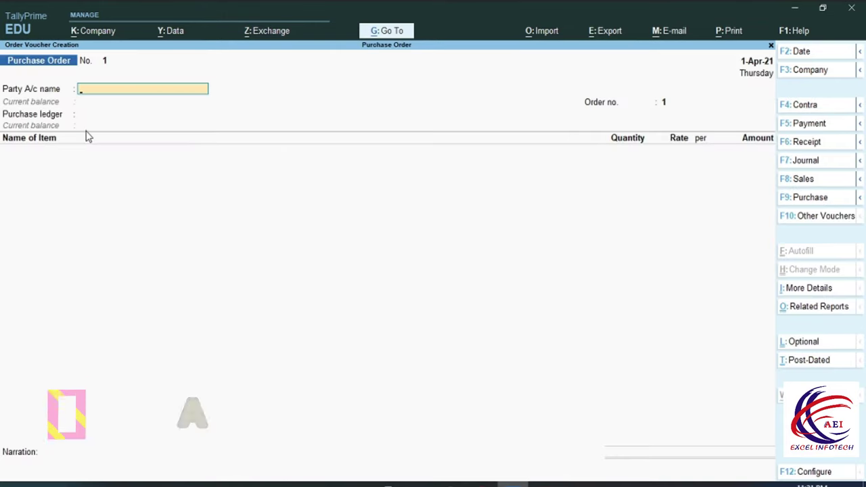
Create supplier ledger 'Abc Pvt. Ltd.' under Sundry Creditors, dismissing the missing-GSTIN warning
key("alt+c")
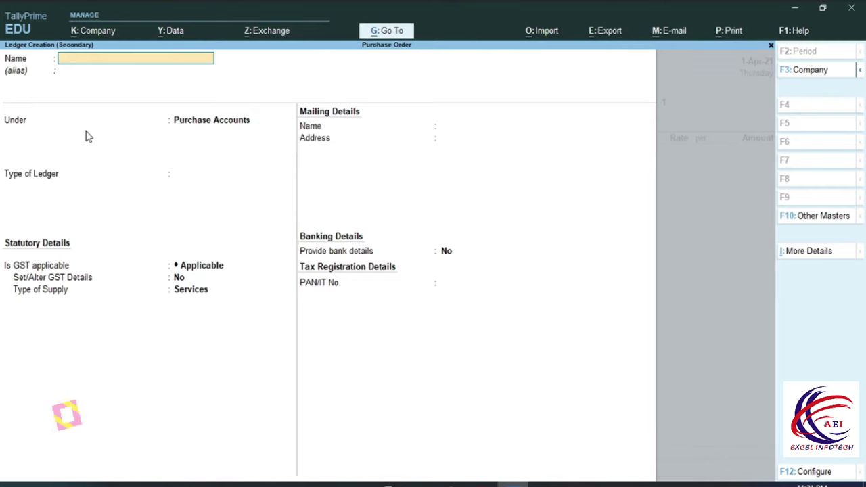
type("Ab")
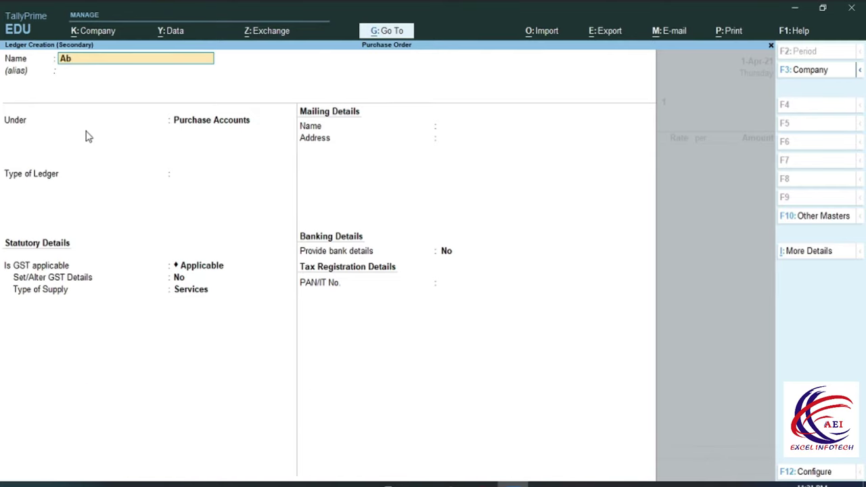
type("c Pvt. Ltd.")
key("Return")
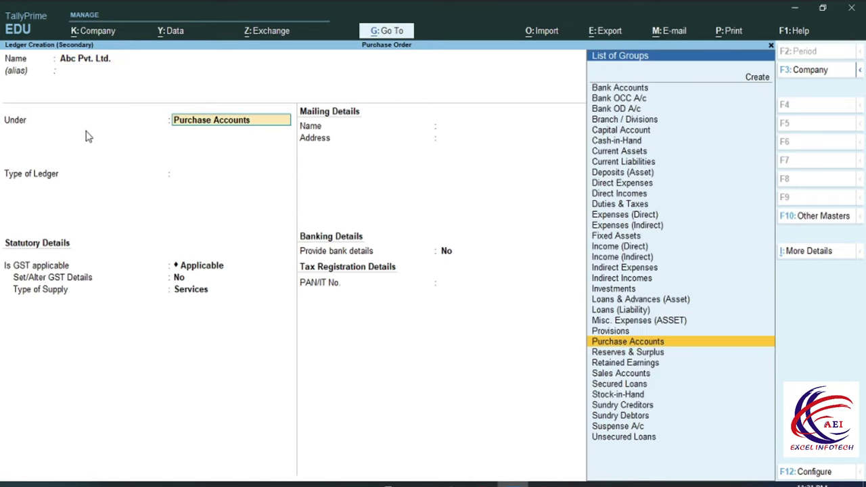
type("S")
key("Down")
key("Down")
key("Down")
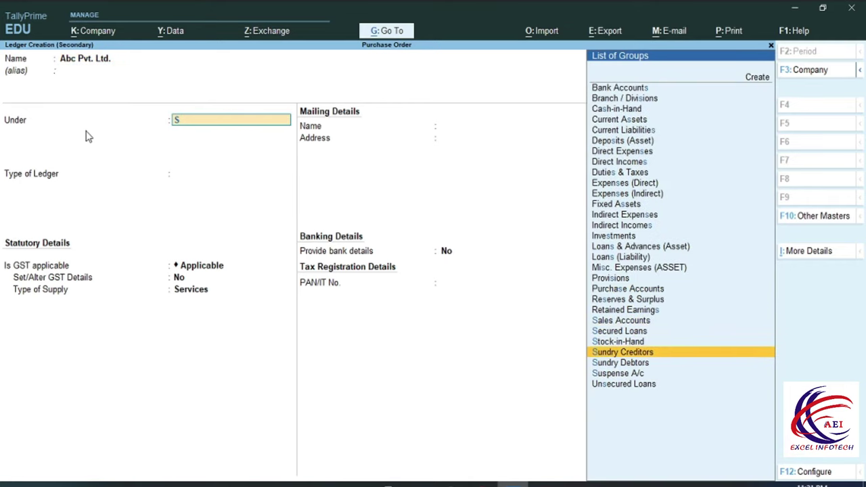
key("Return")
key("Return")
key("Return")
key("Return")
key("Return")
key("Return")
key("Return")
key("Return")
key("Return")
key("Return")
key("Return")
key("Return")
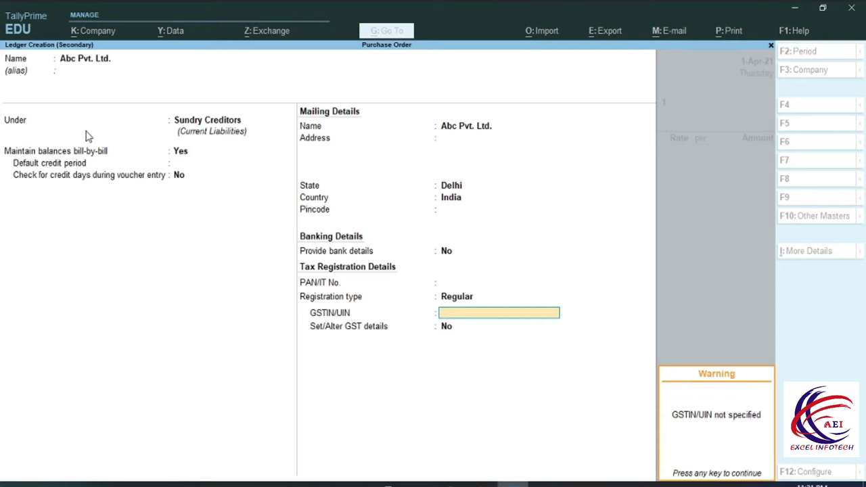
key("Return")
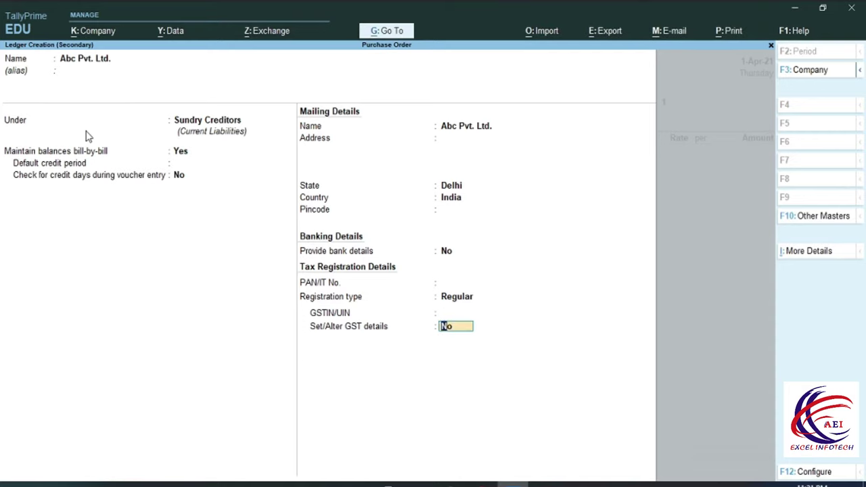
key("Return")
key("Return")
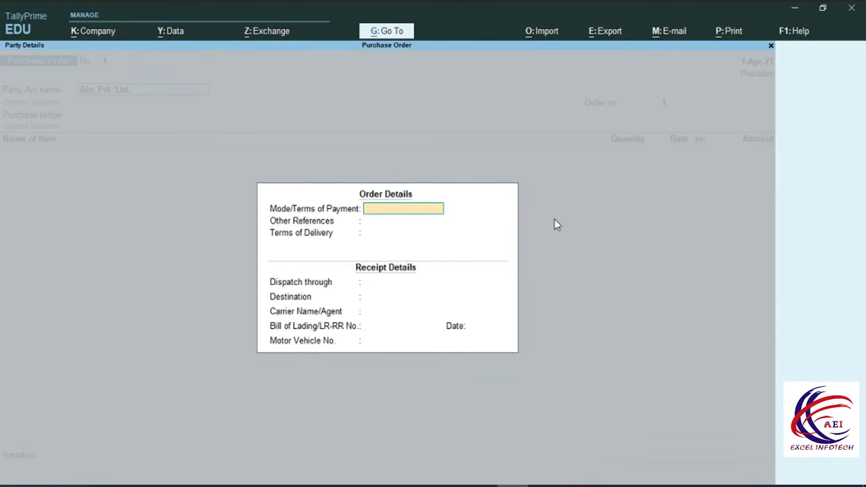
Enter order details: payment terms Cash, other references Cheque, terms of delivery 30
type("Cash")
key("Return")
key("BackSpace")
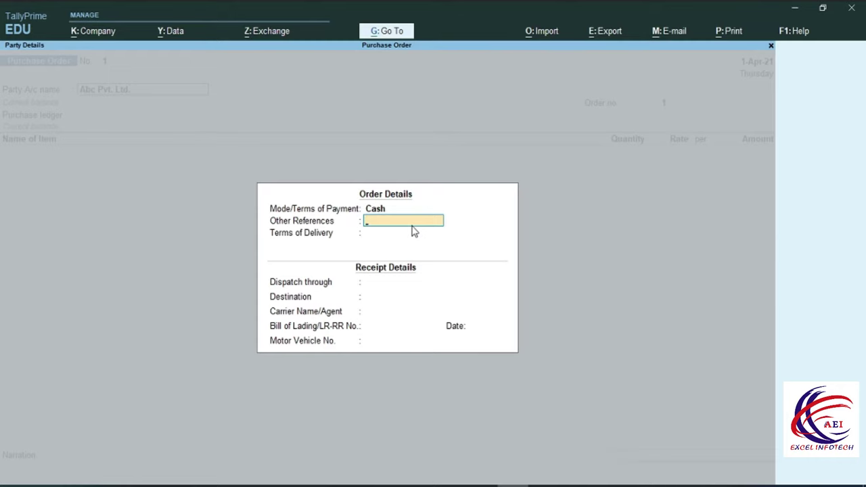
type("Cheque")
key("Return")
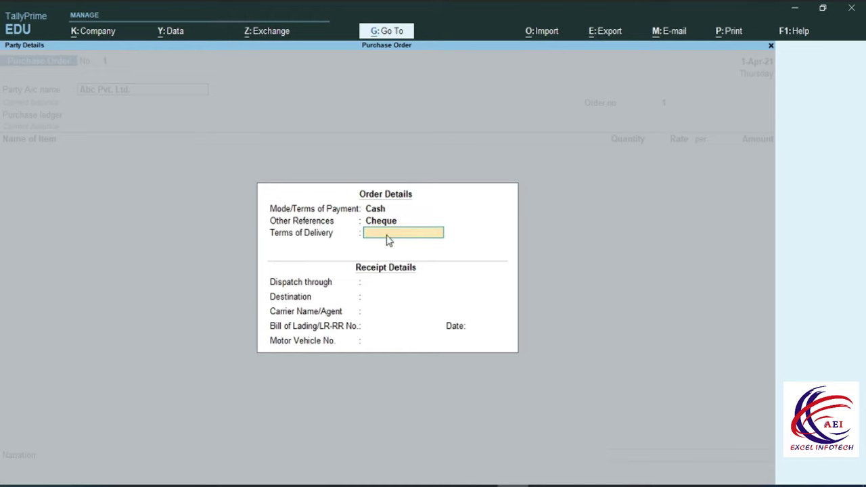
type("30")
key("Return")
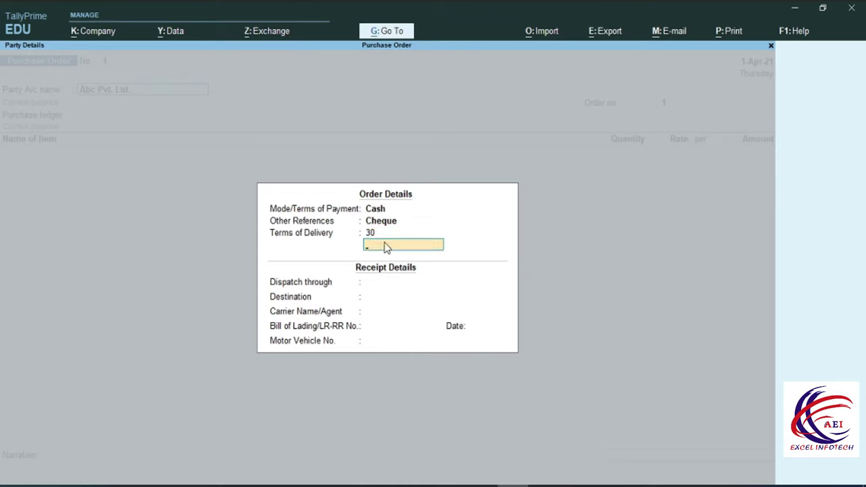
key("Return")
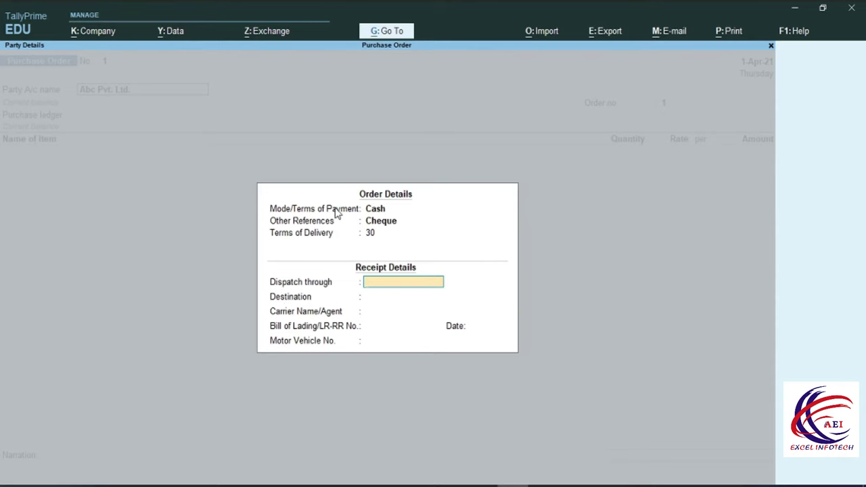
type("Van")
key("Return")
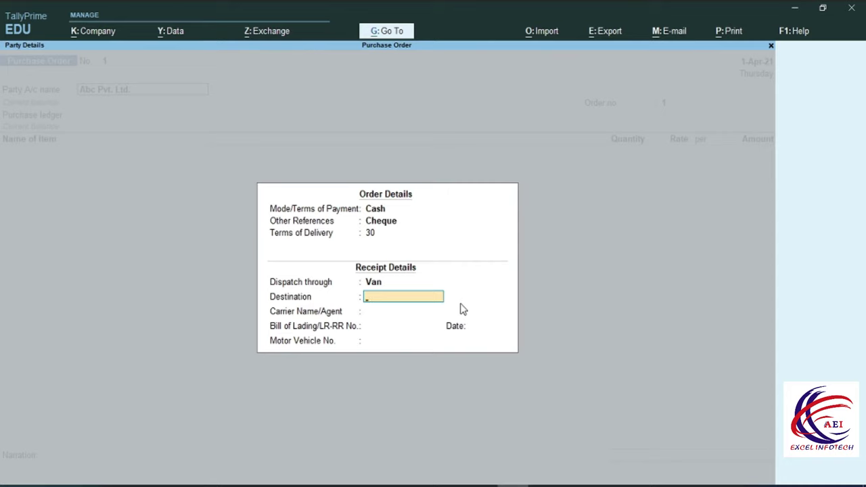
type("Delhi")
key("Return")
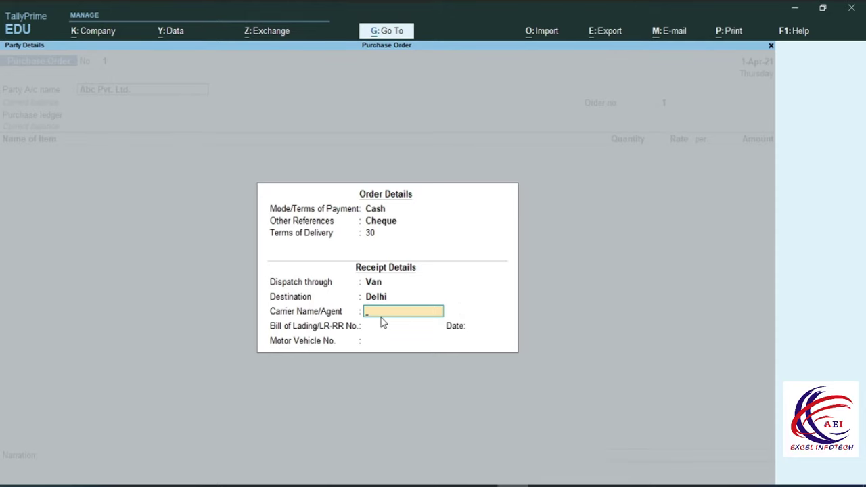
type("Mr. Kamalm")
key("BackSpace")
type("Kumar")
key("Return")
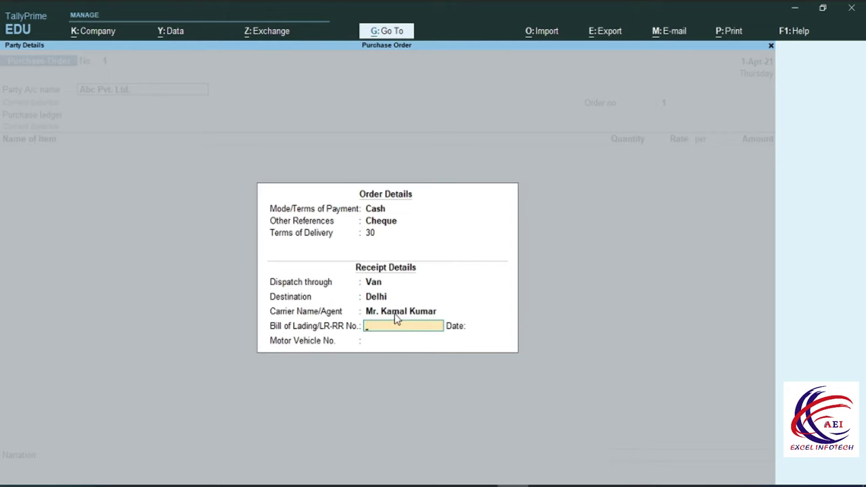
key("Return")
key("Return")
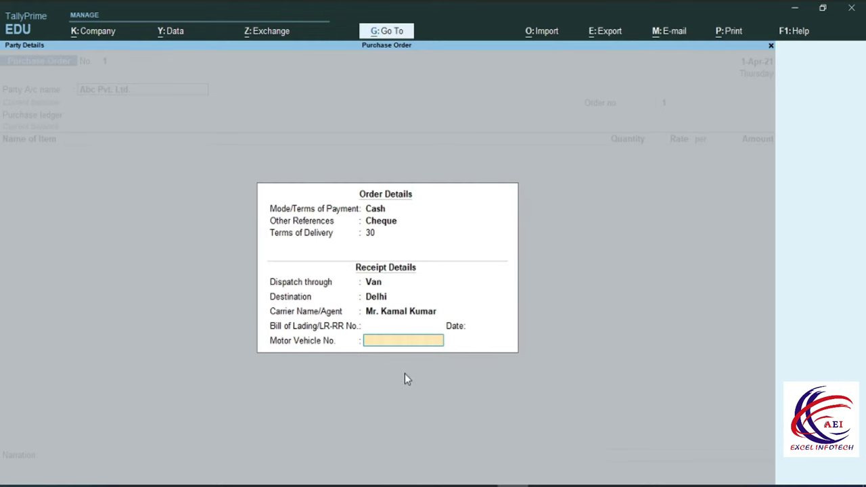
type("Dl1CH4525")
key("Escape")
Fill in the supplier's address and GSTIN in Party Details and close the box
key("Return")
key("Return")
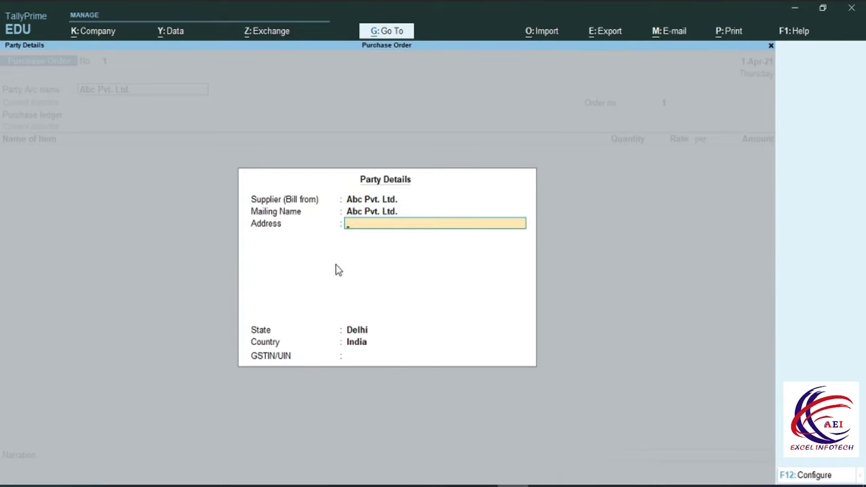
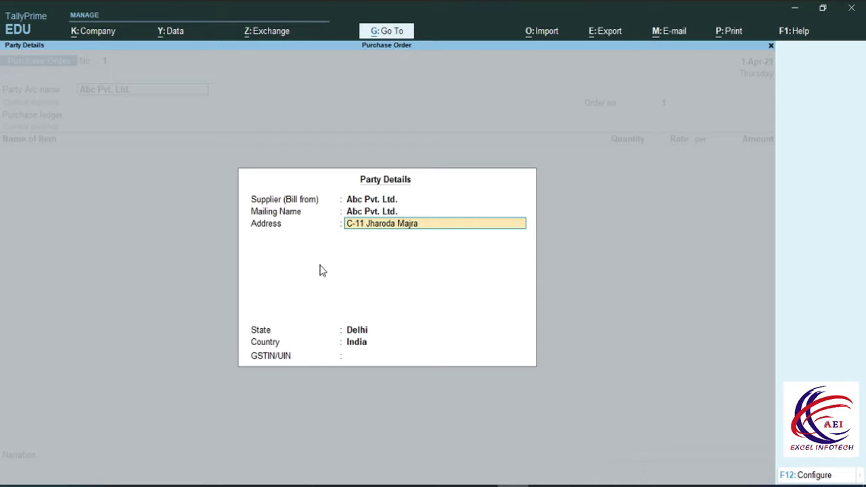
key("Return")
key("Return")
key("Return")
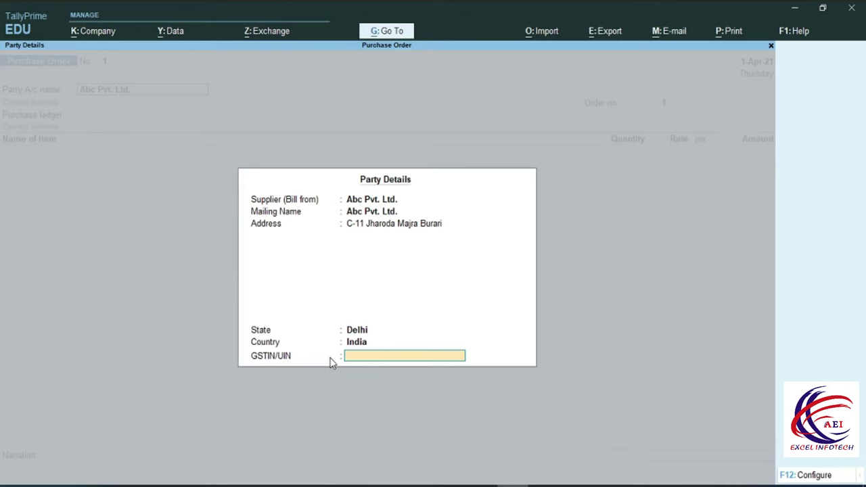
type("07AAAAA1234A1Z5")
key("Return")
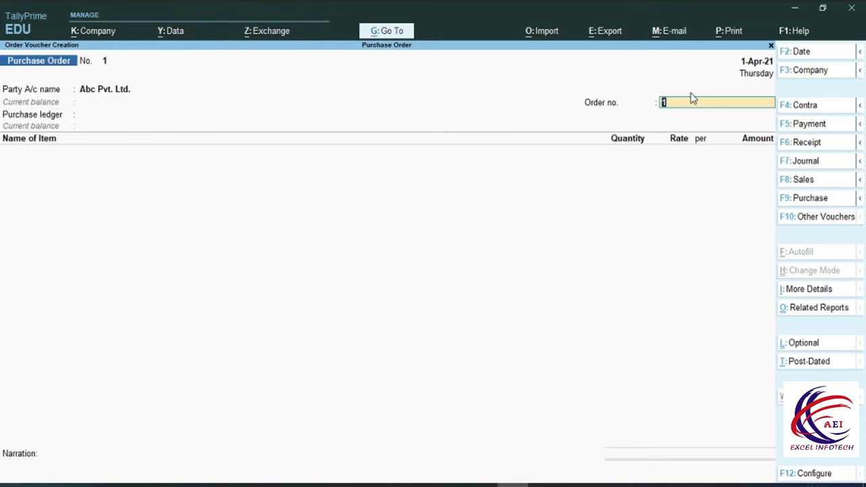
Change the order number from 1 to ABC-1
type("ABC-1")
Create a 'Purchase' ledger under Purchase Accounts with supply type Goods as the purchase ledger
key("Return")
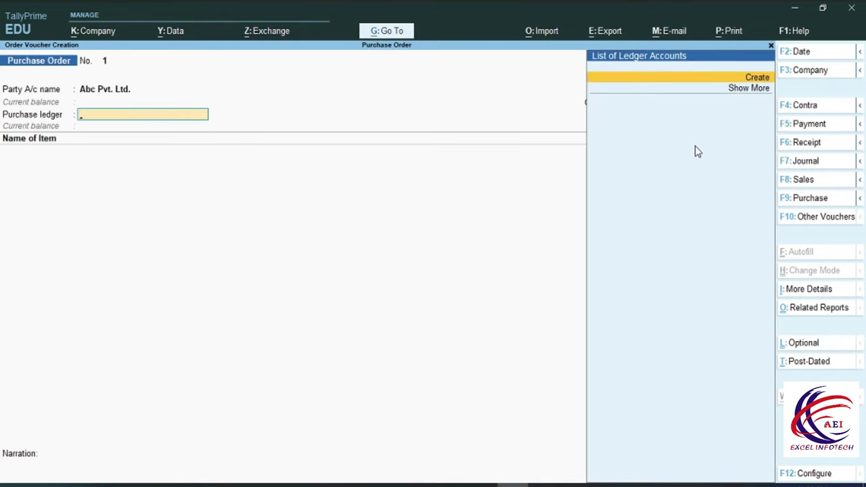
key("alt+c")
type("Purchase")
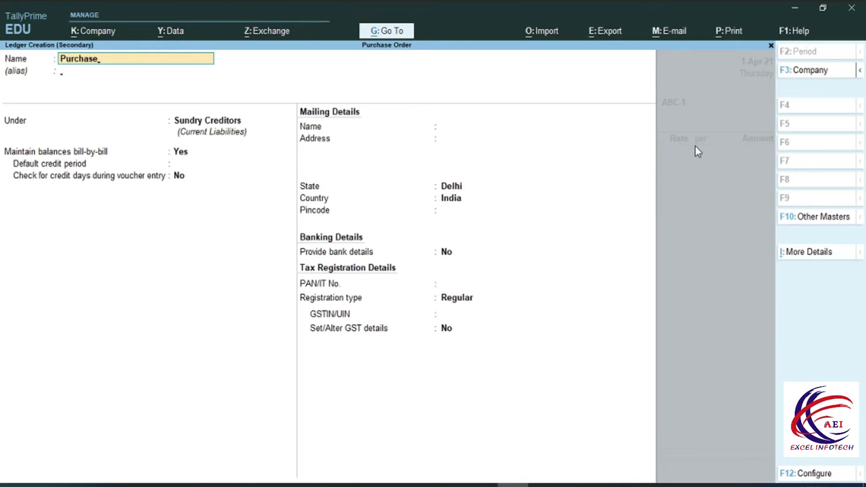
key("Return")
type("Pu")
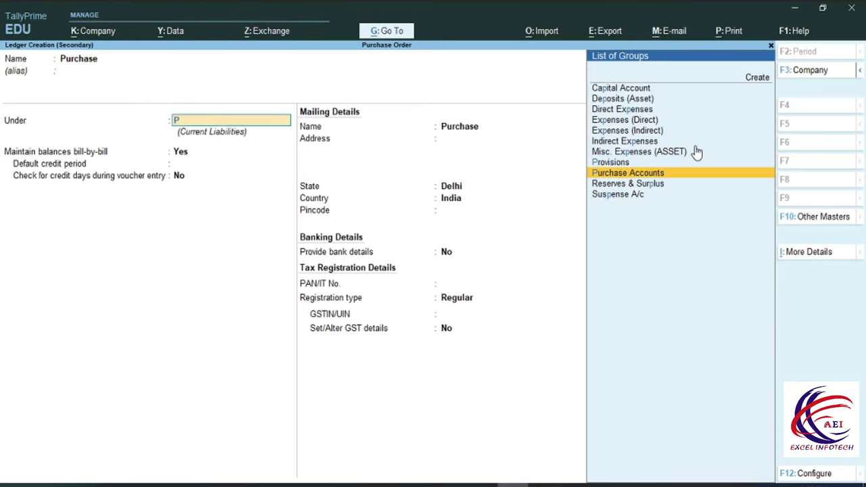
key("Return")
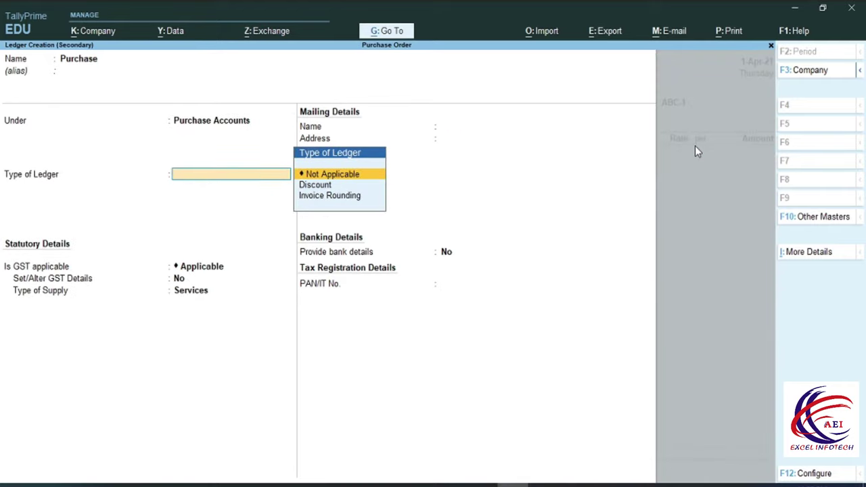
key("Return")
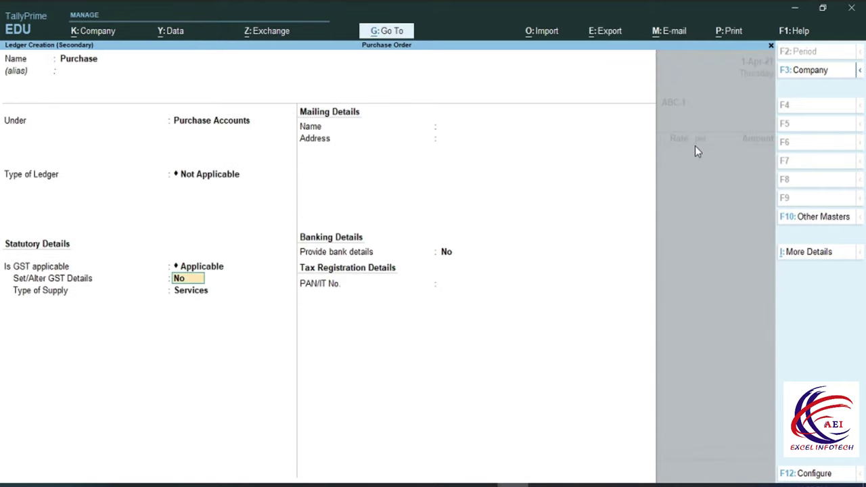
key("Return")
key("Up")
key("Return")
key("ctrl")
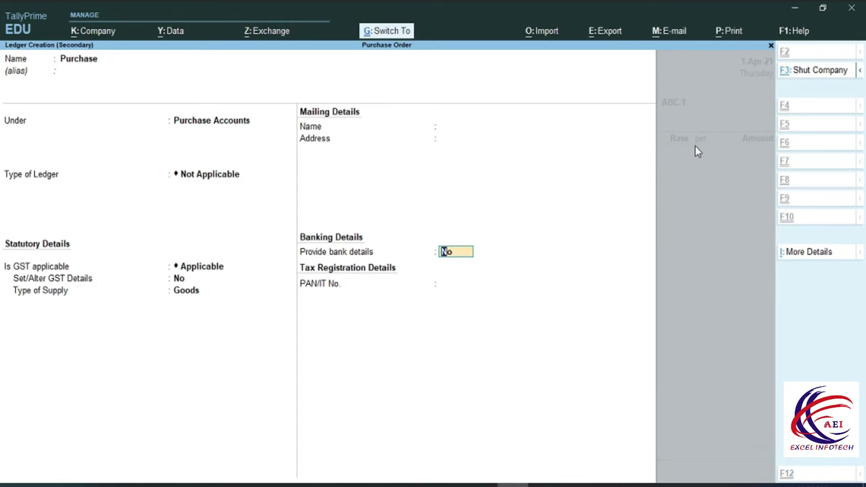
key("ctrl+a")
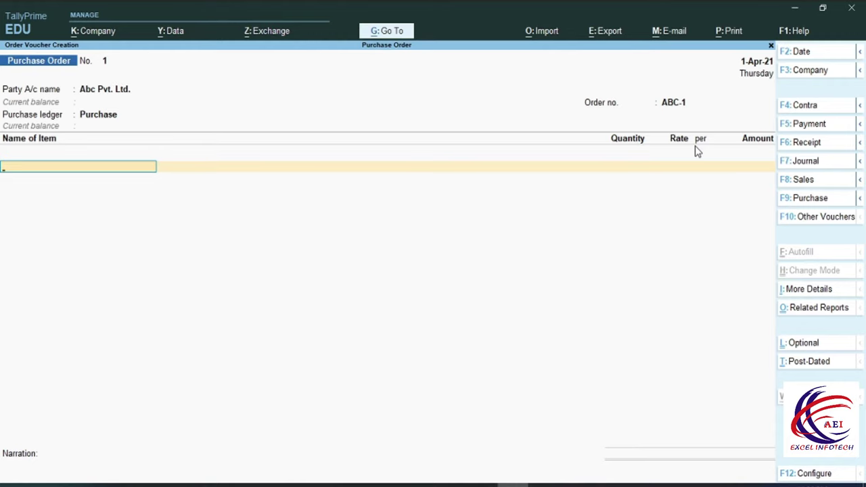
Create stock item J7 with the description 'Ram 4 GB Storage 40 GB'
key("alt+c")
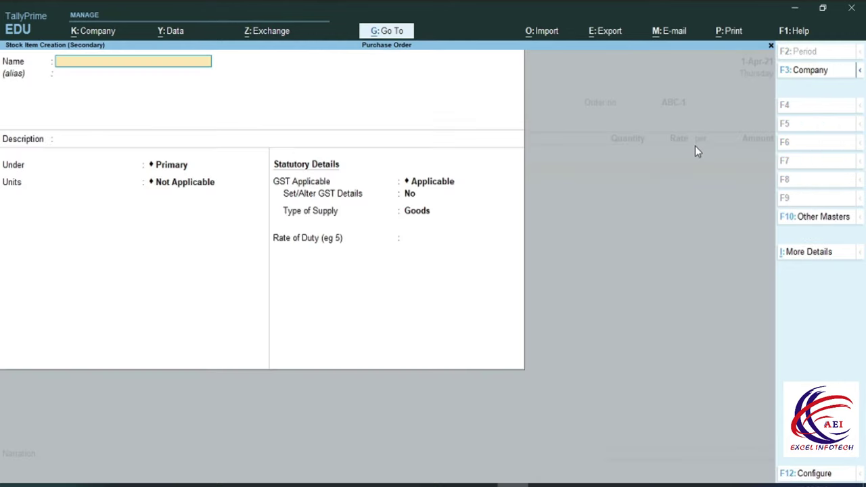
type("J7")
key("Return")
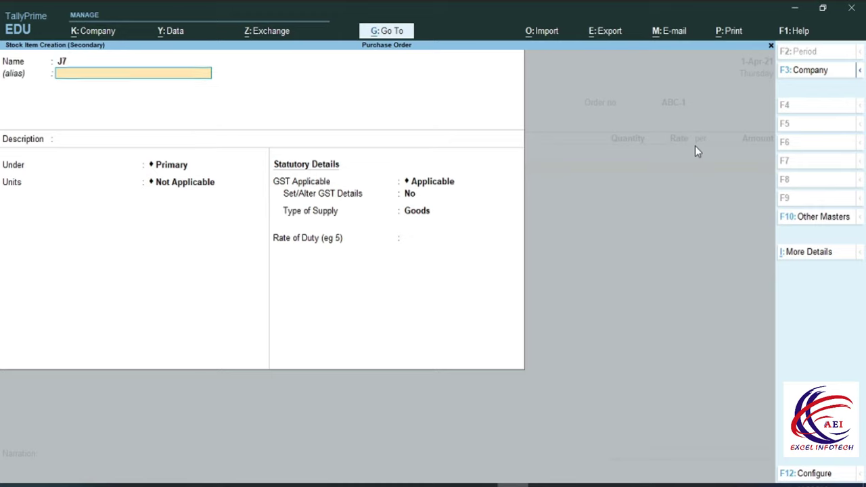
key("Return")
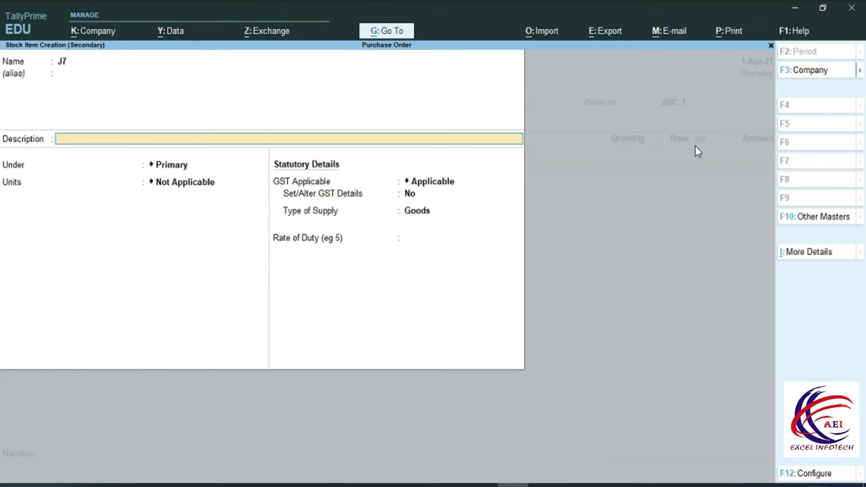
type("Ram 4 GB Storage 40 GB")
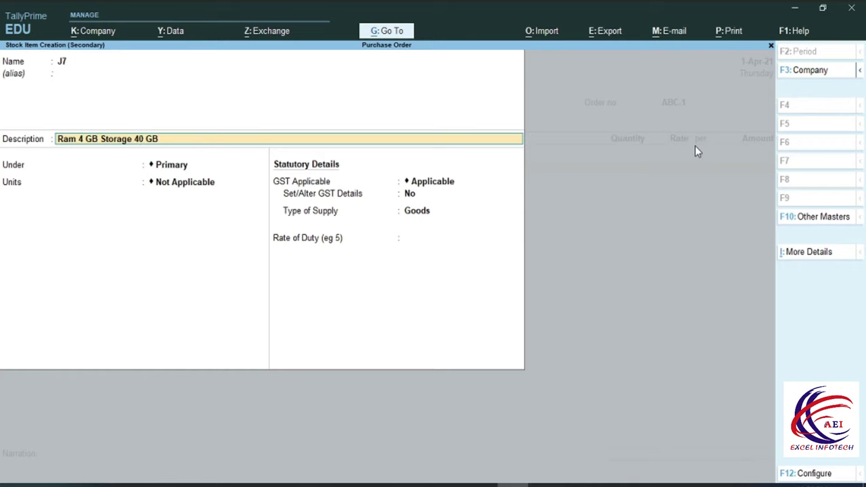
key("Return")
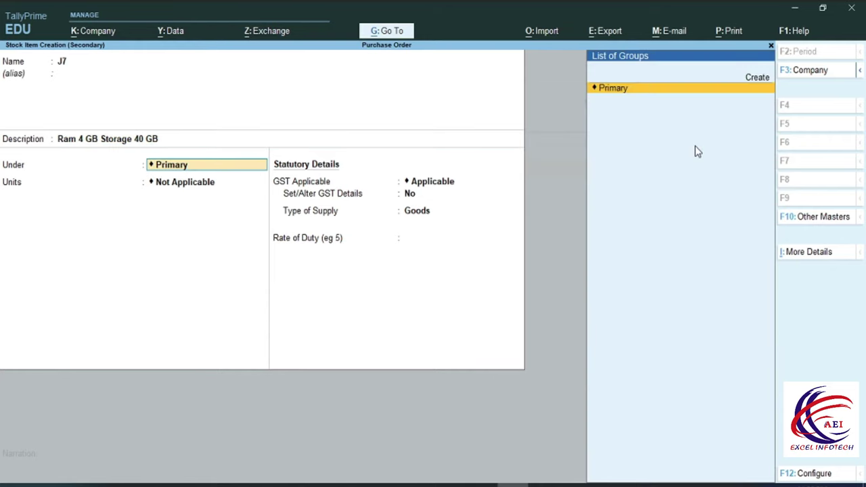
Create stock group Samsung under Primary for item J7
key("alt+c")
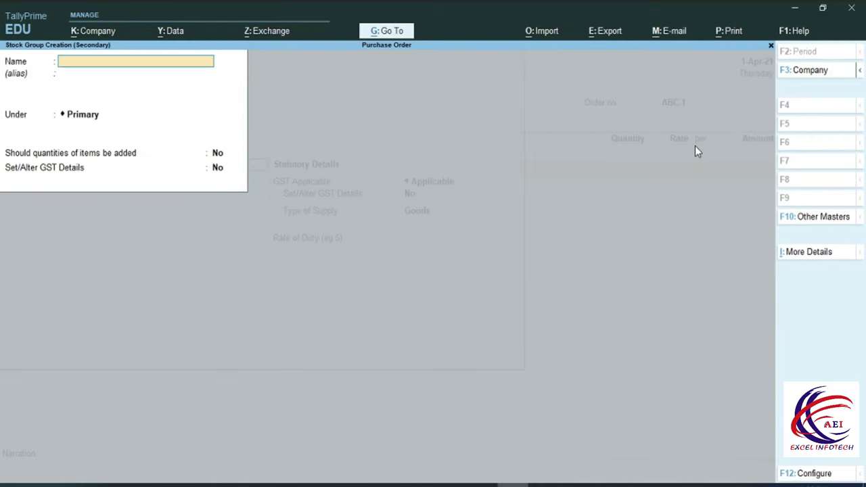
type("Samsung")
key("Return")
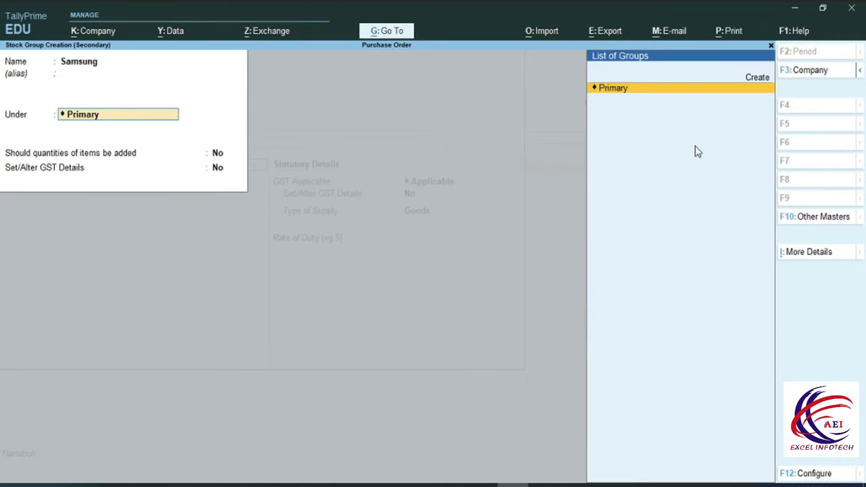
key("Return")
key("Return")
key("Return")
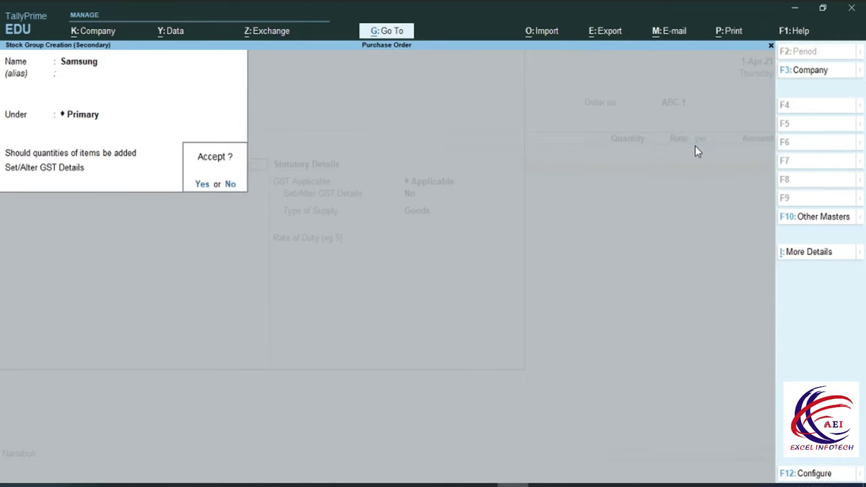
key("Return")
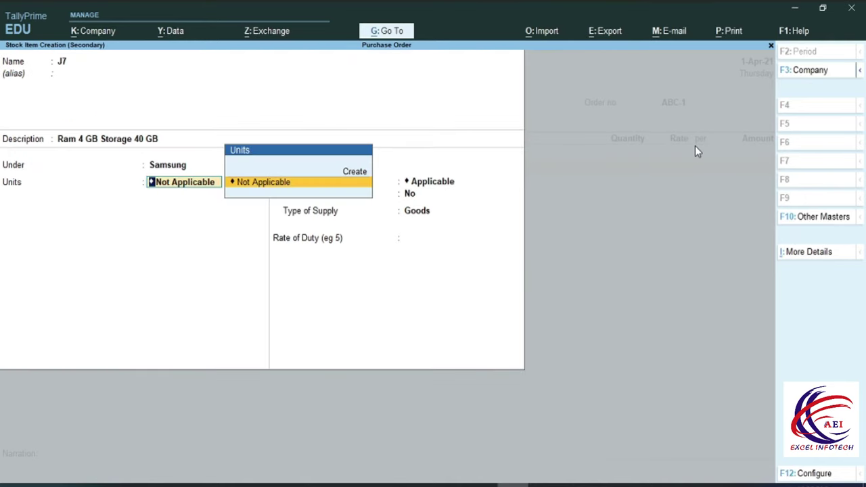
Create unit Pcs. with formal name Pices and UQC PAC-PACKS
key("alt+c")
type("P")
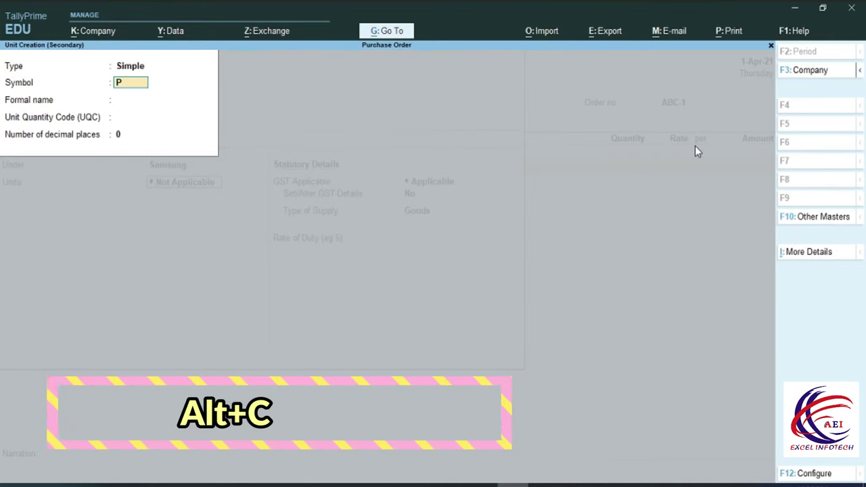
type("cs.")
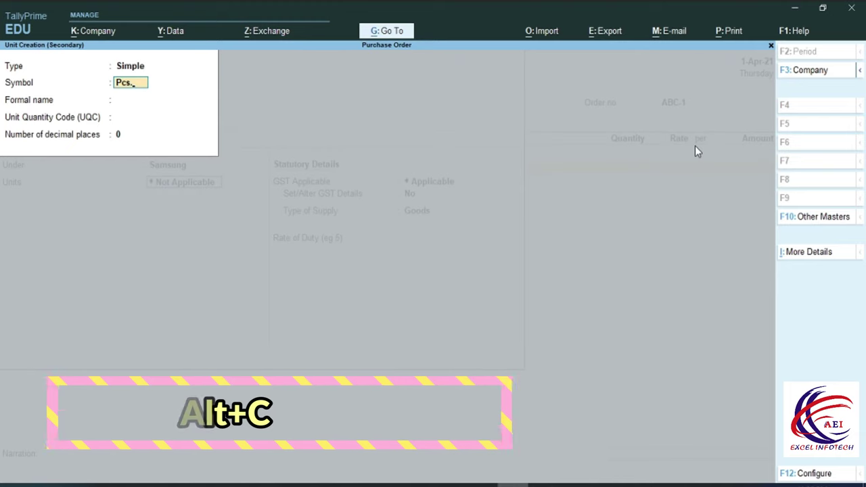
key("Return")
type("Pices")
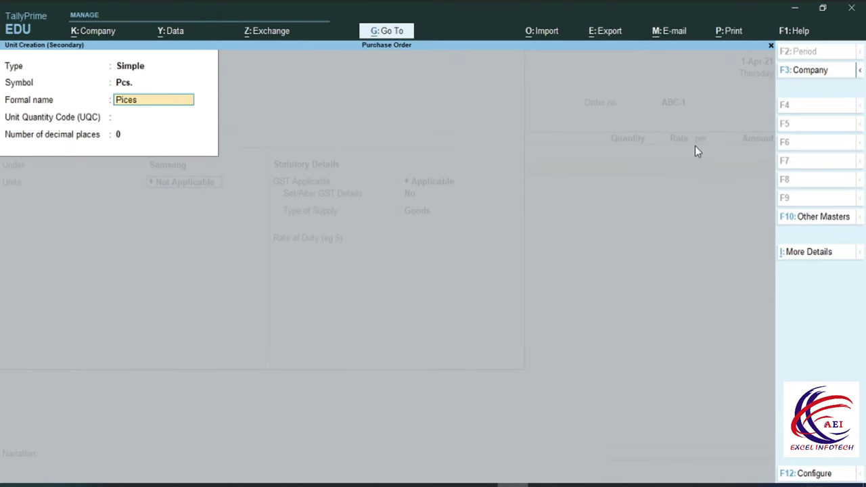
key("Return")
type("p")
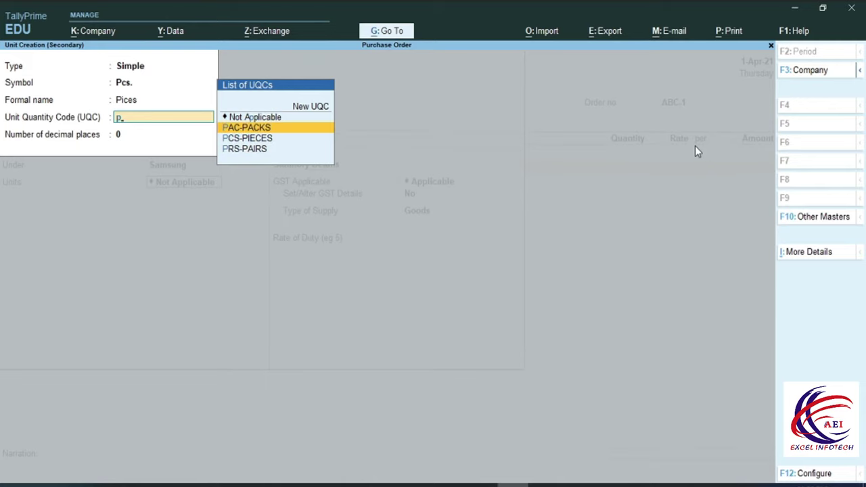
key("Return")
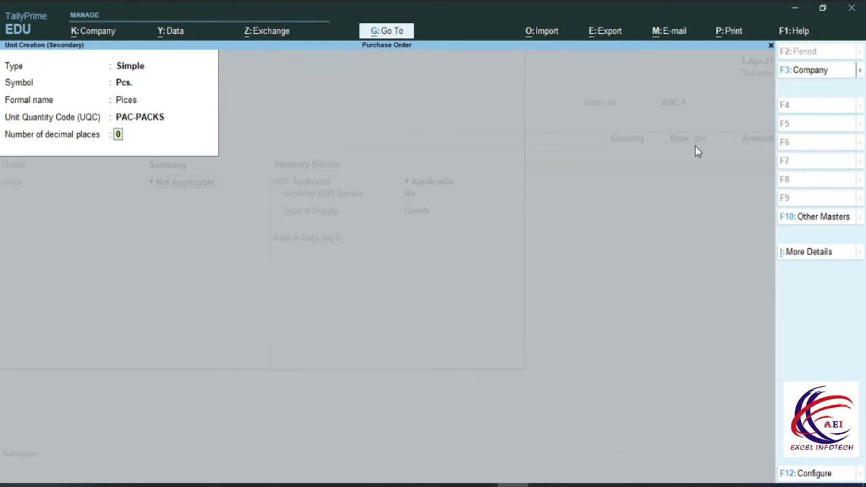
key("Return")
key("Return")
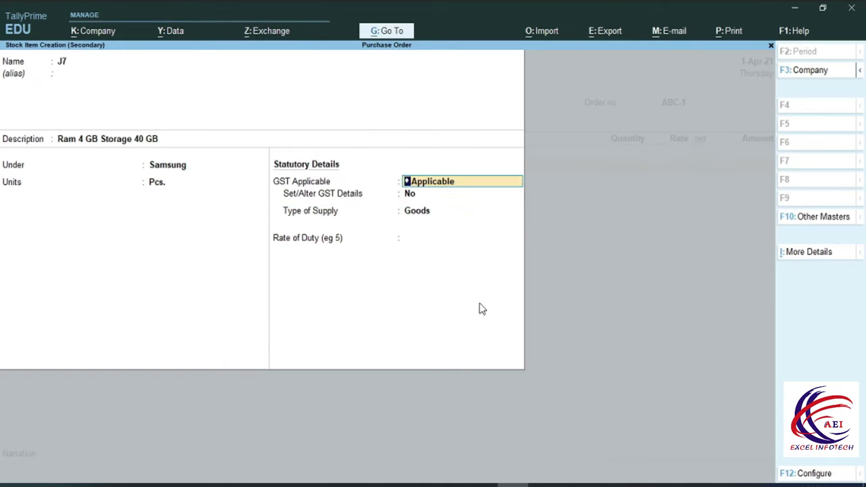
Save J7 and order 100 Pcs. at 12,000.00 per Pcs., totalling 12,00,000.00
key("ctrl+a")
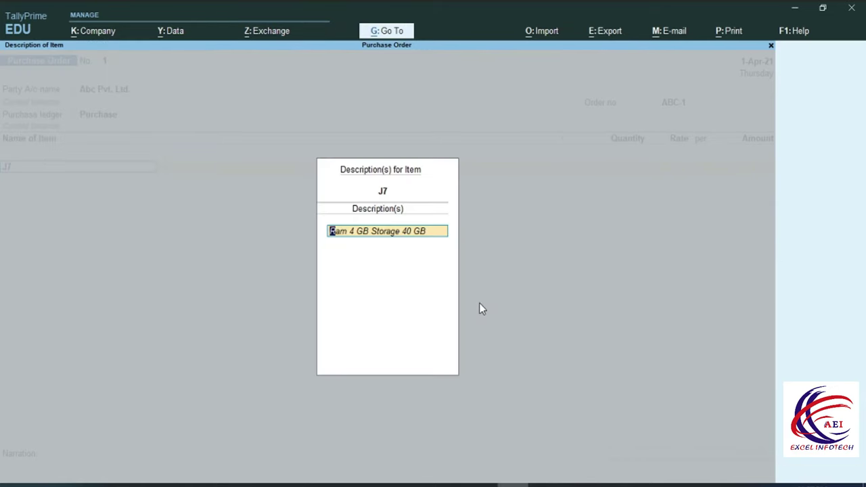
key("Return")
key("Return")
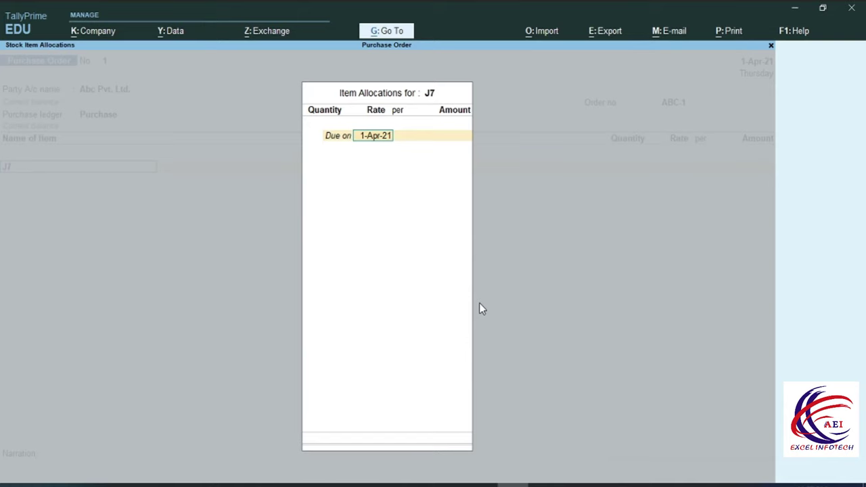
key("Return")
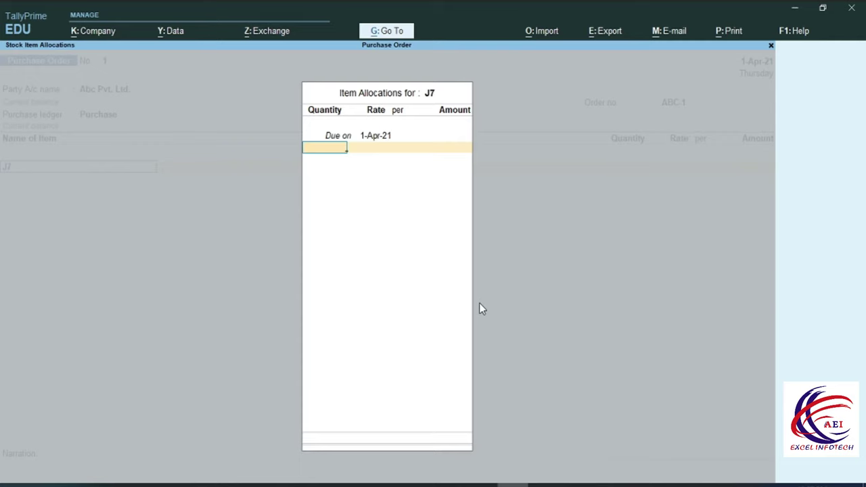
type("100")
key("Return")
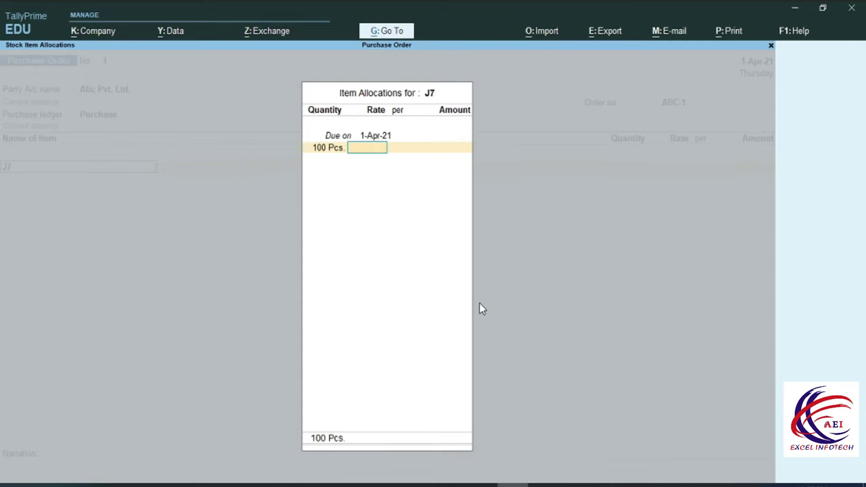
type("12000")
key("Return")
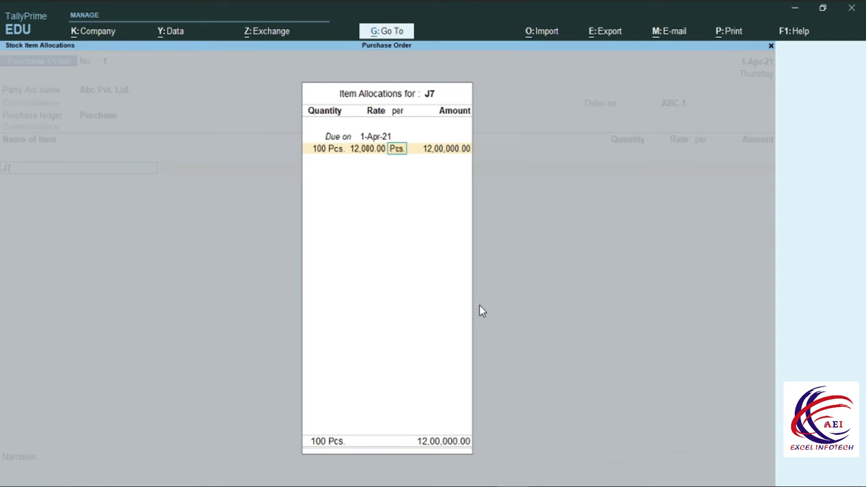
key("Return")
key("Return")
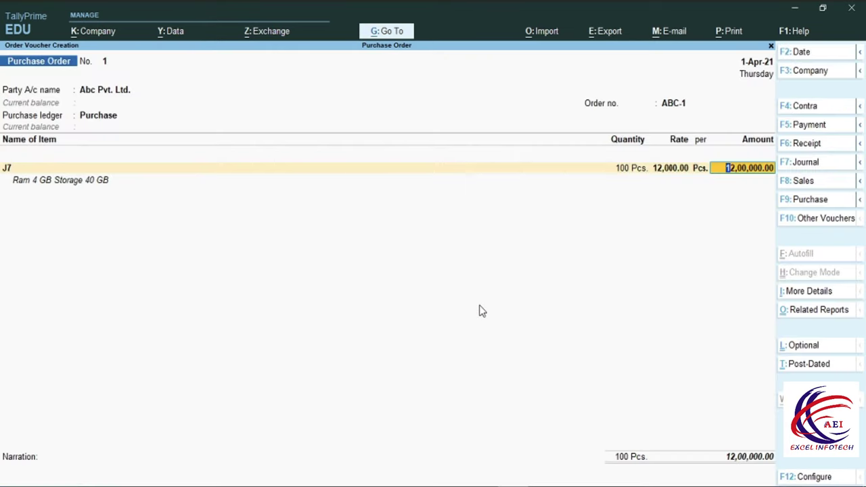
key("Return")
key("Return")
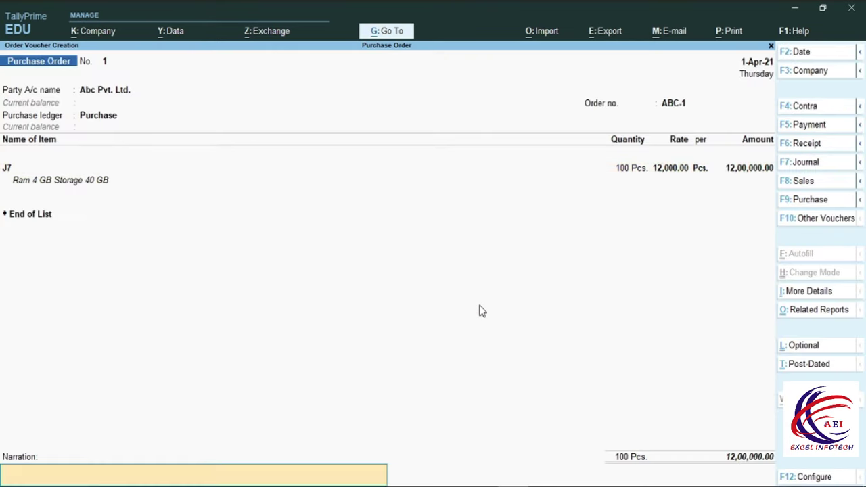
key("Return")
key("Return")
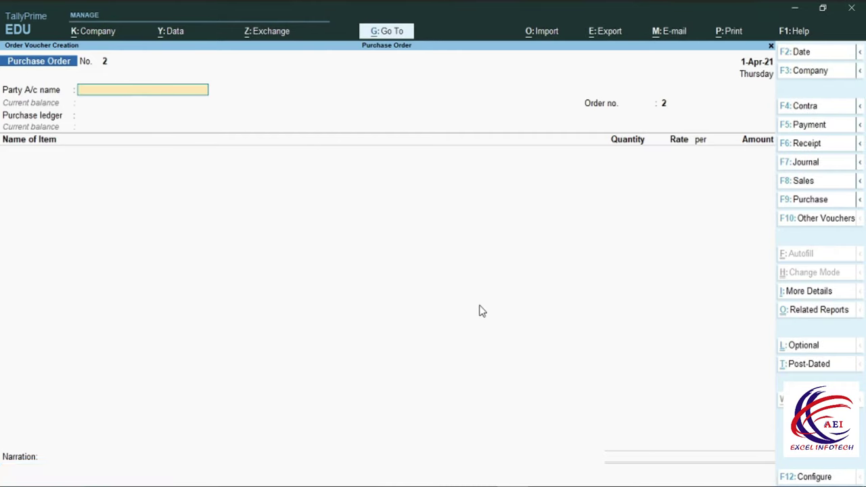
Leave the blank order and review the Balance Sheet
key("Escape")
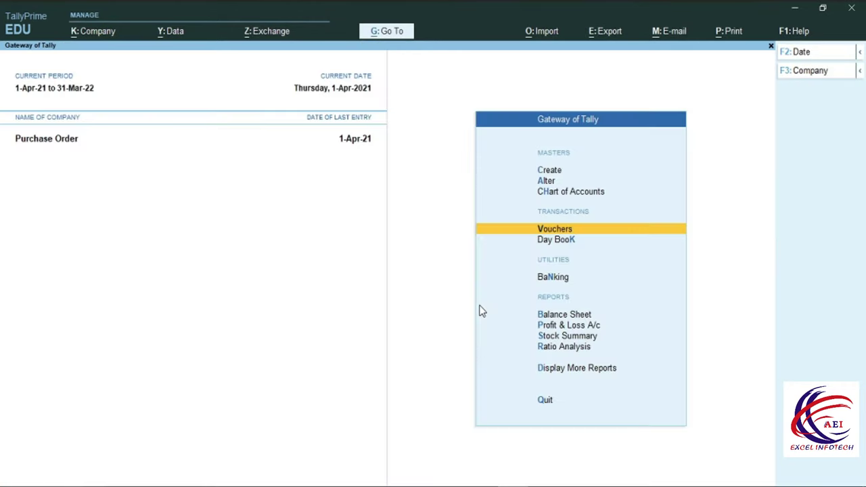
key("Escape")
key("Escape")
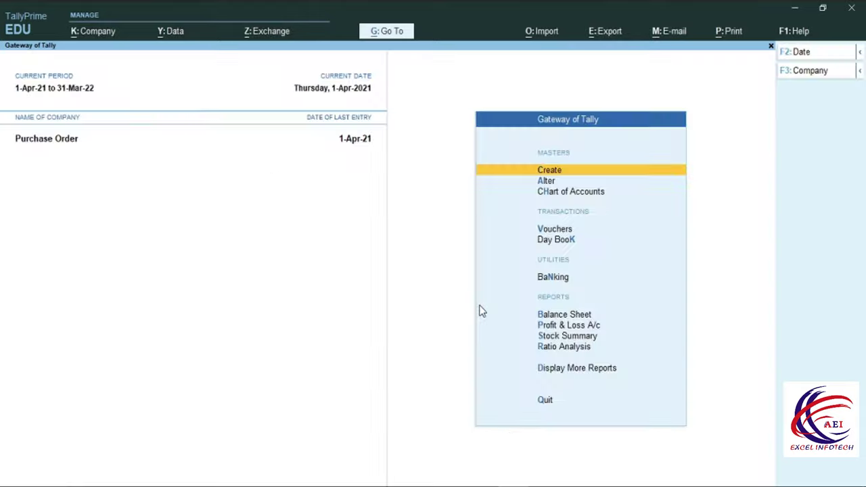
key("b")
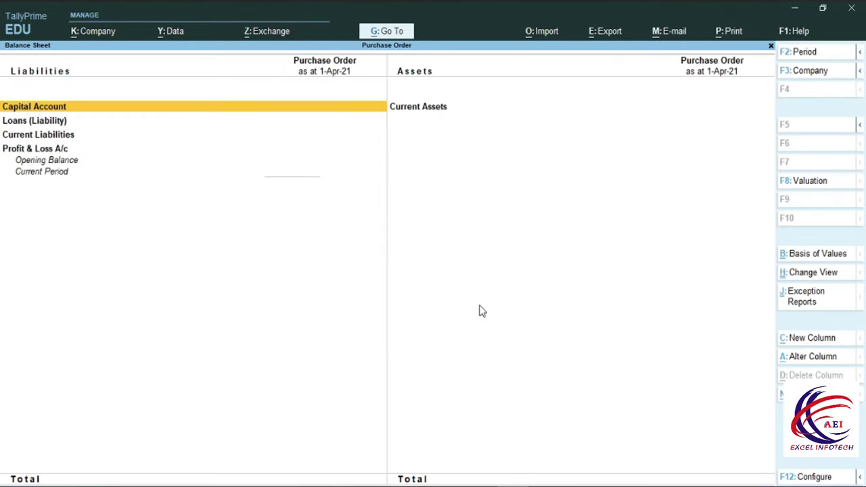
key("Down")
key("Down")
key("Up")
key("Up")
key("Escape")
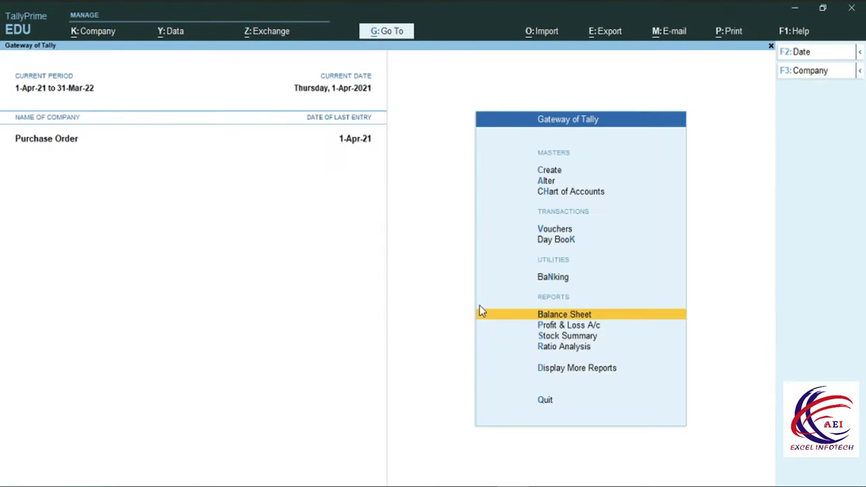
Show Purchase Order Outstandings for all orders under Statements of Inventory
key("Down")
key("Down")
key("Down")
key("Down")
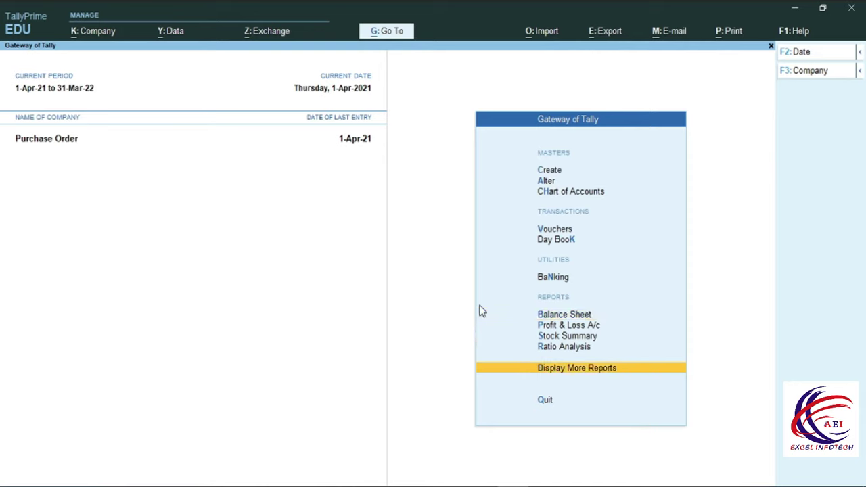
key("Return")
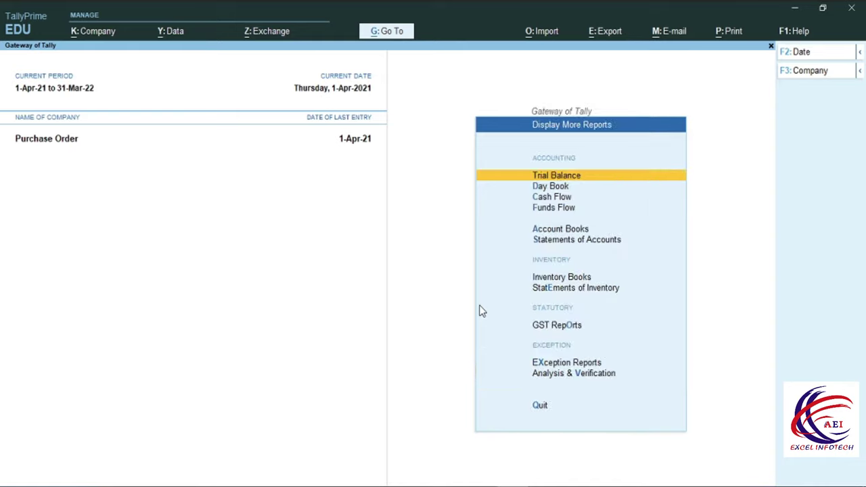
key("Down")
key("Down")
key("Down")
key("Down")
key("Down")
key("Down")
key("Down")
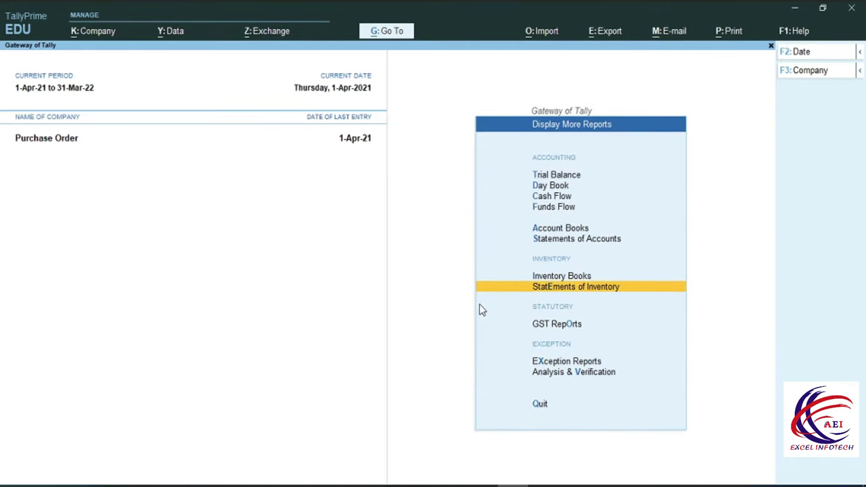
key("Return")
key("Down")
key("Down")
key("Down")
key("Down")
key("Down")
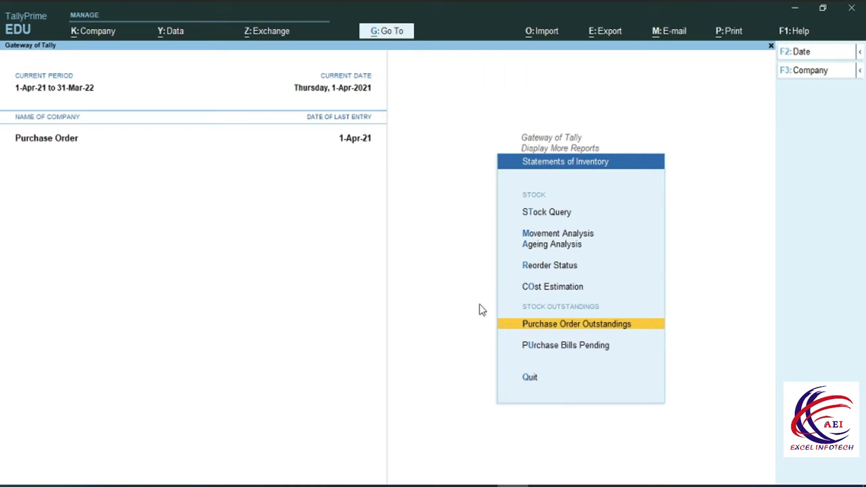
key("Return")
key("Down")
key("Down")
key("Down")
key("Down")
key("Down")
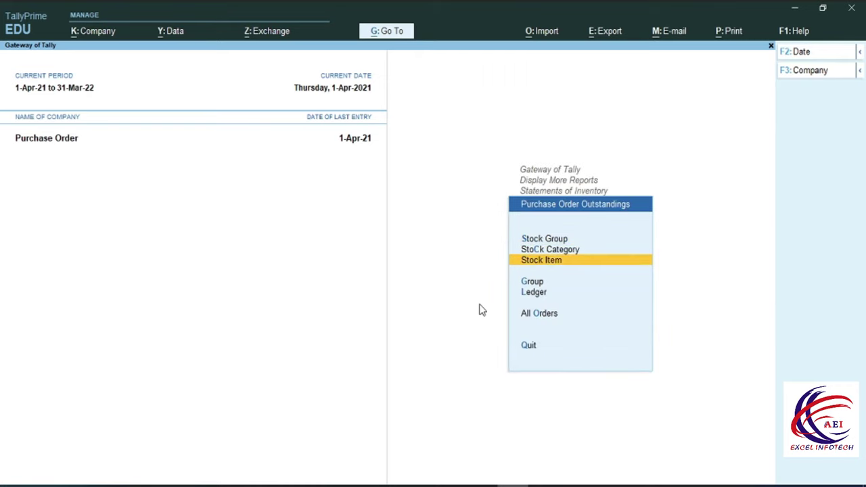
key("Return")
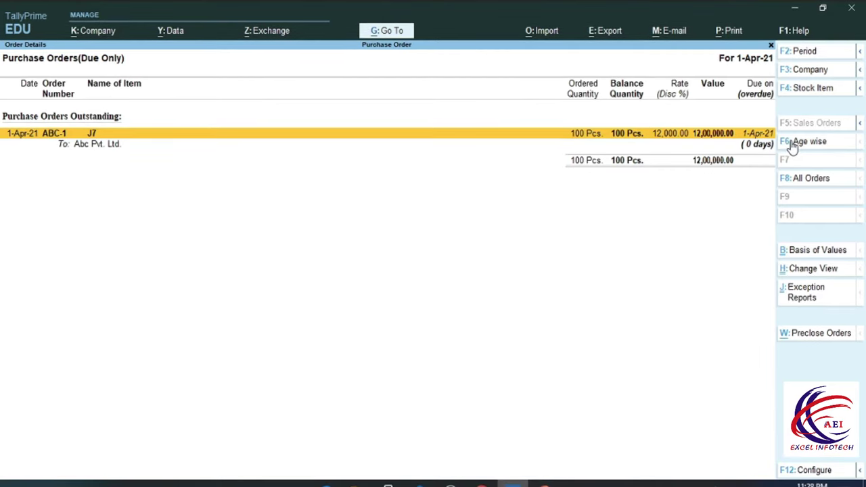
Close the outstandings report and start a new voucher, choosing Receipt Note as its type
key("Escape")
key("Escape")
key("Escape")
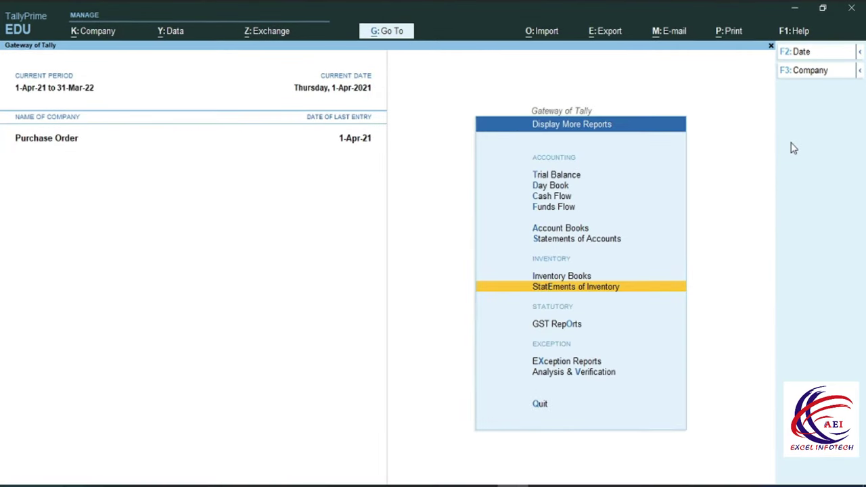
key("Escape")
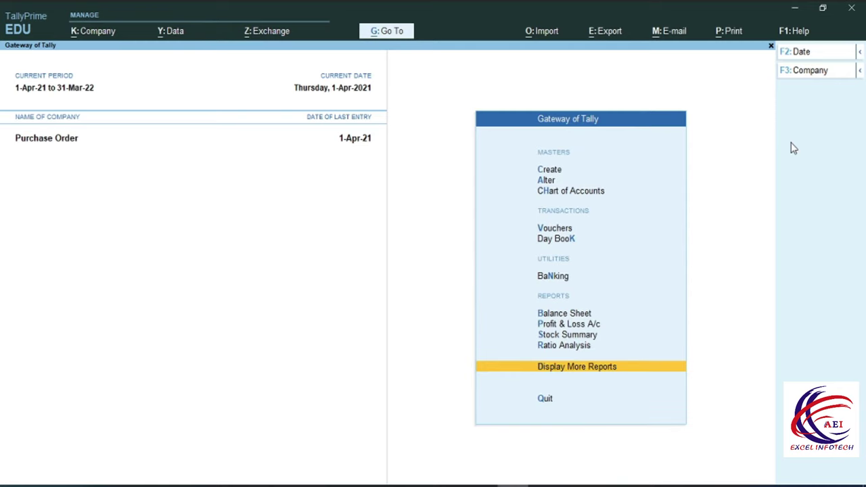
key("Up")
key("Up")
key("Up")
key("Up")
key("Up")
key("Up")
key("Up")
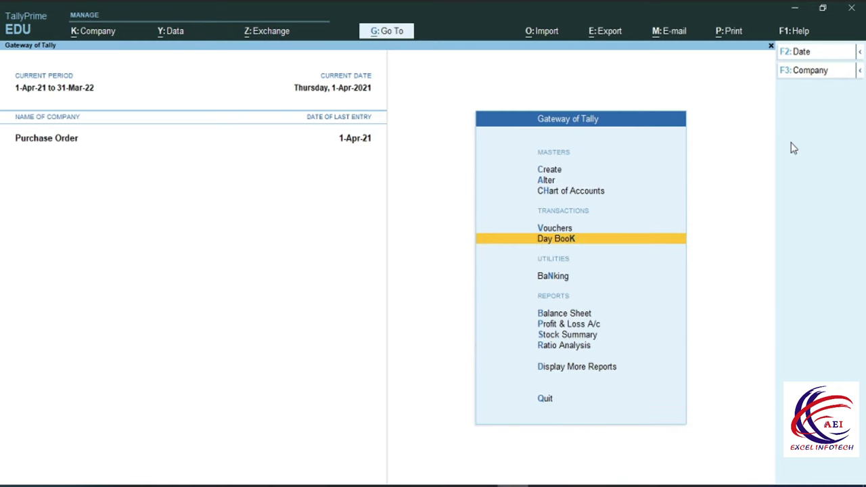
key("Return")
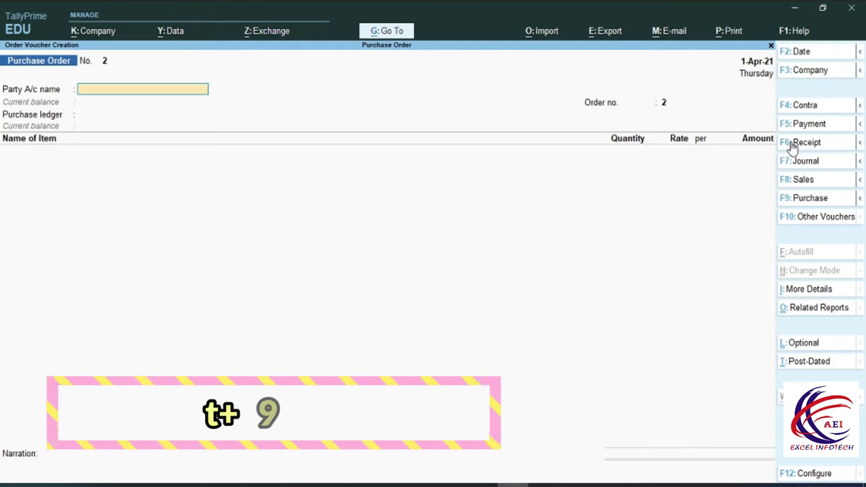
key("F10")
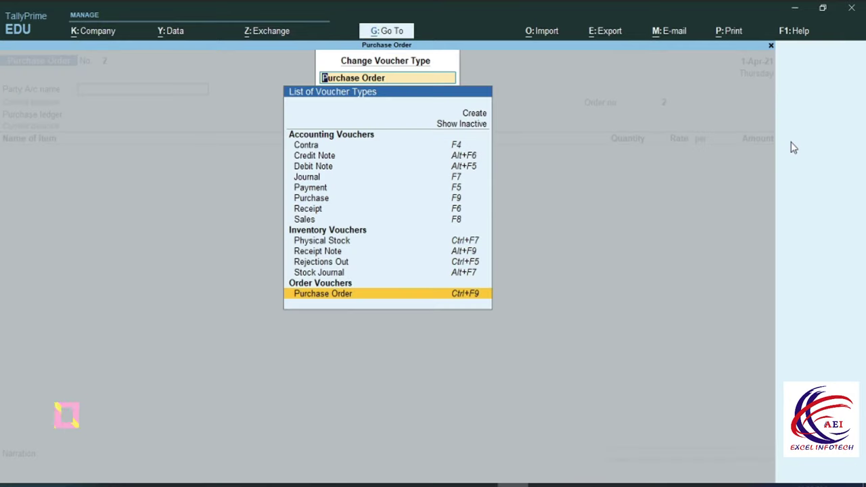
key("Up")
key("Up")
key("Up")
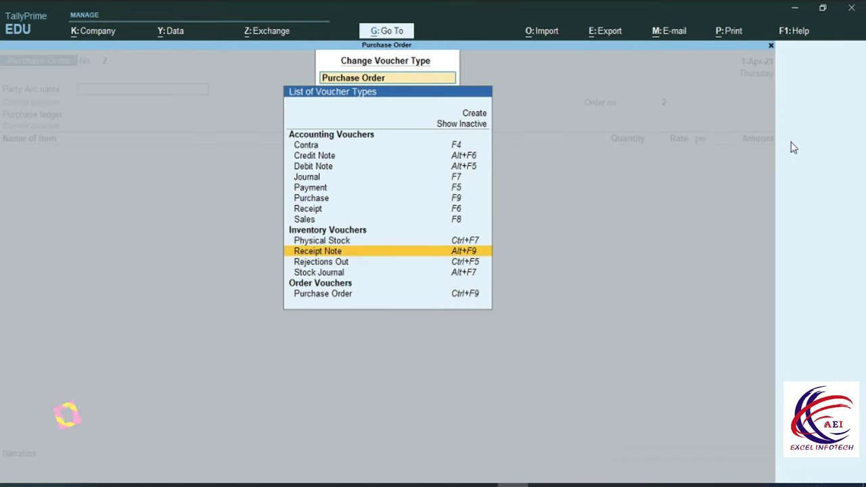
Start Receipt Note 1 with reference number 1010 and date 1-Apr-21
key("Return")
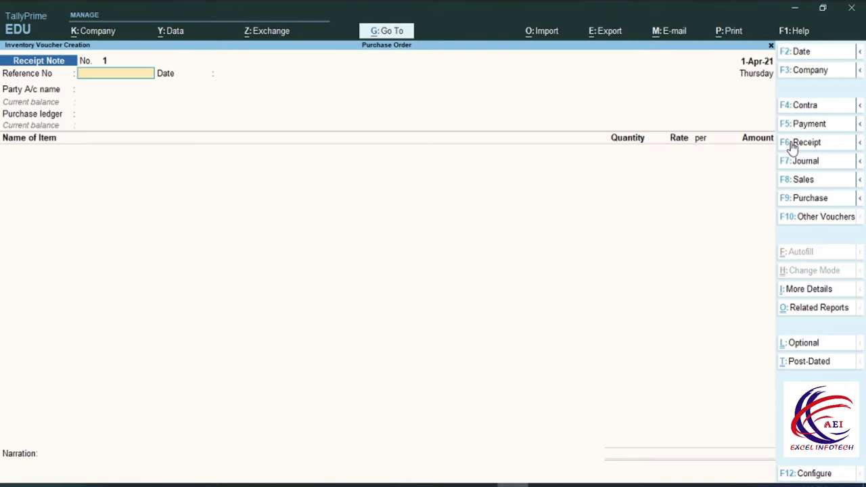
key("Return")
key("Return")
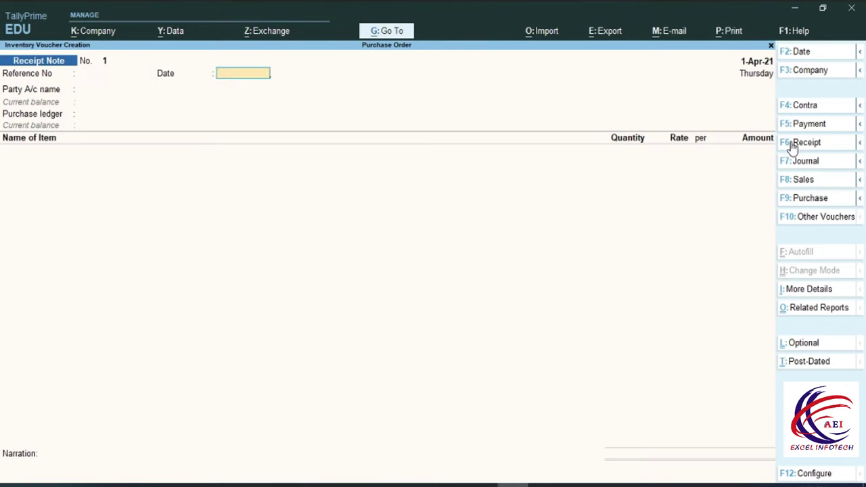
key("BackSpace")
key("BackSpace")
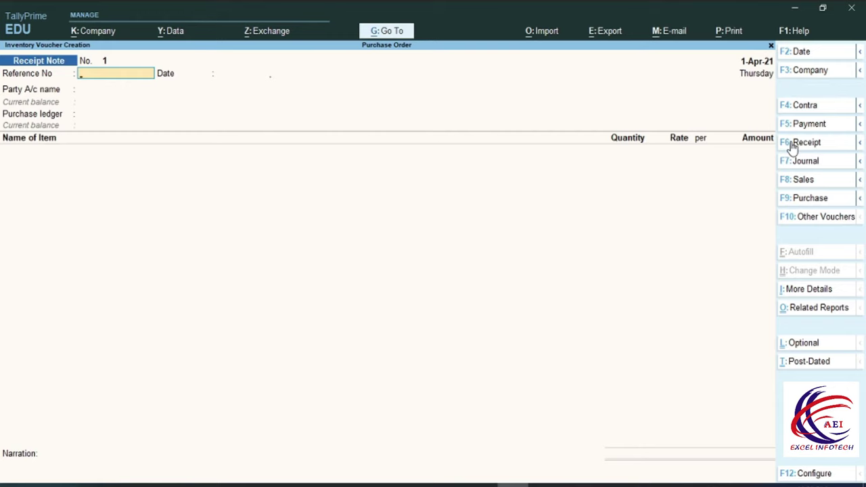
type("1010")
key("Return")
key("Return")
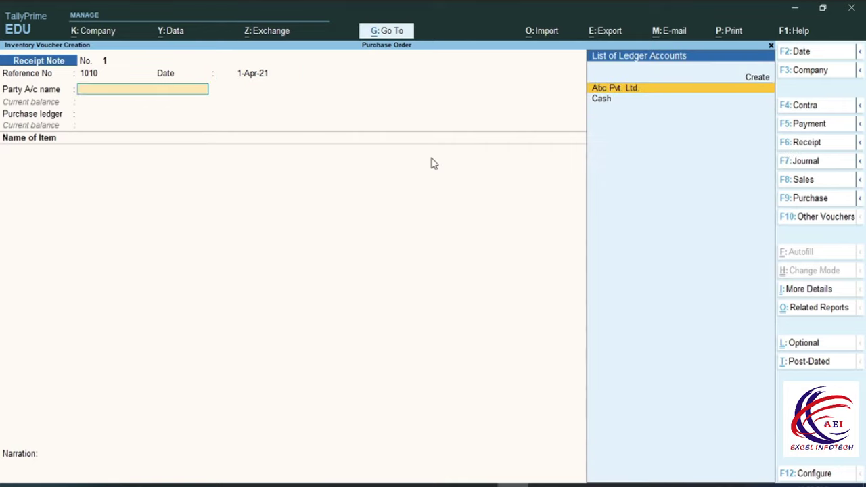
key("Return")
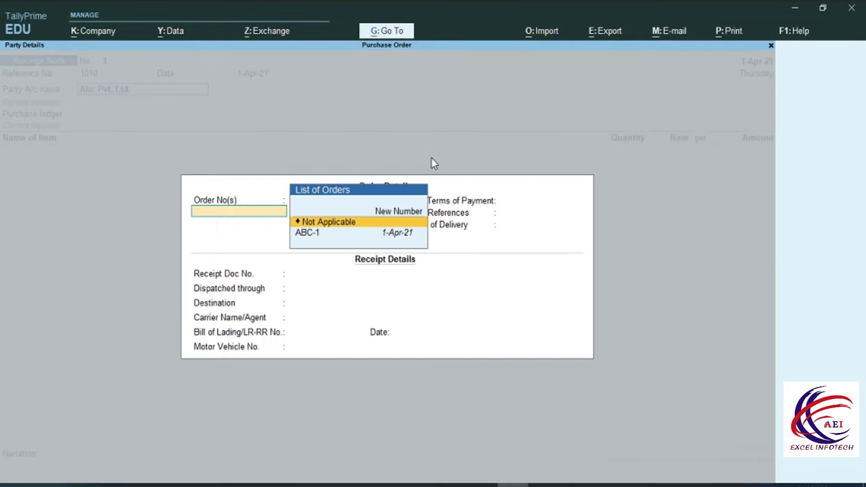
Link the receipt from Abc Pvt. Ltd. to order ABC-1 and accept its details
key("Down")
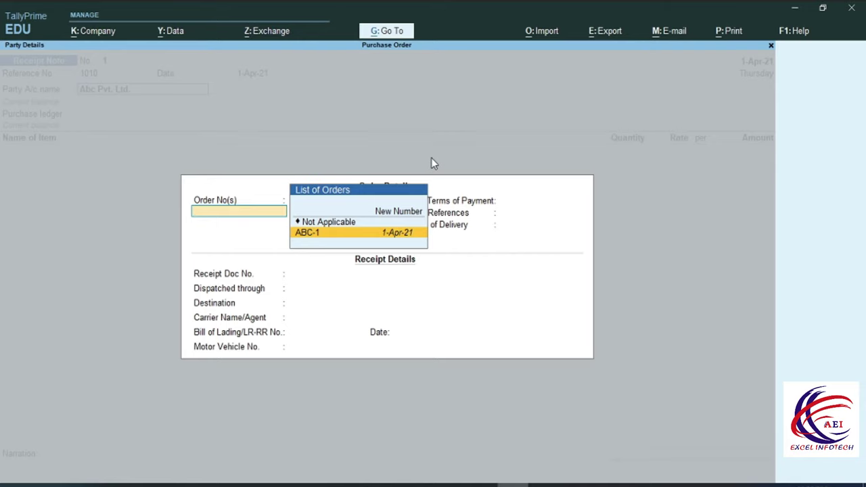
key("Return")
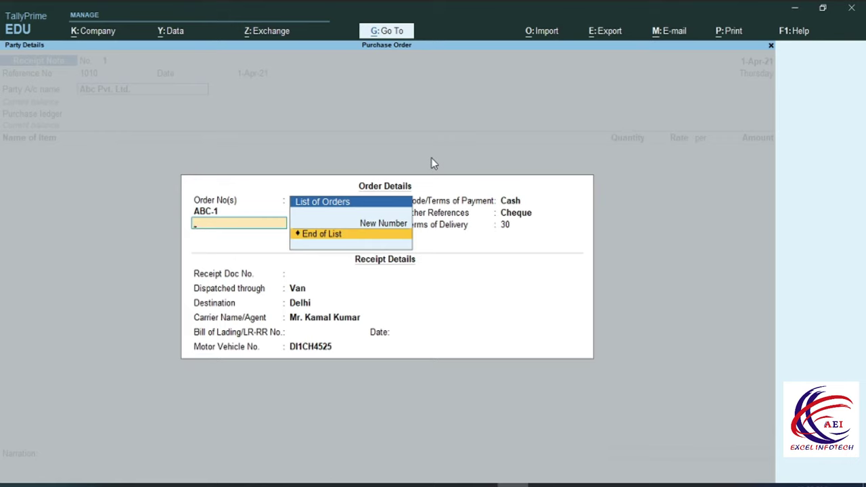
key("Return")
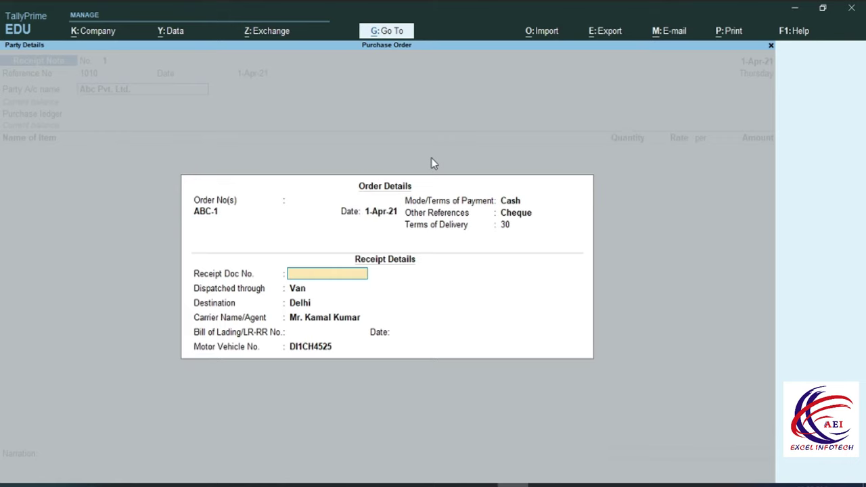
key("Return")
key("Return")
key("Return")
key("Return")
key("Return")
key("Return")
key("Return")
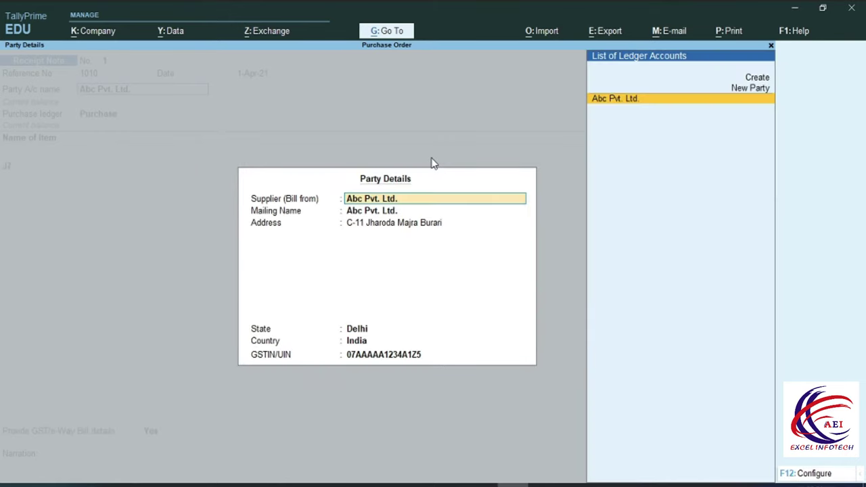
key("Return")
key("Return")
key("Return")
key("Return")
key("Return")
key("Return")
key("Return")
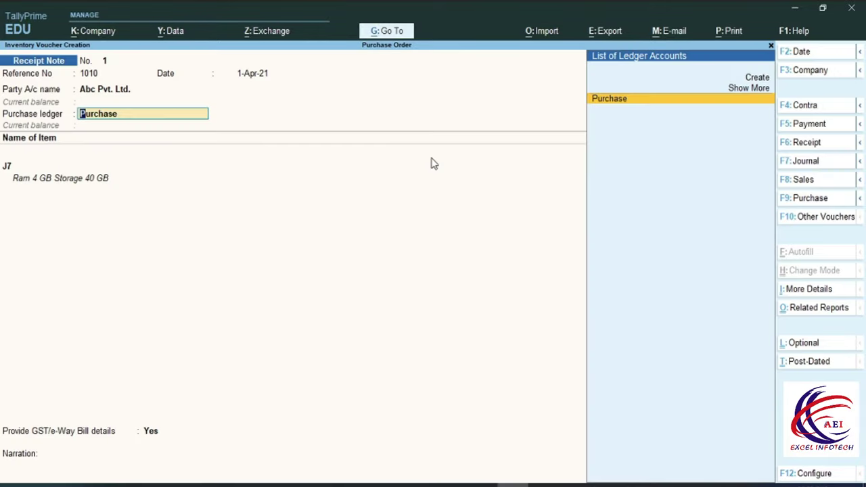
Allocate J7 with tracking no. 1 to order ABC-1 at 90 Pcs., amounting to 10,80,000.00
key("Return")
key("Return")
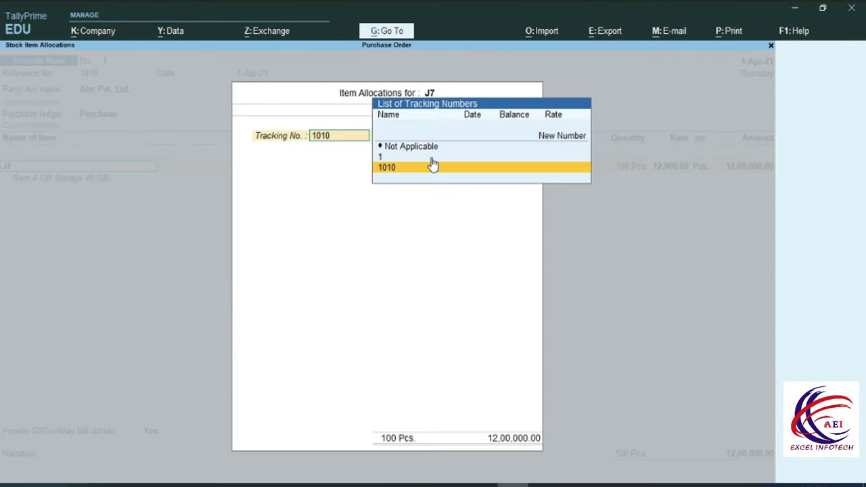
key("Up")
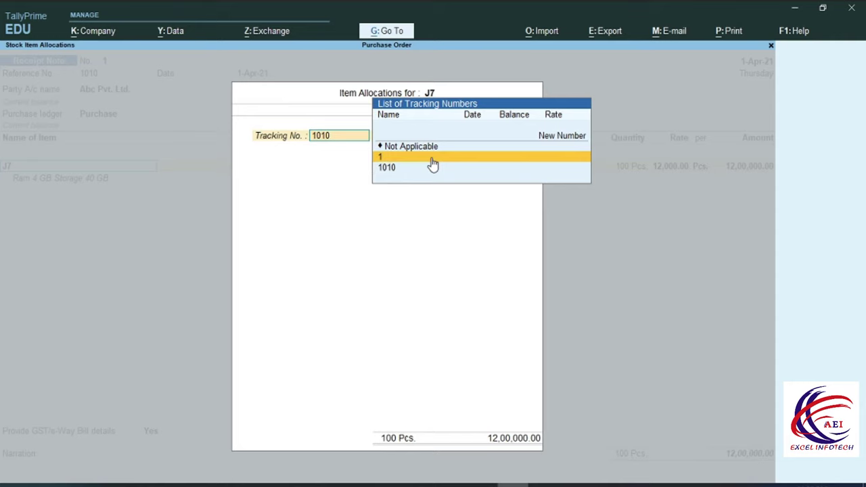
key("Return")
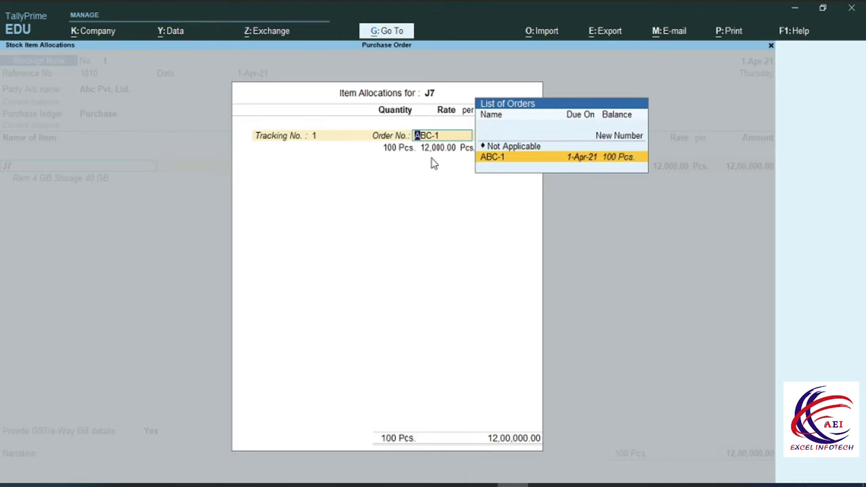
key("Return")
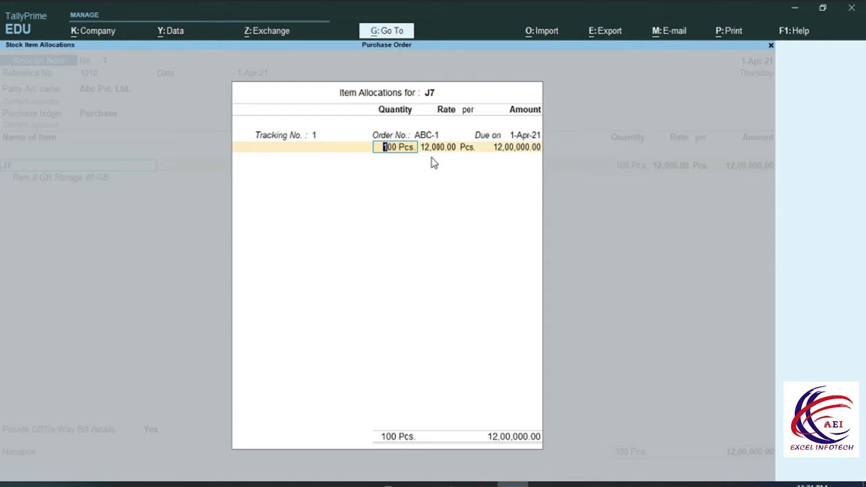
type("90")
key("Return")
key("Return")
key("Return")
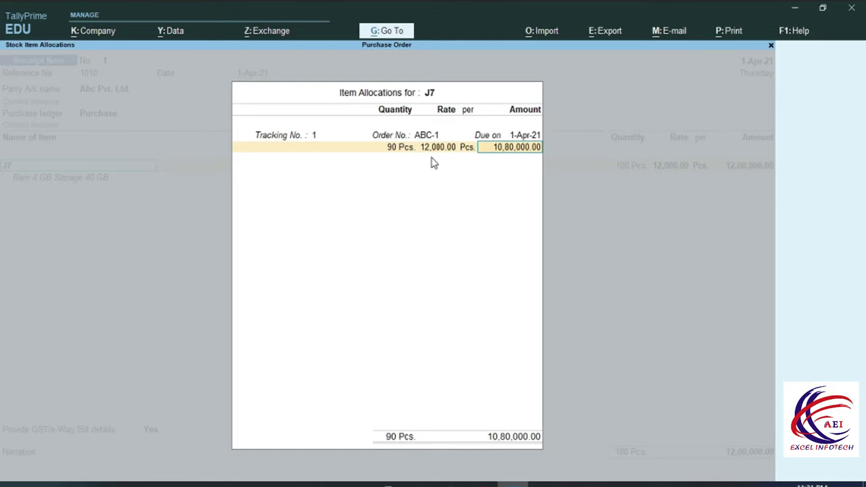
key("Return")
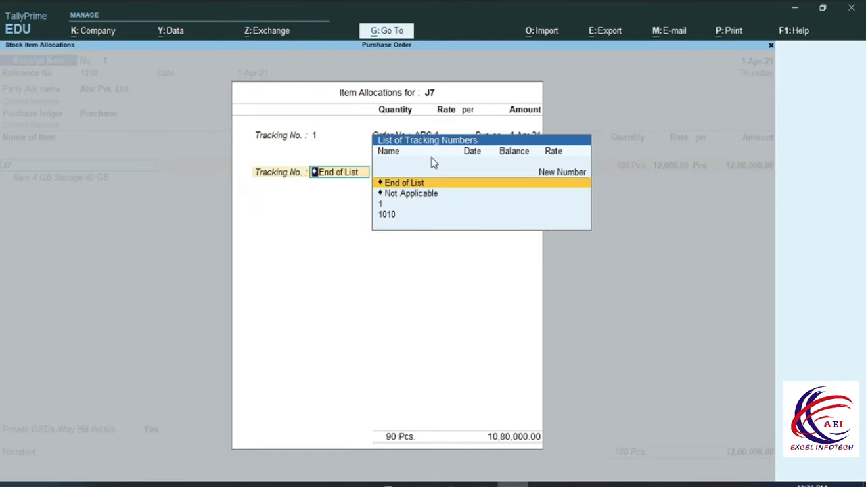
End the item list, set GST/e-Way Bill details to No, and save Receipt Note 1
key("Return")
key("Return")
key("Return")
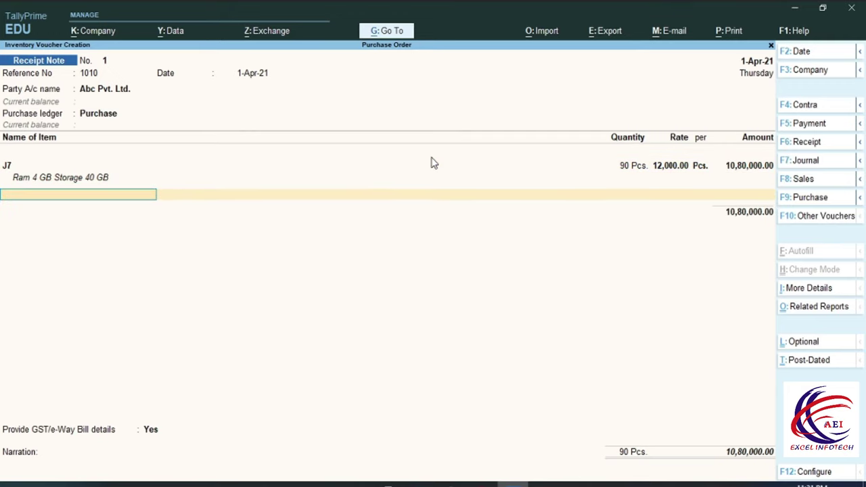
key("Return")
key("Return")
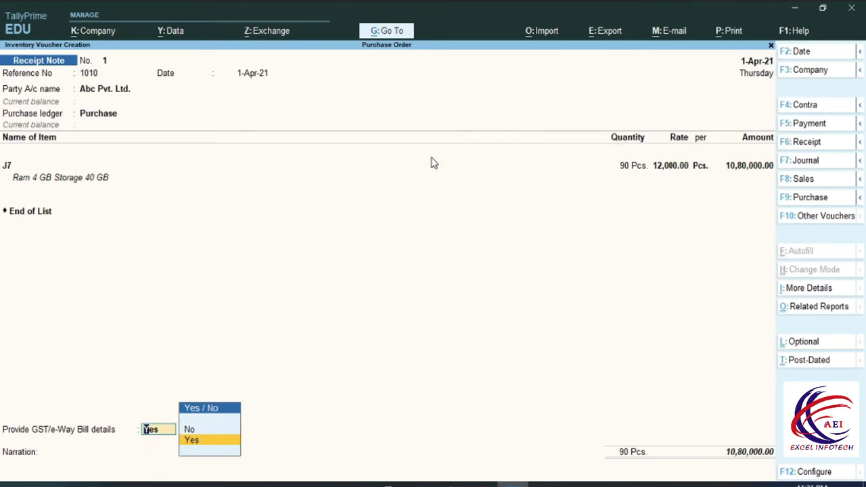
key("Up")
key("Return")
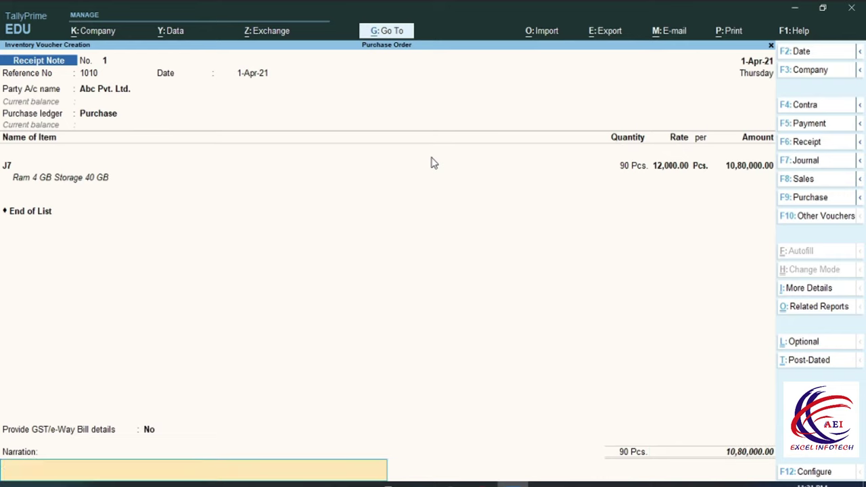
key("Return")
key("Return")
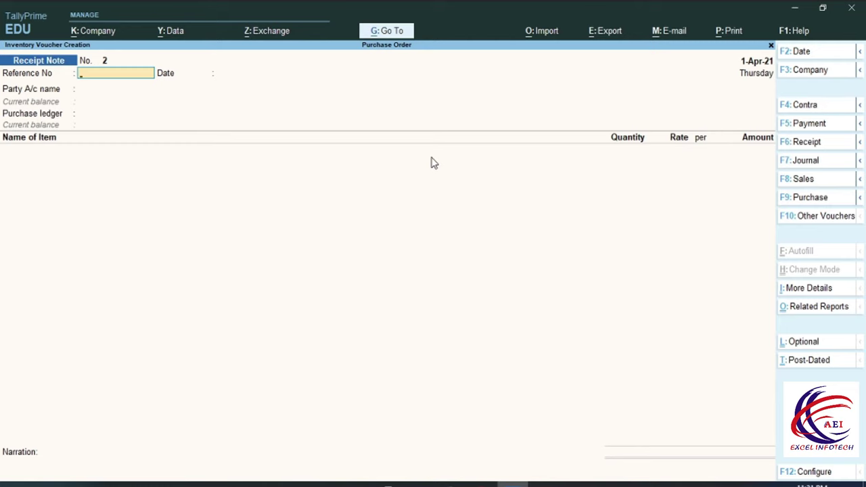
Check in the detailed Balance Sheet that Sundry Creditors holds Purchase Bills to Come of 10,80,000.00
key("Escape")
key("Down")
key("Down")
key("Down")
key("Down")
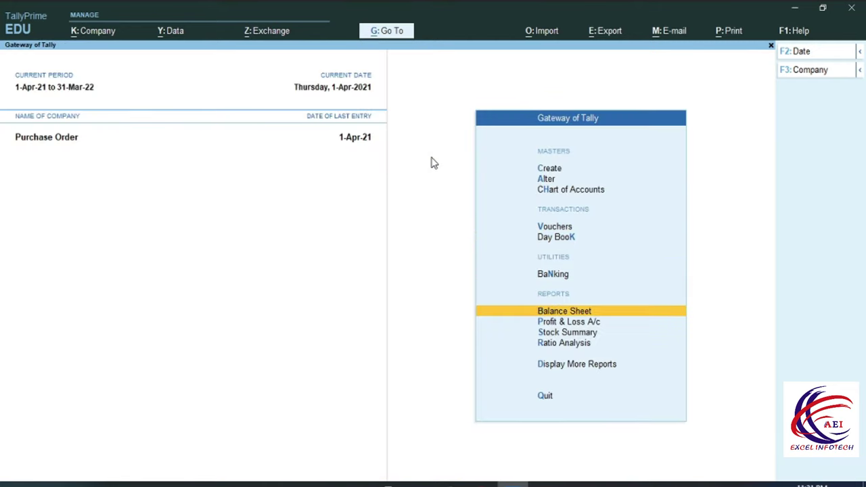
key("Up")
key("Return")
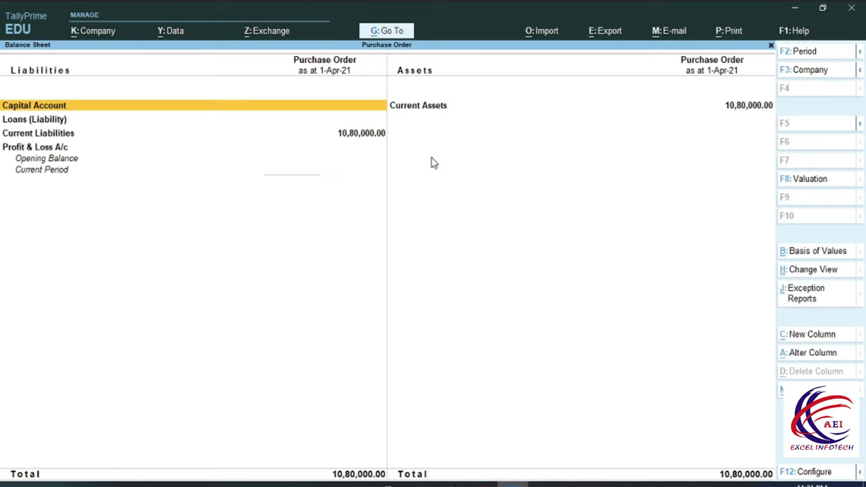
key("Down")
key("Down")
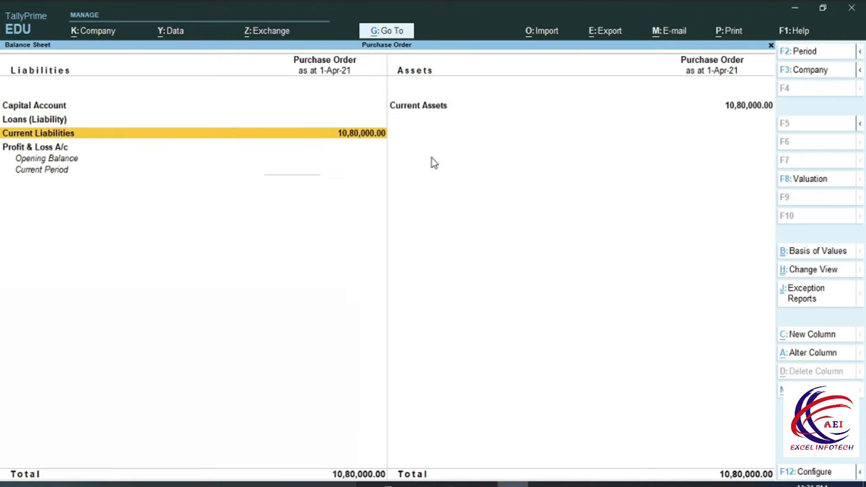
key("alt+F5")
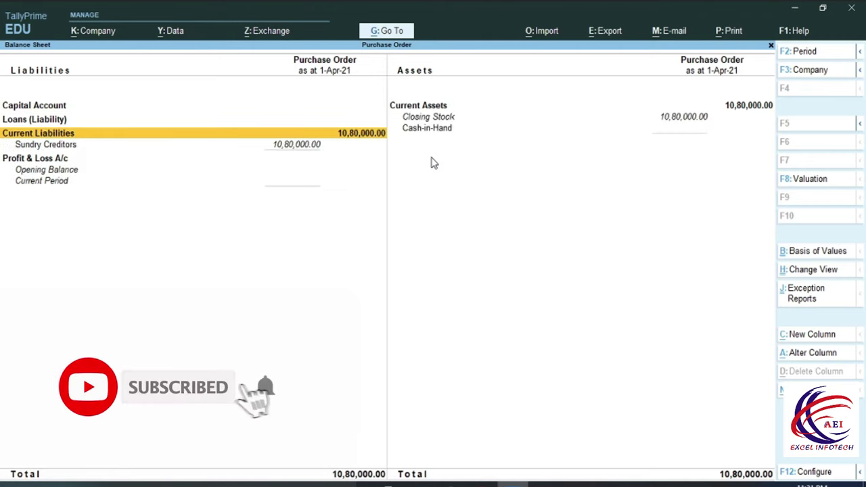
key("Down")
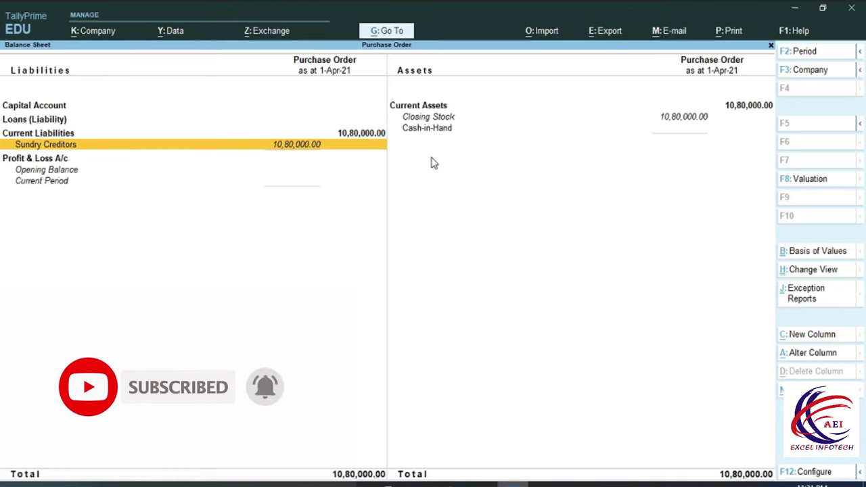
key("Return")
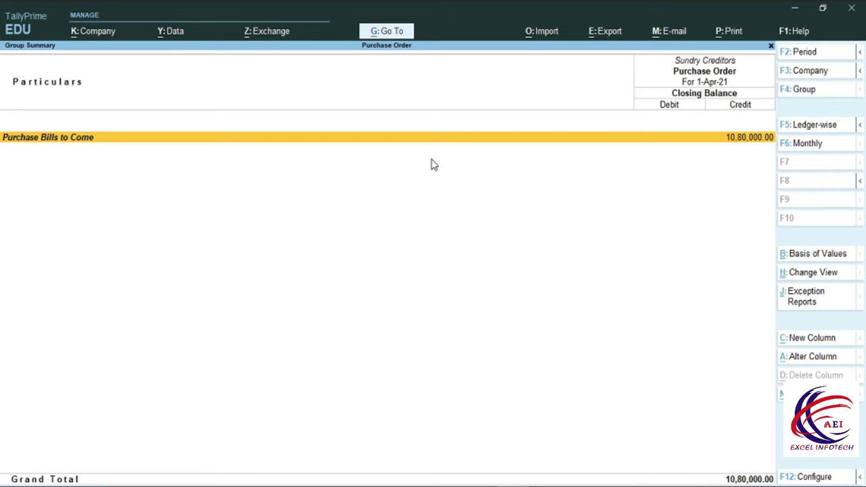
key("Escape")
key("Escape")
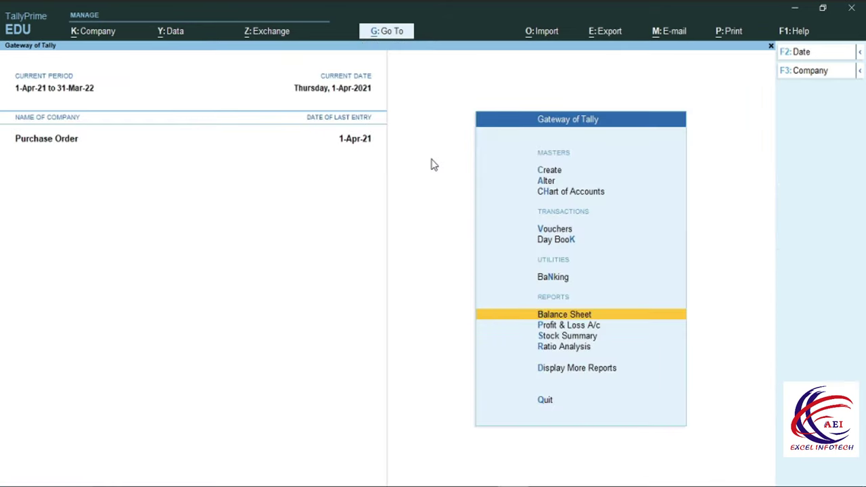
Open Purchase Order Outstandings for all orders, showing 10 Pcs. of J7 still due on ABC-1
key("Down")
key("Down")
key("Down")
key("Down")
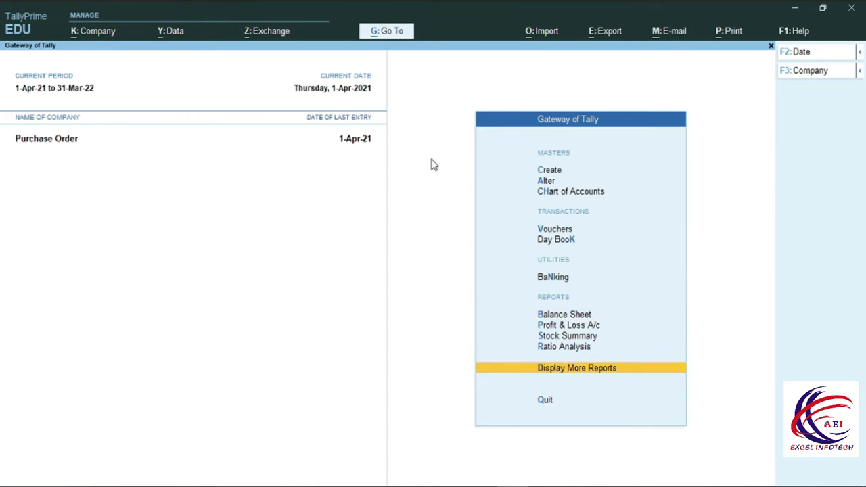
key("Return")
key("Down")
key("Down")
key("Down")
key("Down")
key("Down")
key("Down")
key("Down")
key("Return")
key("Down")
key("Down")
key("Down")
key("Down")
key("Down")
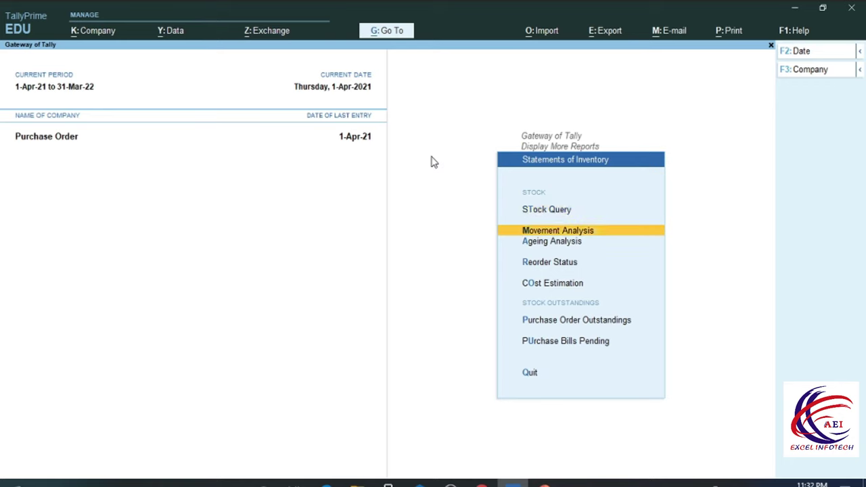
key("Return")
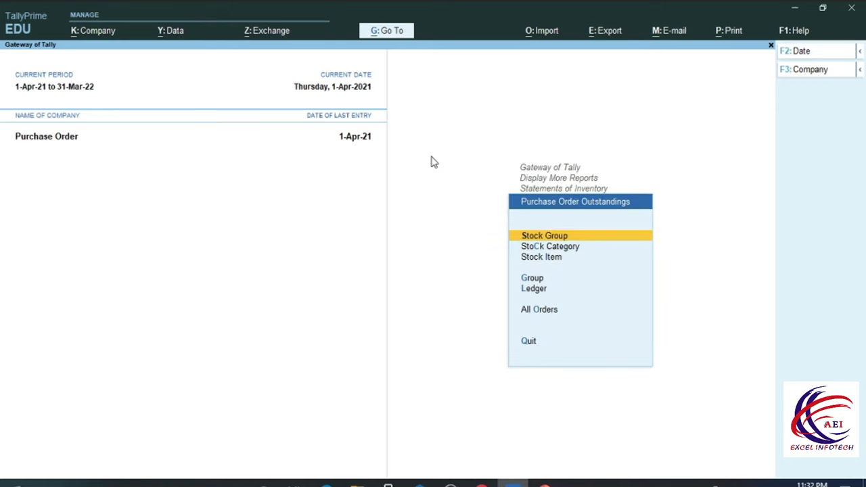
key("Down")
key("Down")
key("Down")
key("Down")
key("Down")
key("Return")
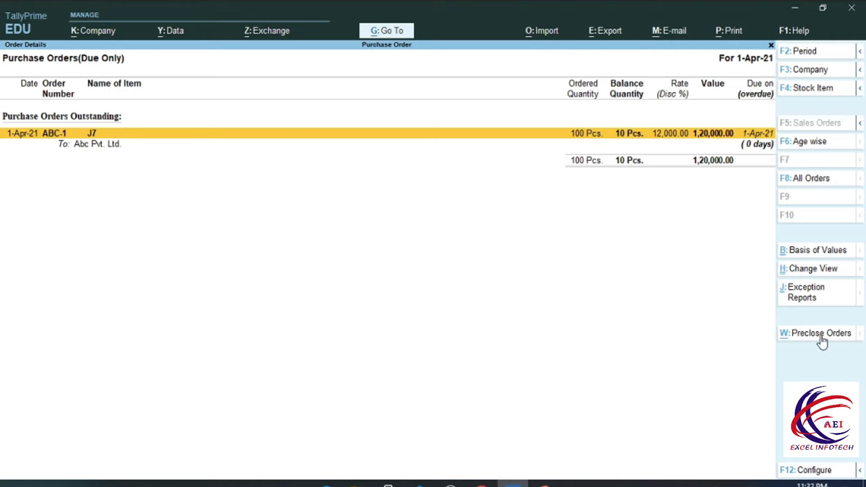
Pre-close the remaining 10 Pcs. of order ABC-1 with reason 'Quality'
key("alt+w")
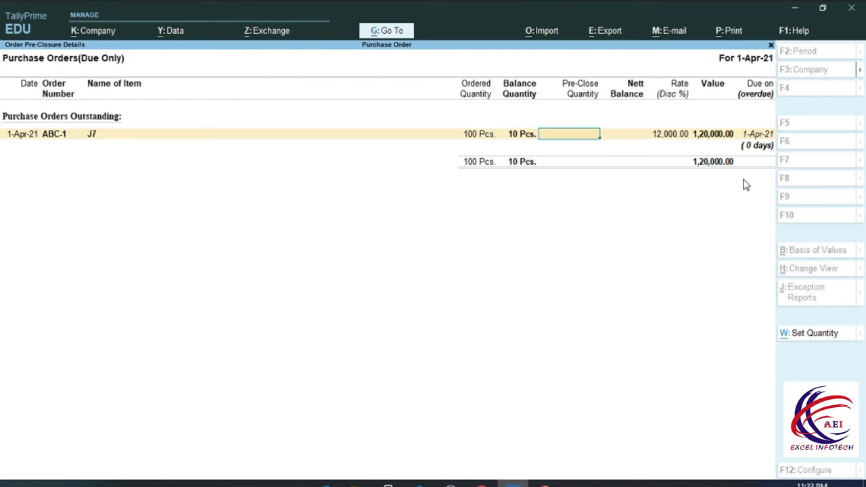
type("10")
key("Return")
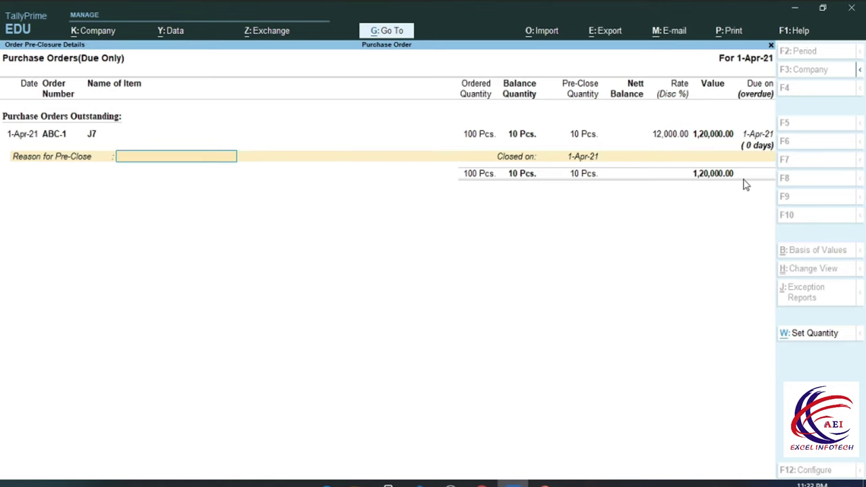
type("Q")
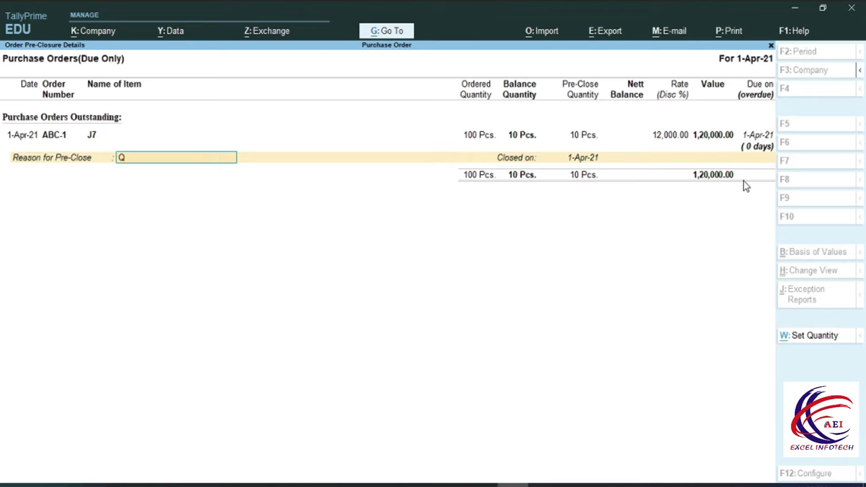
type("uality")
key("Return")
key("Return")
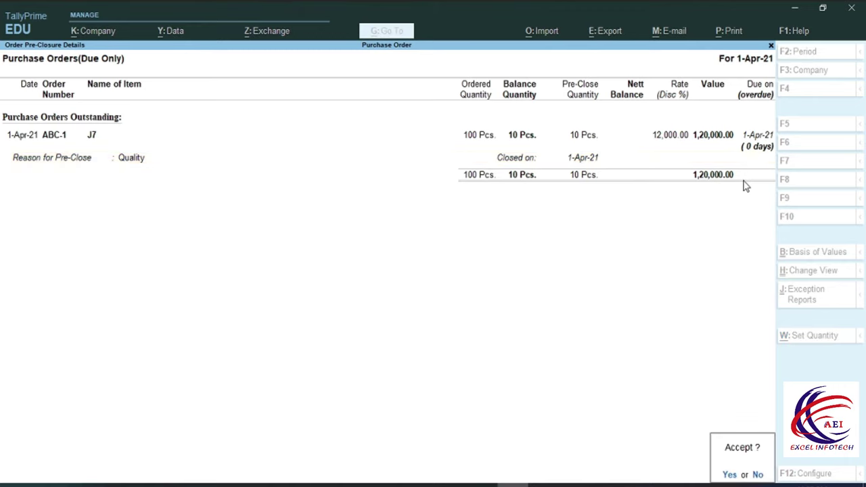
key("y")
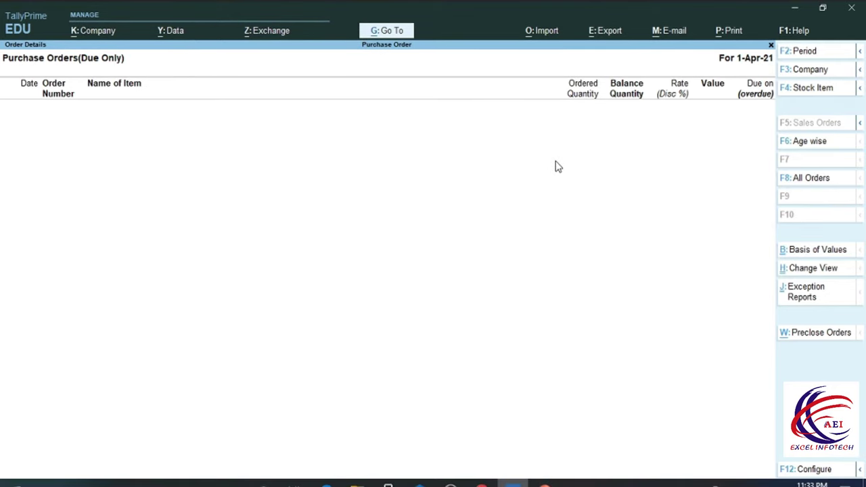
Back out to the Gateway and recheck Sundry Creditors in the detailed Balance Sheet at 10,80,000.00
key("Escape")
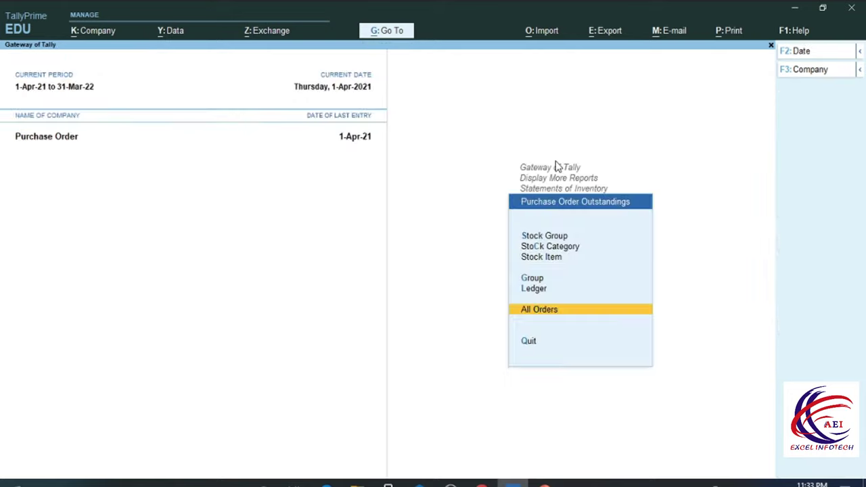
key("Escape")
key("Escape")
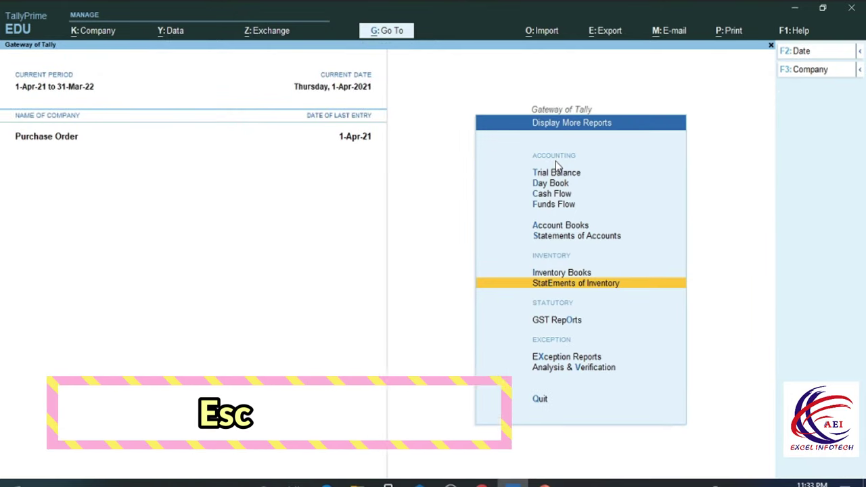
key("Escape")
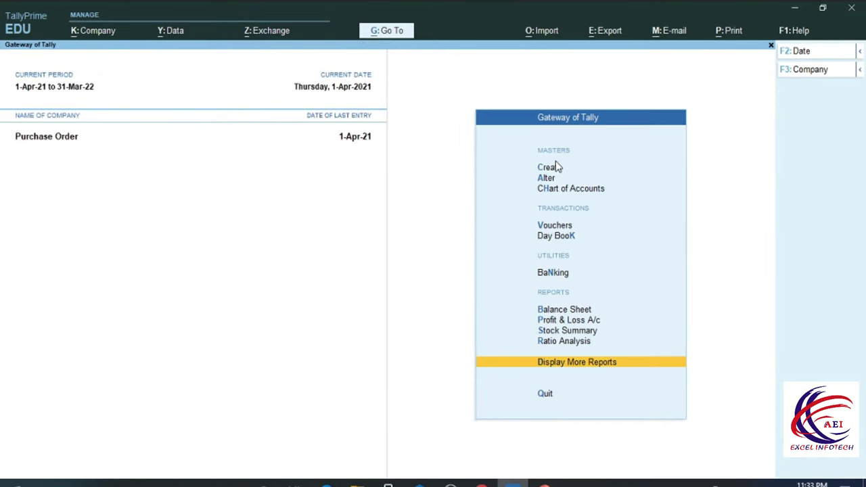
key("Up")
key("Up")
key("Up")
key("Up")
key("Return")
key("Down")
key("Down")
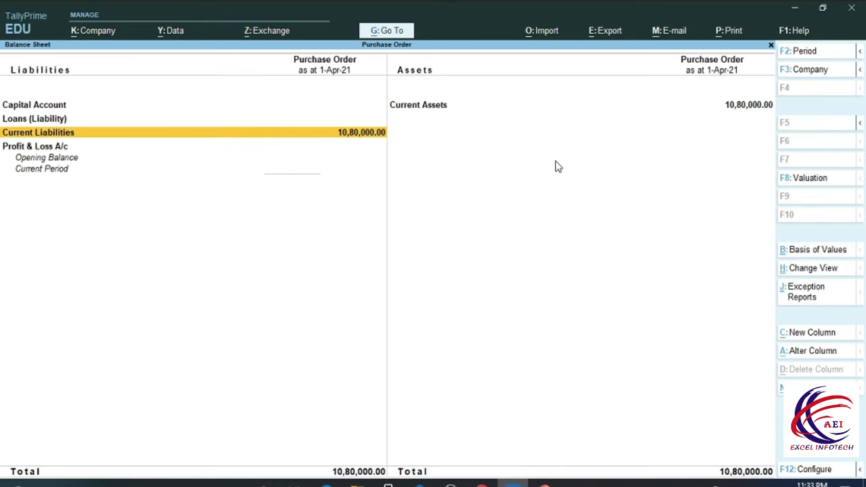
key("Return")
key("Escape")
key("alt+F1")
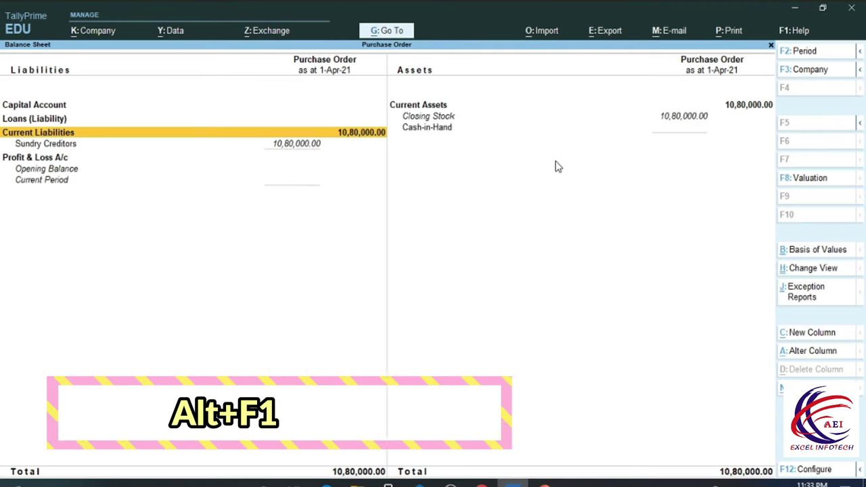
key("Down")
key("Return")
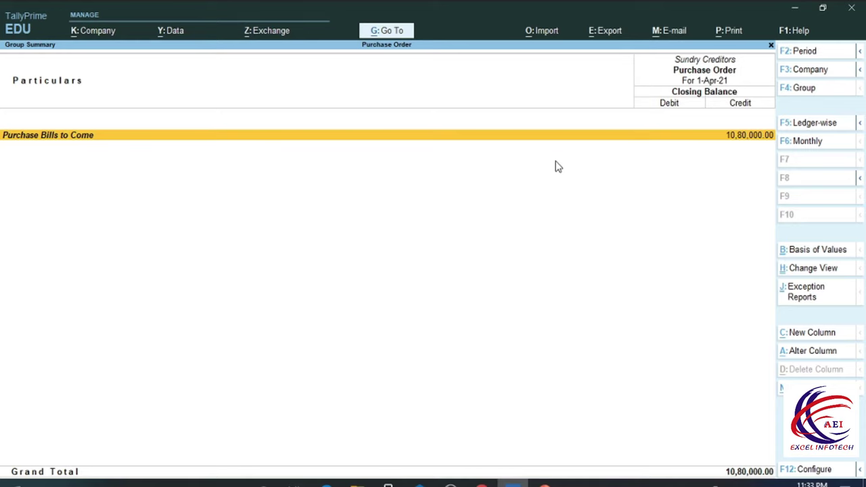
Start a new Receipt Note voucher, No. 2, dated 1-Apr-21
key("Escape")
key("Escape")
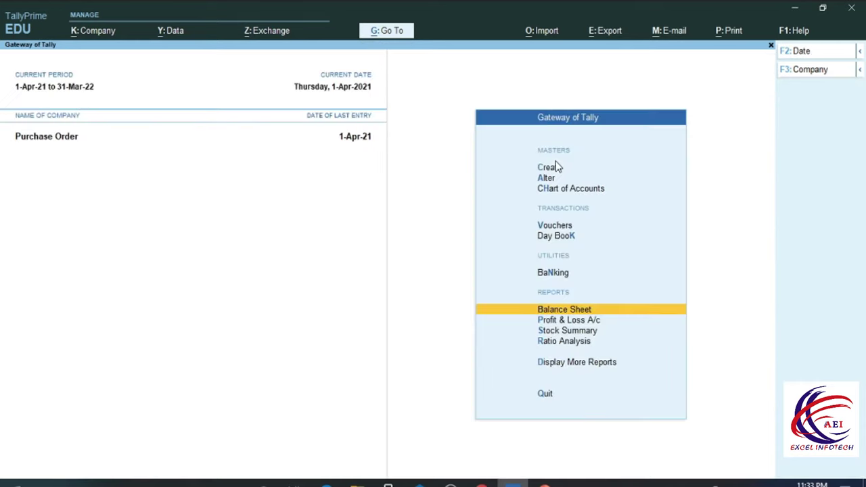
key("Up")
key("Up")
key("Up")
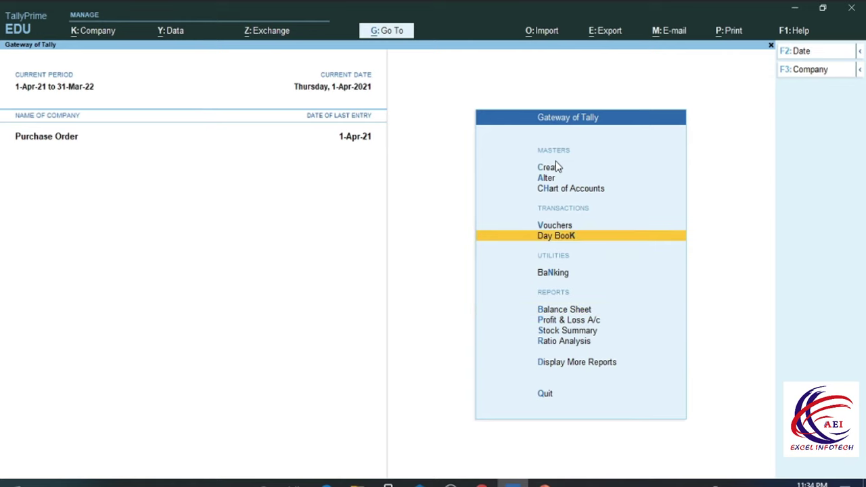
key("Return")
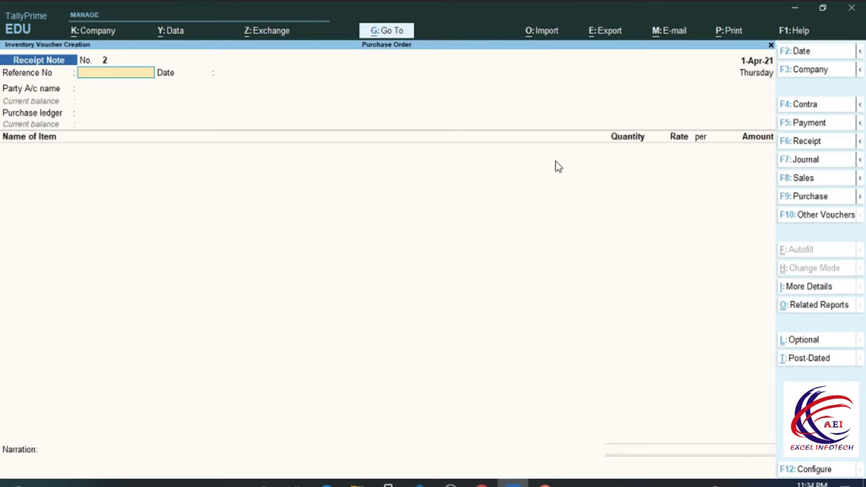
Switch to a Purchase voucher with supplier invoice 1010 from Abc Pvt. Ltd
key("F9")
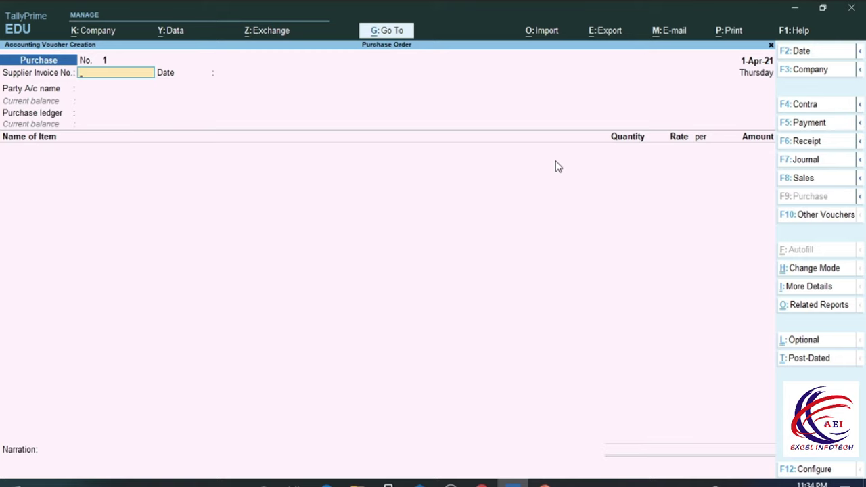
type("1010")
key("Return")
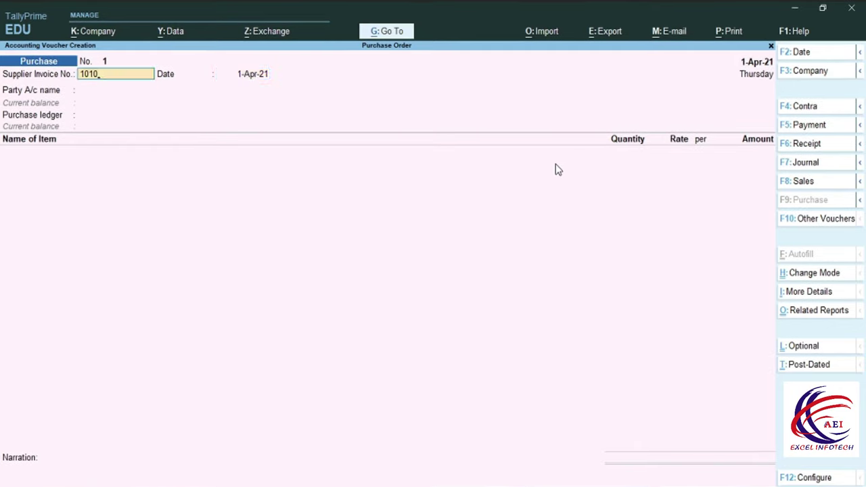
key("Return")
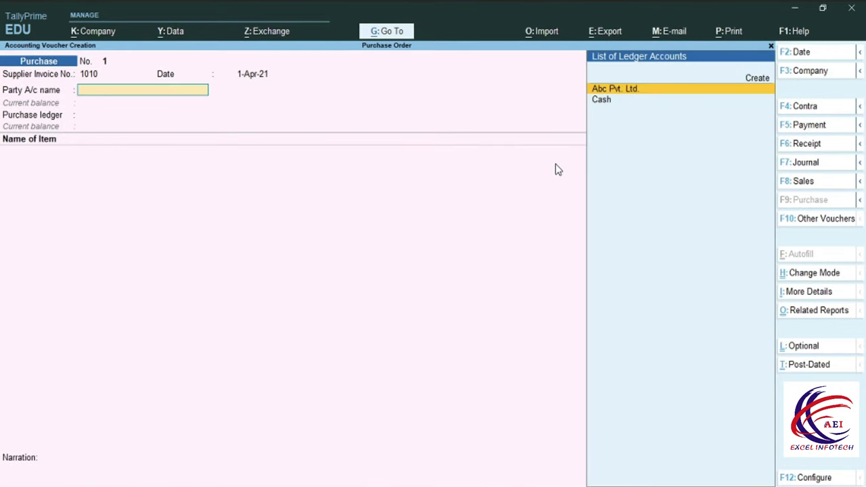
key("Return")
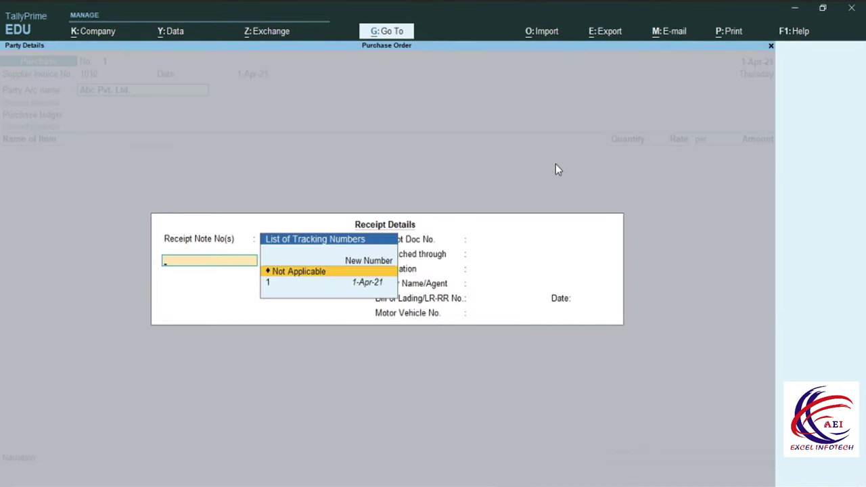
Link Receipt Note 1, accept receipt and party details, and enter item J7 under the Purchase ledger
key("Down")
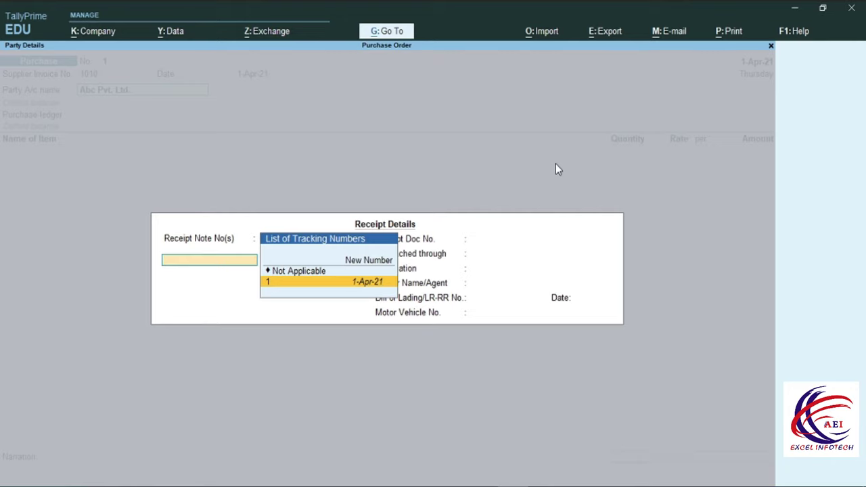
key("Return")
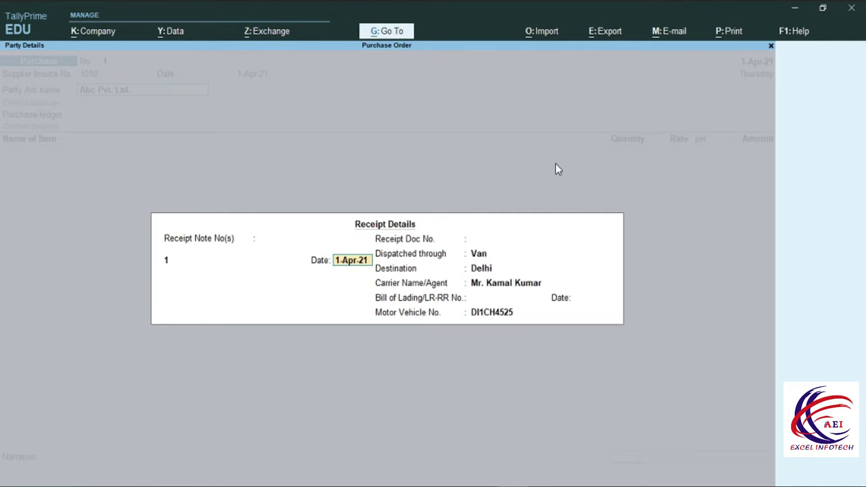
key("Return")
key("Return")
key("Return")
key("Return")
key("Return")
key("Return")
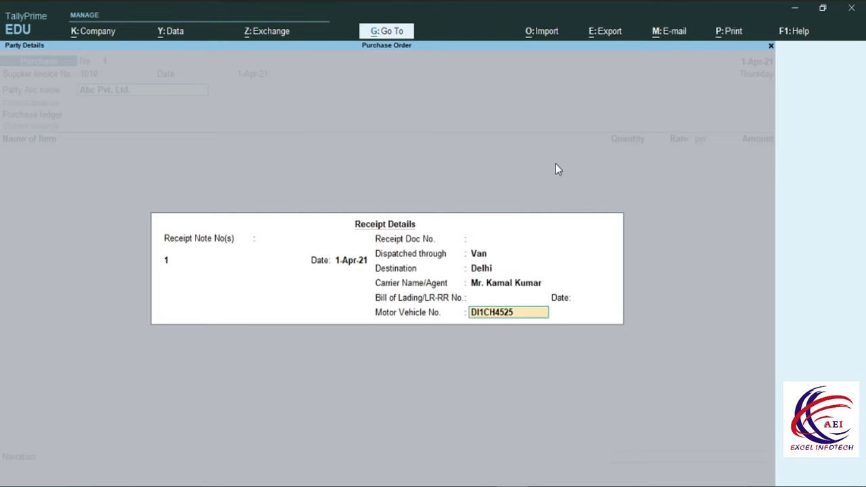
key("Return")
key("Return")
key("Return")
key("Return")
key("Return")
key("Return")
key("Return")
key("Return")
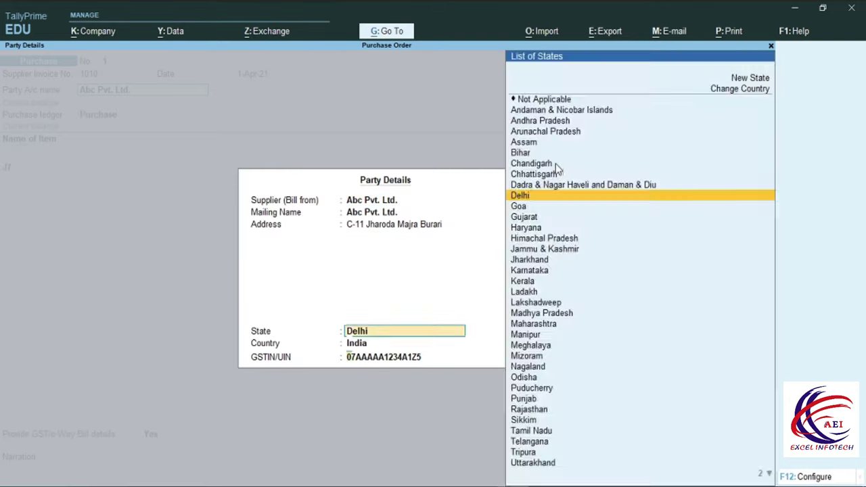
key("Return")
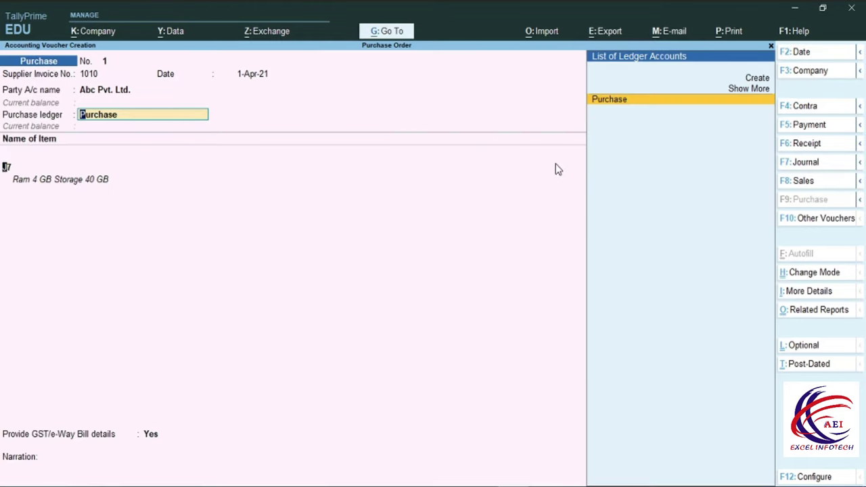
key("Return")
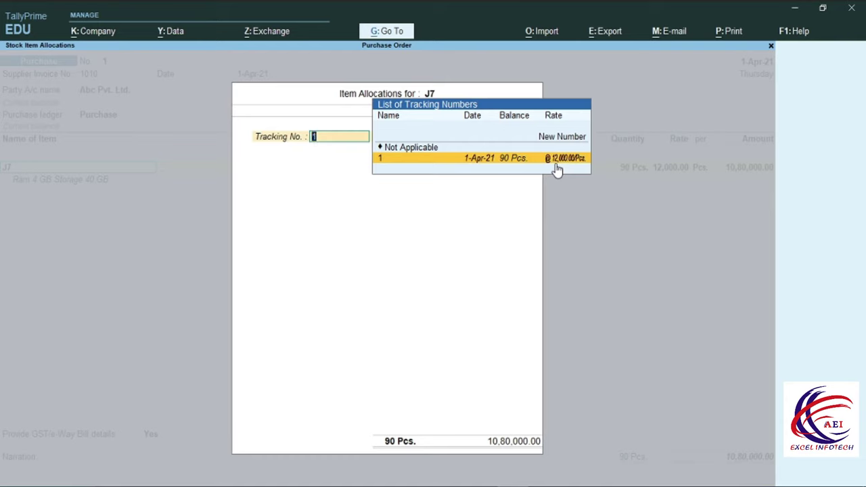
Bill 50 Pcs of J7 from tracking no. 1 at 12,000.00 and save the 6,00,000.00 voucher
left_click(555, 164)
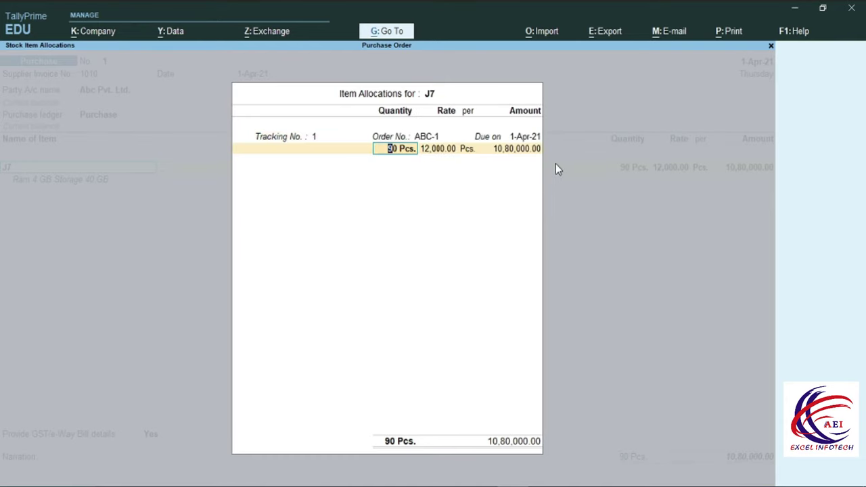
type("50")
key("Return")
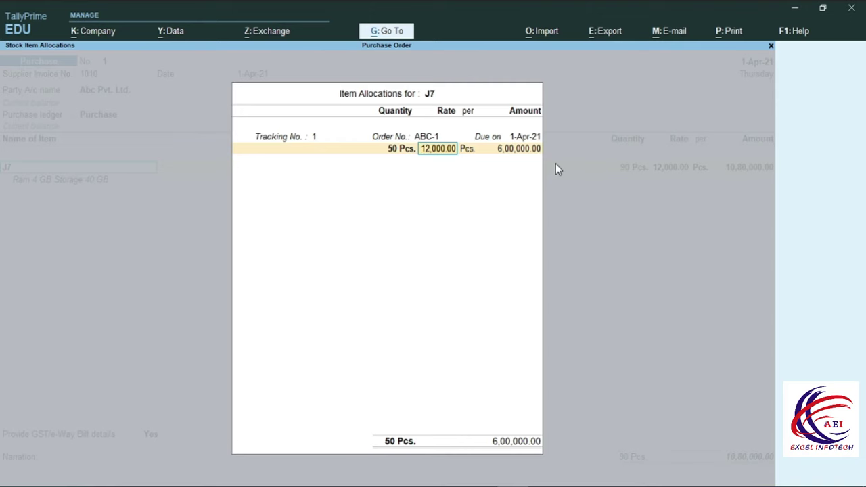
key("Return")
key("Return")
key("Return")
key("Return")
key("Return")
key("Return")
key("Return")
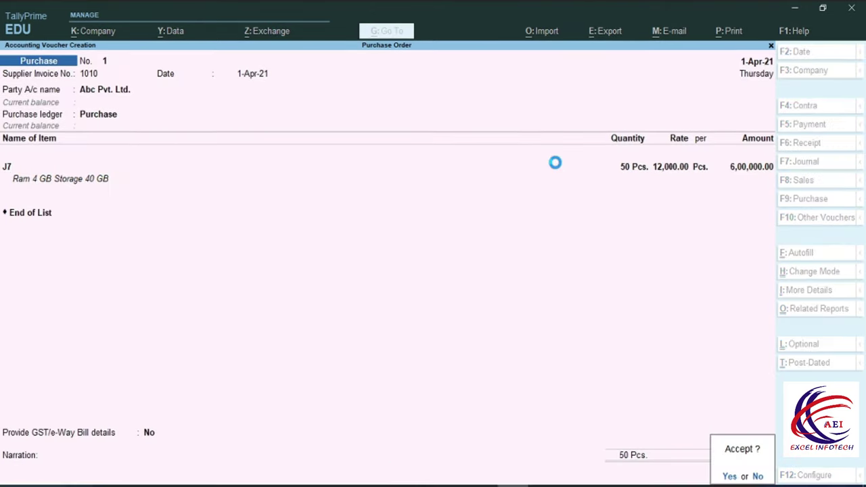
key("Return")
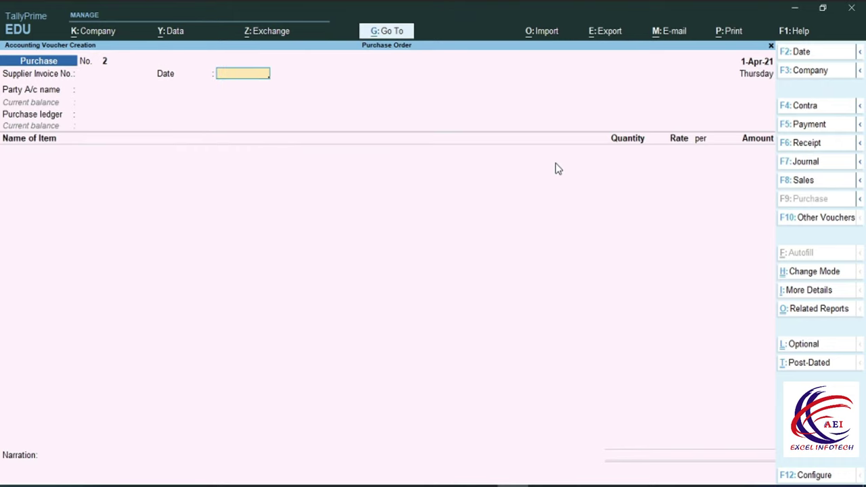
Drill into Sundry Creditors in the detailed Balance Sheet: Purchase Bills to Come 4,80,000.00, Abc Pvt. Ltd. 6,00,000.00
key("Escape")
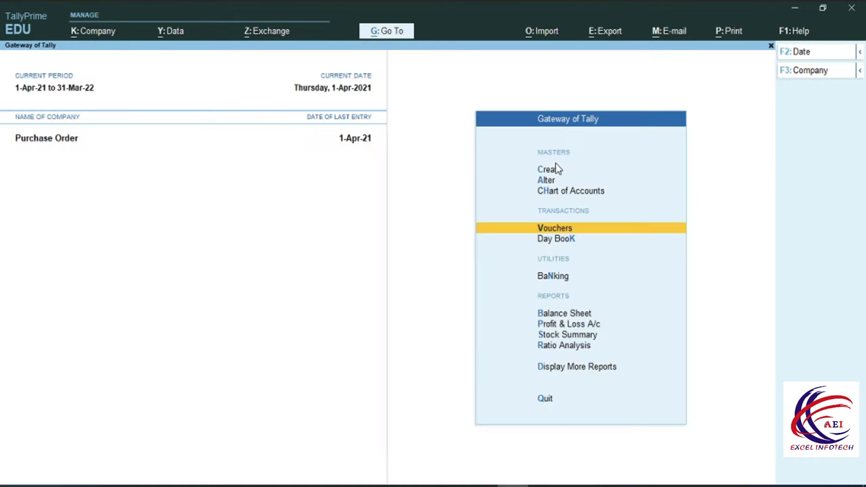
key("Down")
key("Down")
key("Down")
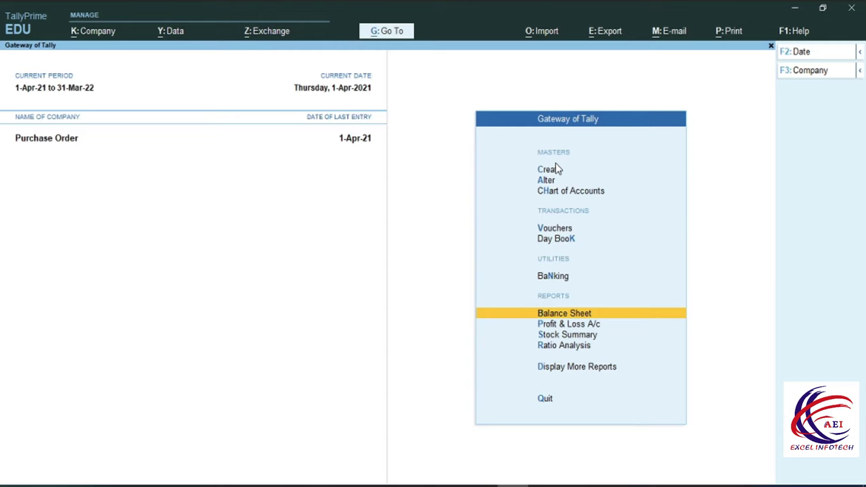
key("Return")
key("Down")
key("Down")
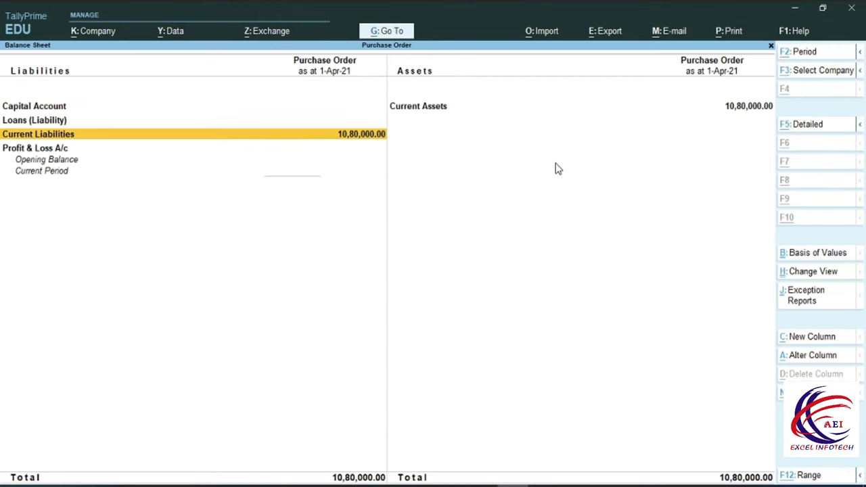
key("alt+F5")
key("Down")
key("Return")
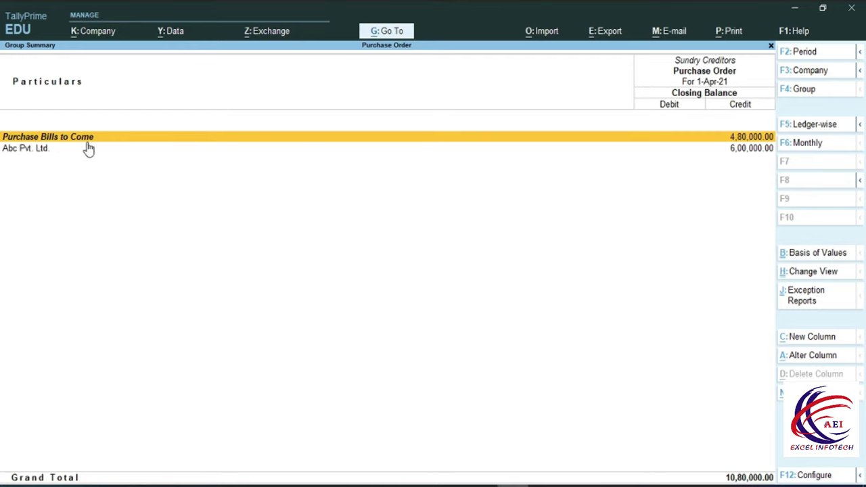
Inspect Abc Pvt. Ltd.'s pending purchase bills, then back out to the Gateway menu
left_click(19, 157)
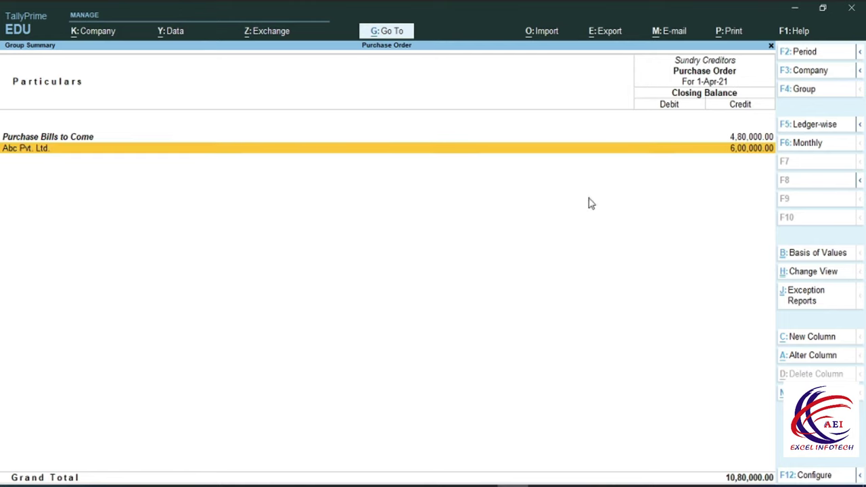
left_click(742, 155)
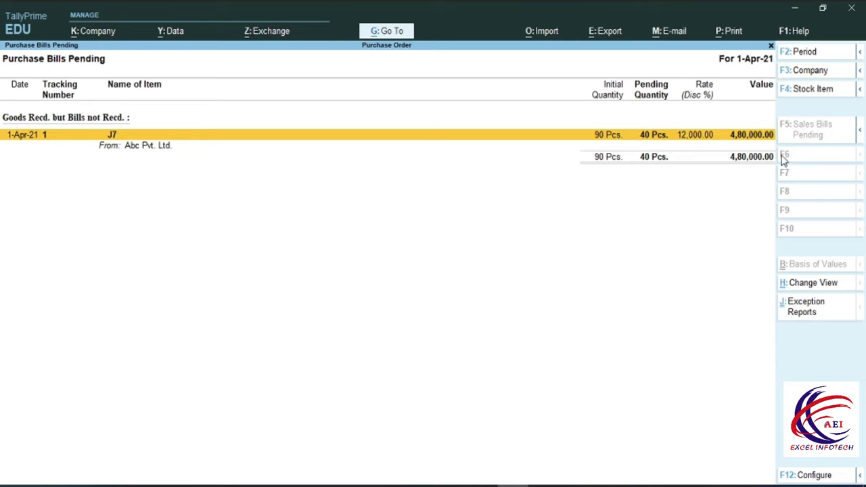
key("Escape")
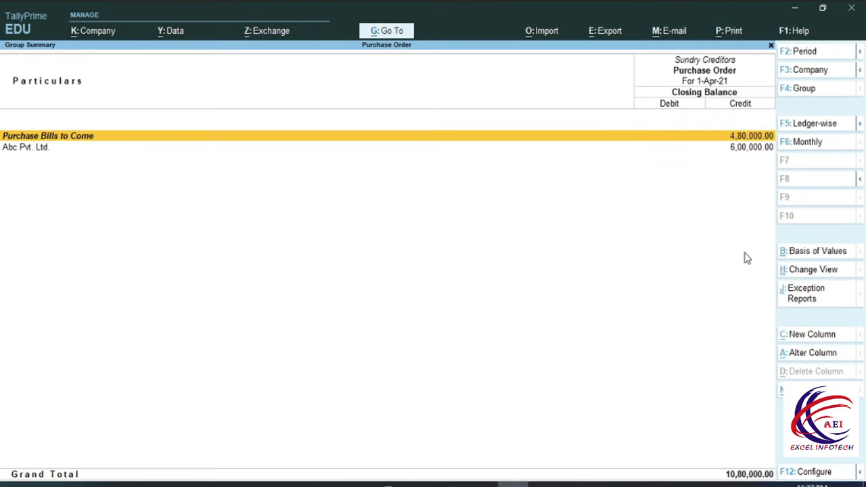
key("Escape")
key("Escape")
key("Escape")
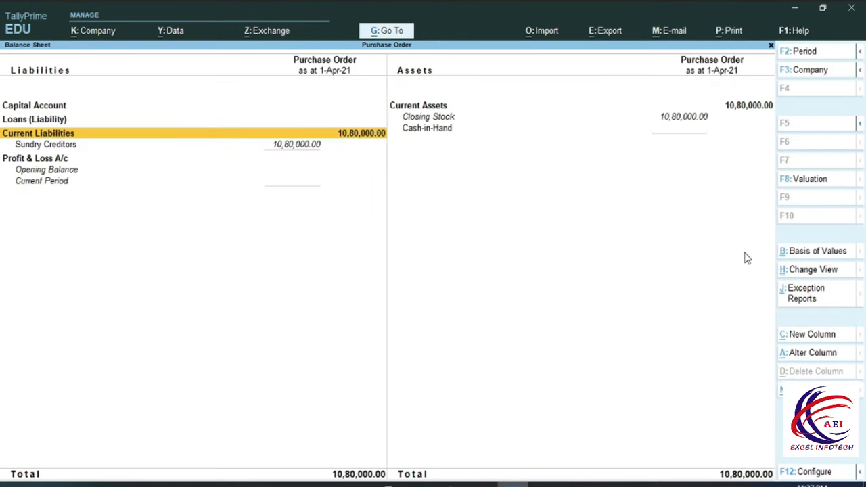
key("Down")
key("Down")
key("Down")
key("Down")
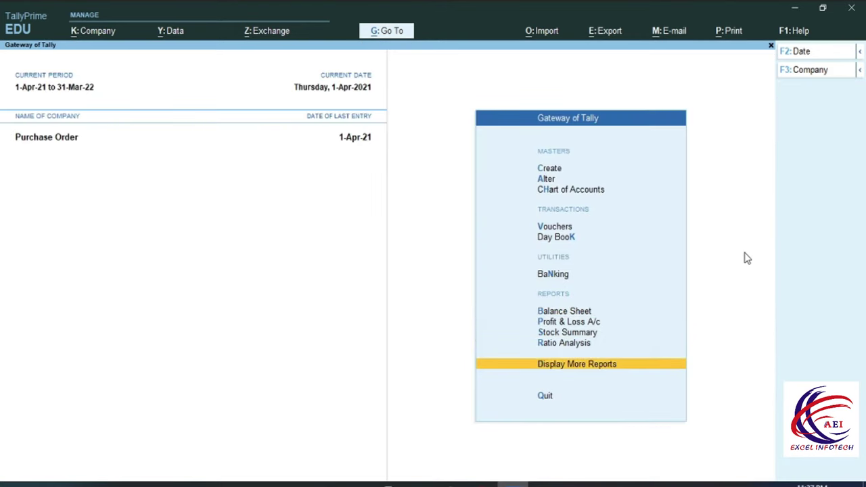
Review the Purchase Bills Pending report showing 40 Pcs of J7 still unbilled
key("Return")
key("Down")
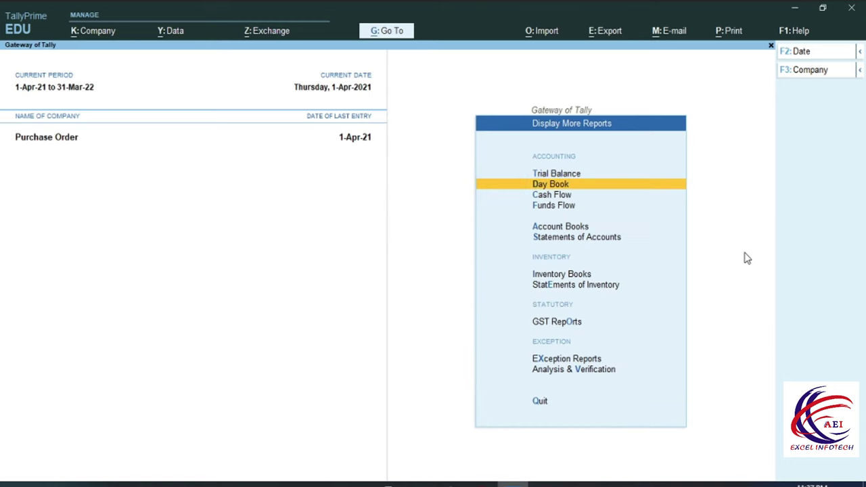
key("Down")
key("Down")
key("Down")
key("Down")
key("Down")
key("Down")
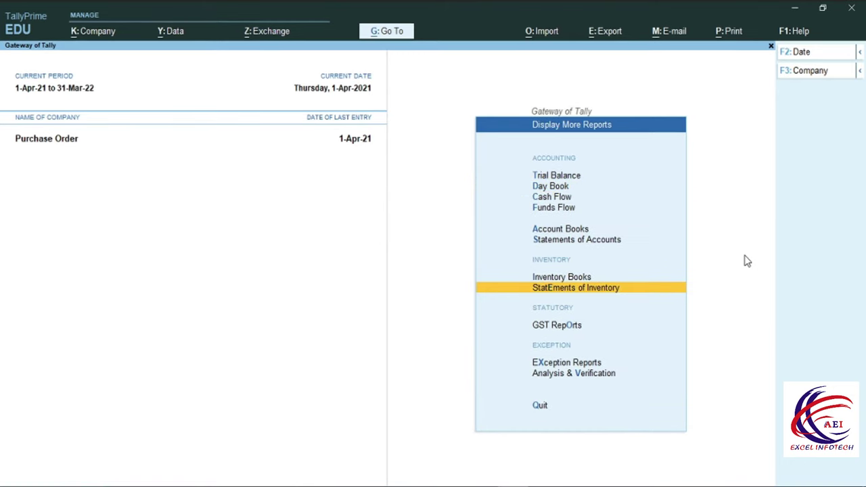
key("Return")
key("Down")
key("Down")
key("Down")
key("Down")
key("Down")
key("Down")
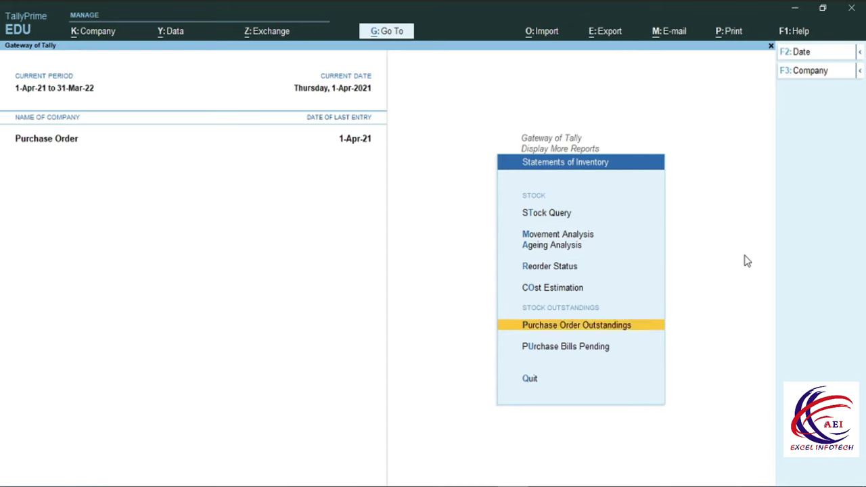
key("Up")
key("Down")
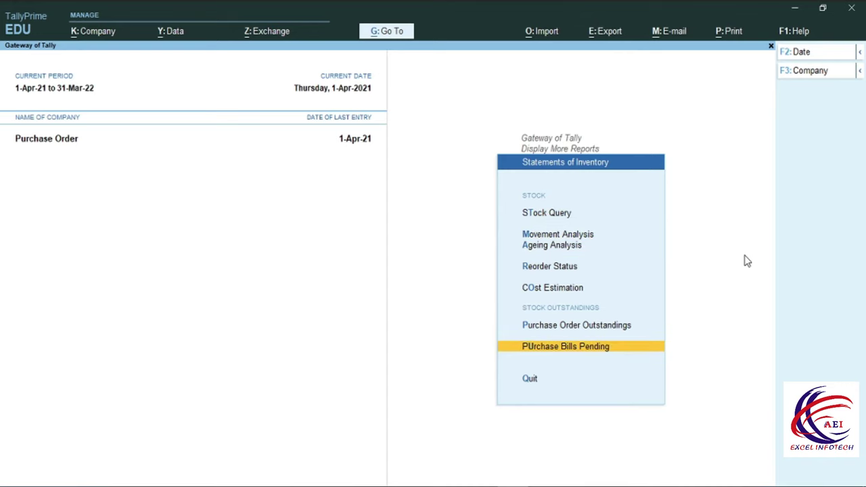
key("Return")
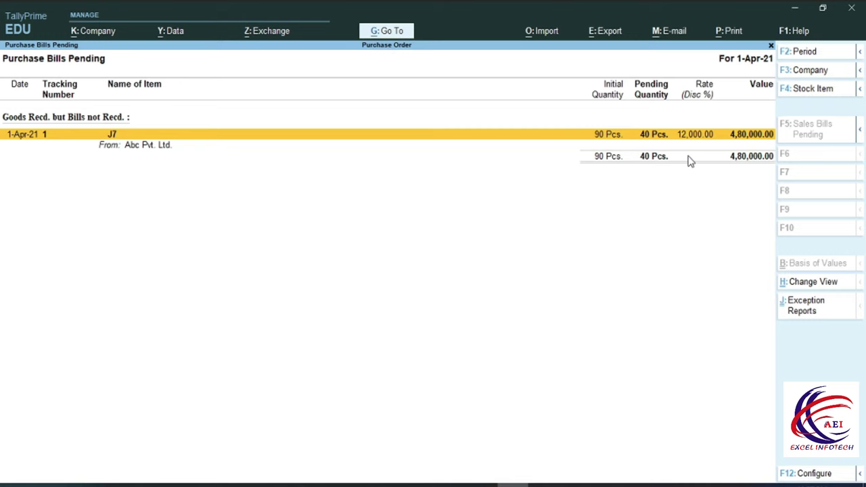
key("Escape")
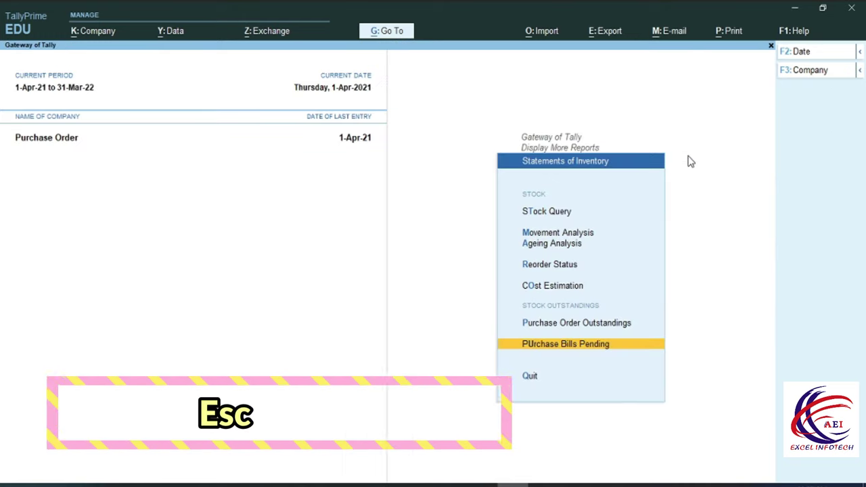
View all outstanding purchase orders, which list none, and return to the Gateway
key("Up")
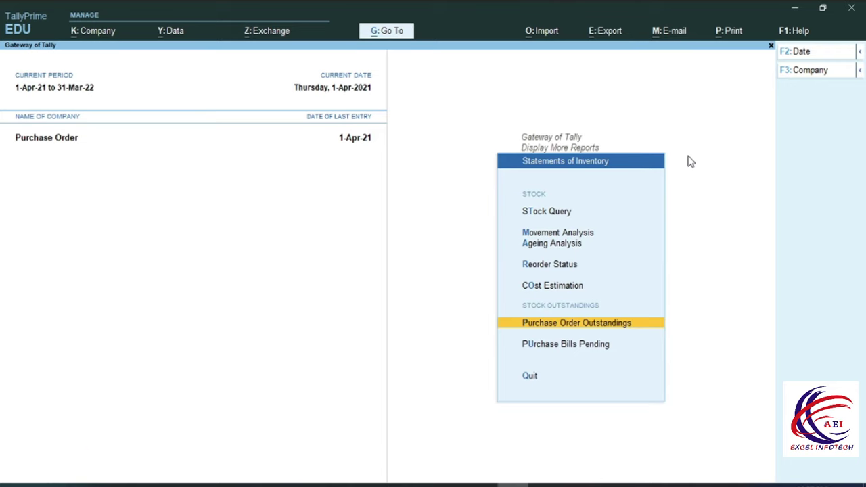
key("Return")
key("Down")
key("Down")
key("Down")
key("Down")
key("Down")
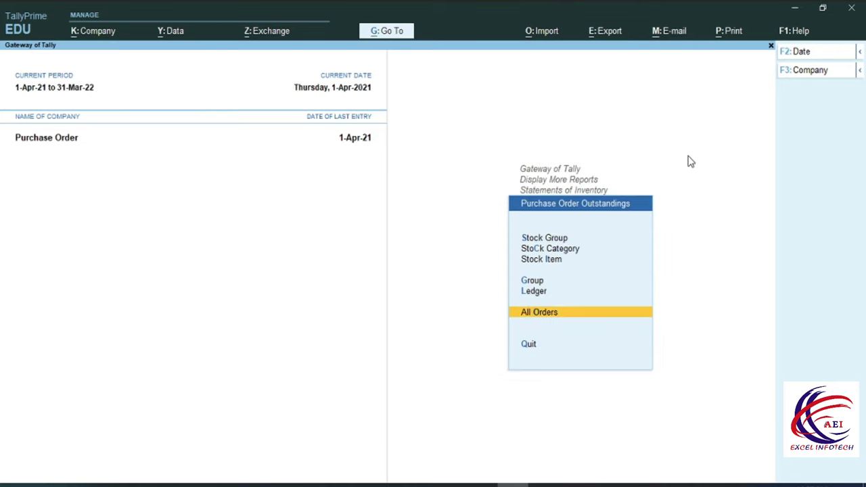
key("Return")
key("F8")
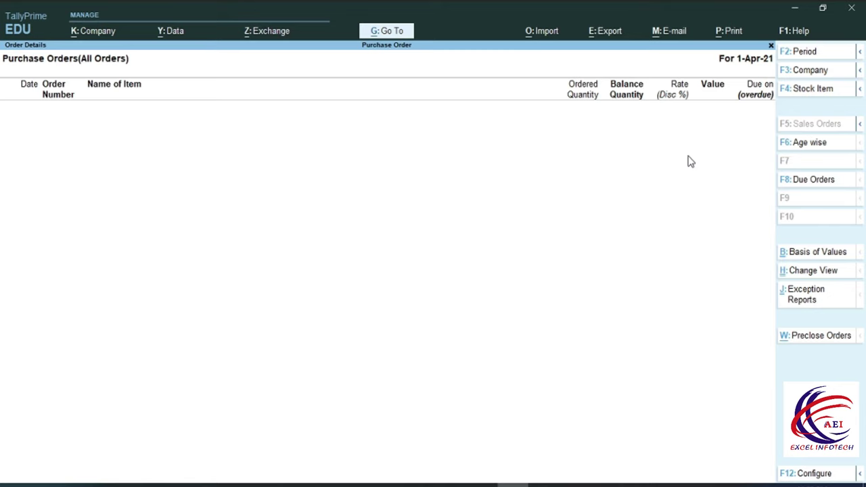
key("Escape")
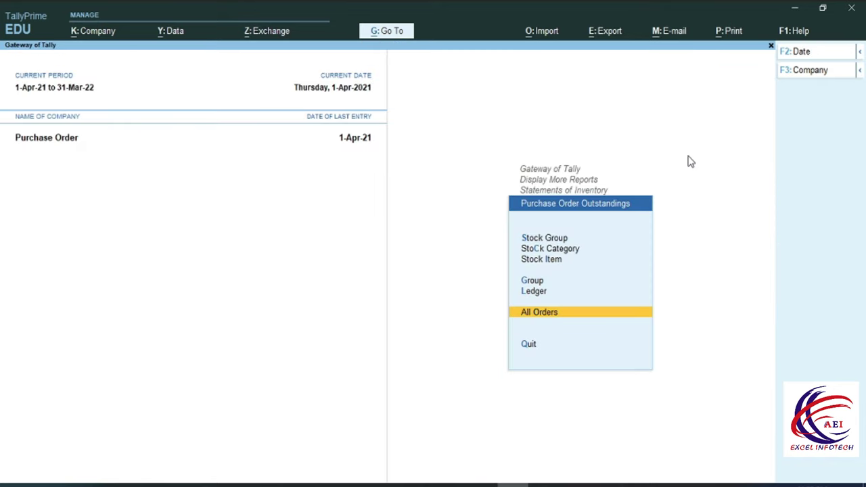
key("Escape")
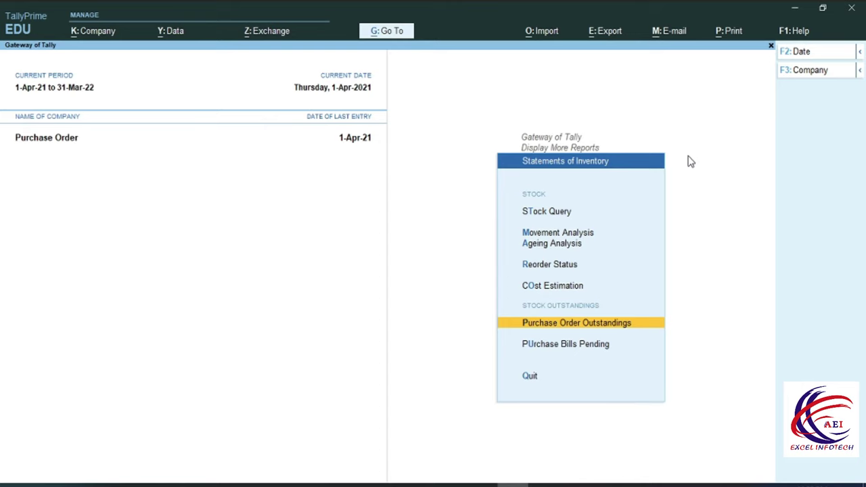
key("Escape")
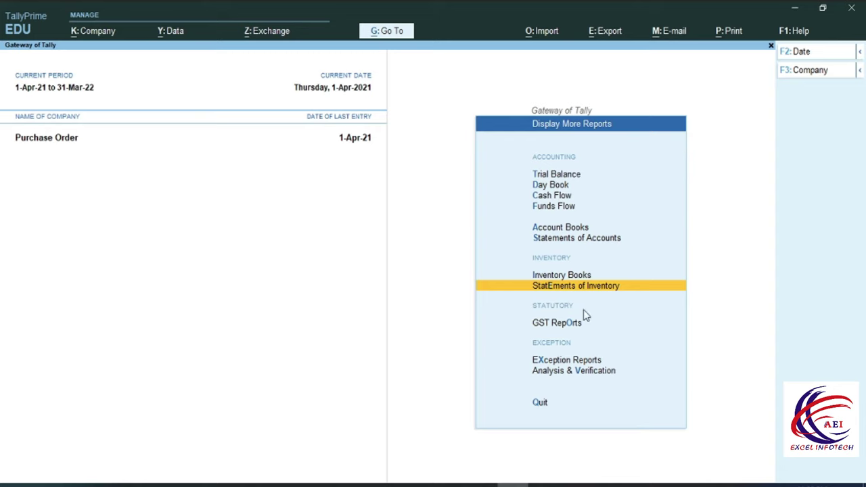
key("Escape")
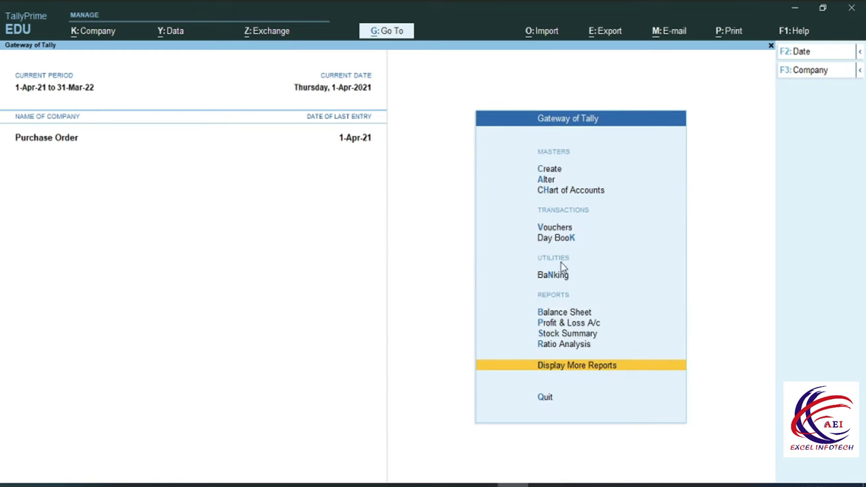
Start a Rejections Out voucher for supplier Abc Pvt. Ltd
left_click(550, 228)
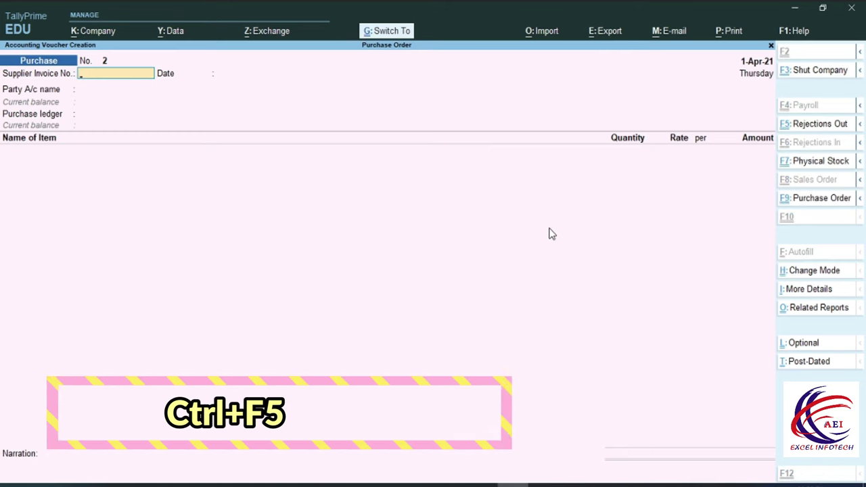
key("ctrl+F5")
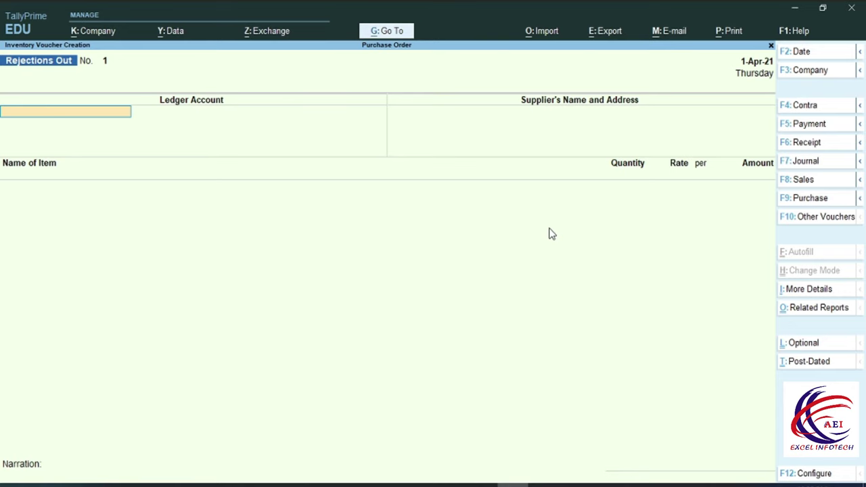
key("Return")
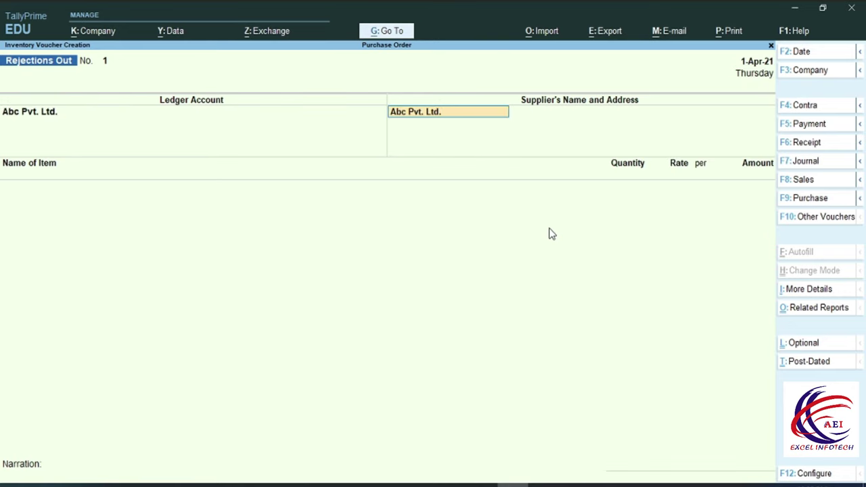
key("Return")
key("Return")
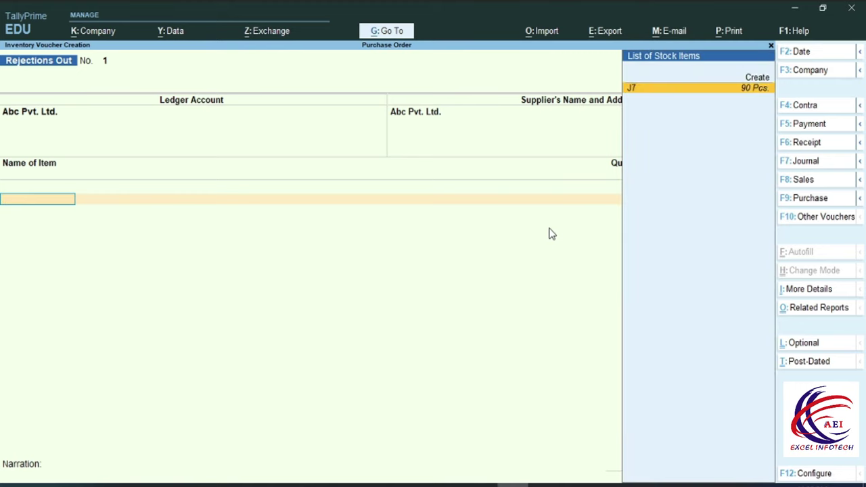
Return 10 Pcs of J7 against tracking no. 1, worth 1,20,000.00, and save the voucher
key("Return")
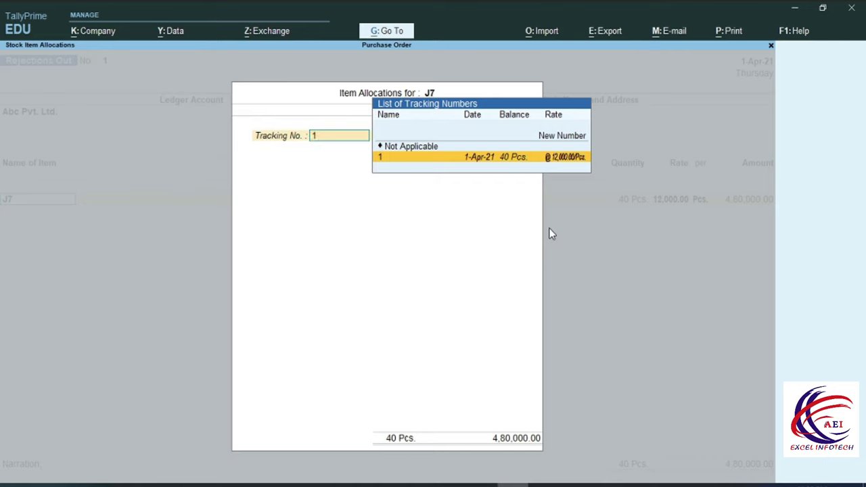
key("Return")
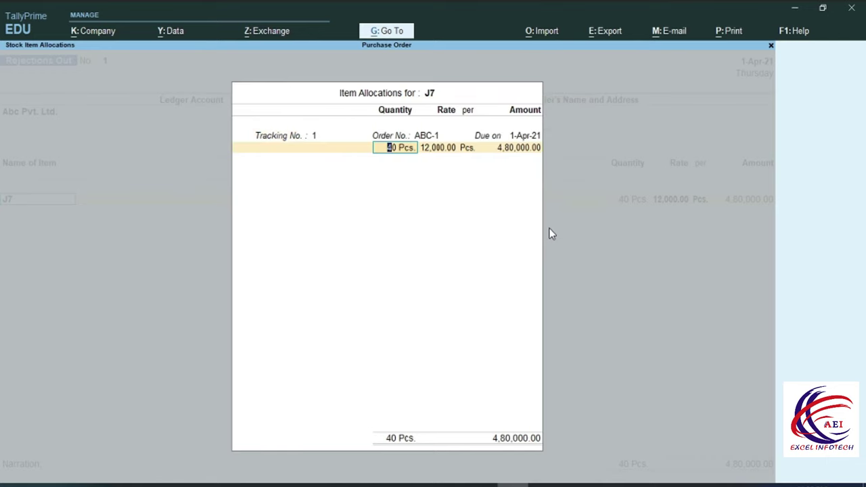
type("10")
key("Return")
key("Return")
key("Return")
key("Return")
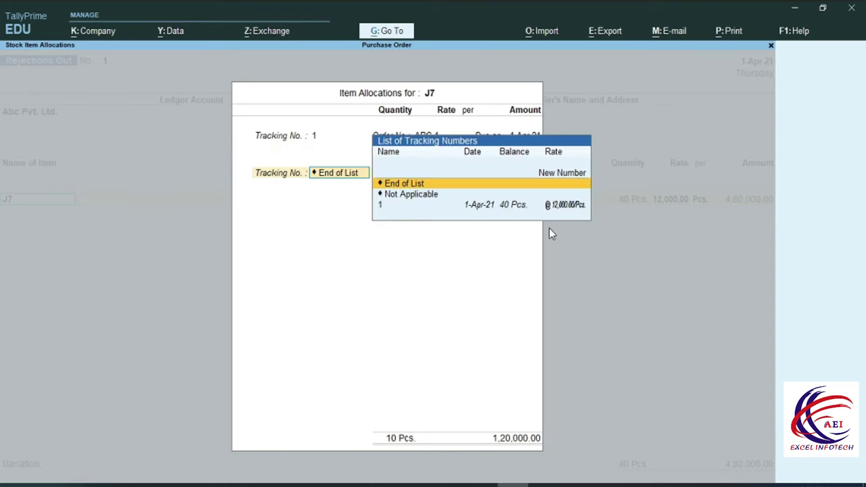
key("Return")
key("Return")
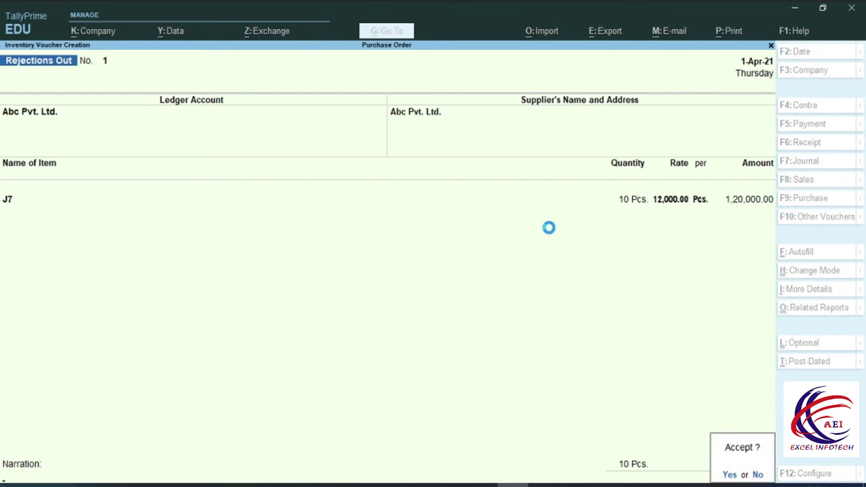
key("Return")
key("Escape")
key("Return")
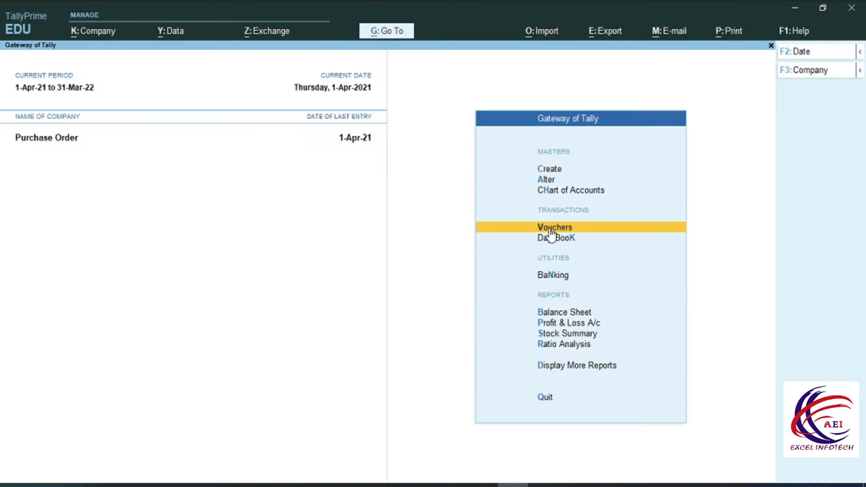
key("Down")
key("Down")
key("Down")
key("Down")
key("Up")
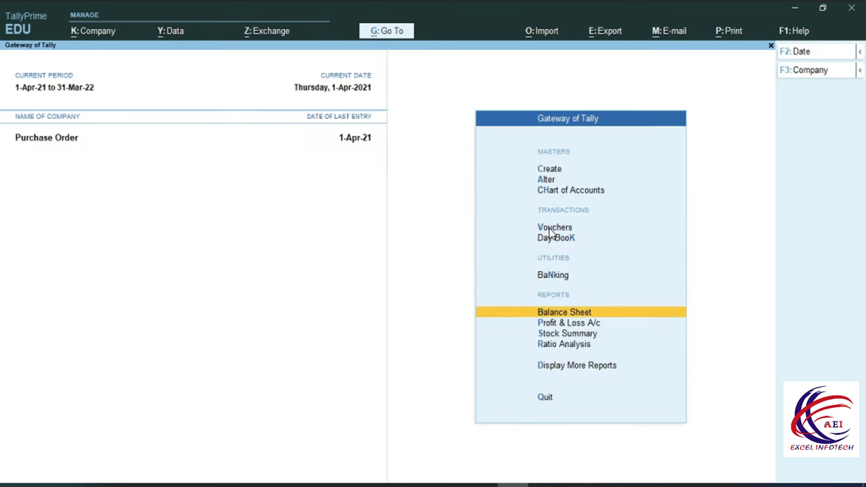
key("Return")
key("Down")
key("Down")
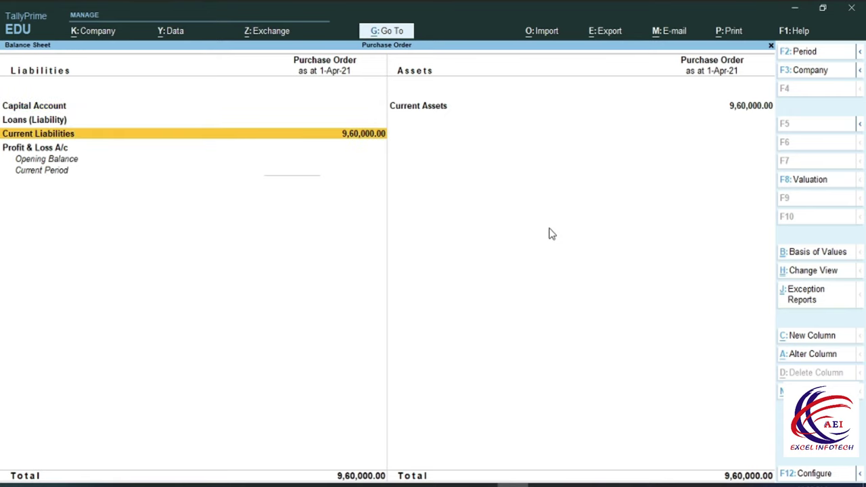
key("alt+F5")
key("Down")
key("Return")
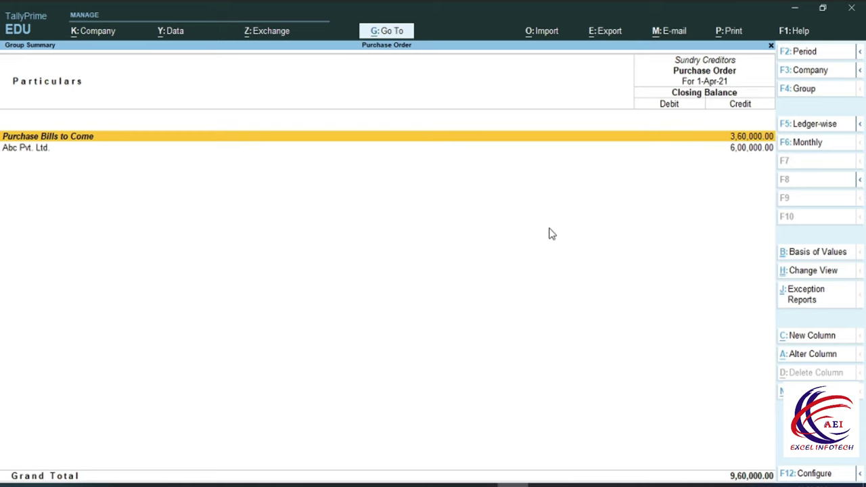
key("Escape")
key("Escape")
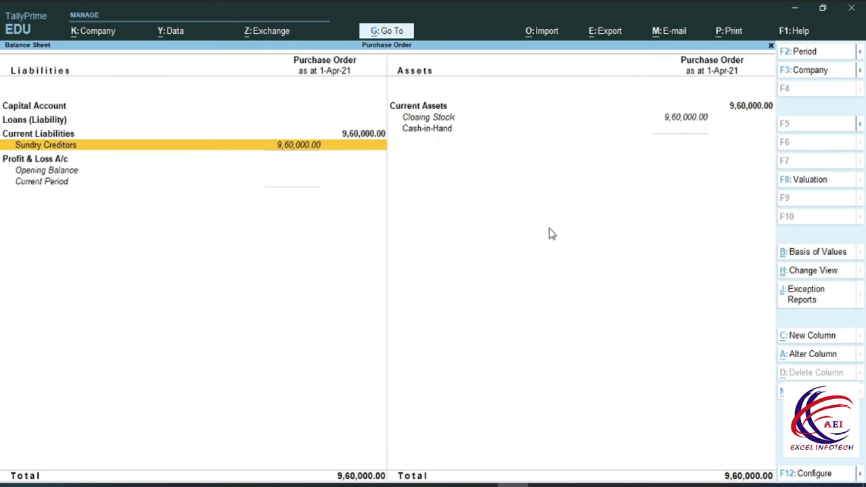
key("Down")
key("Down")
key("Down")
Review Purchase Bills Pending: 30 Pcs of J7 still unbilled, worth 3,60,000.00
key("Down")
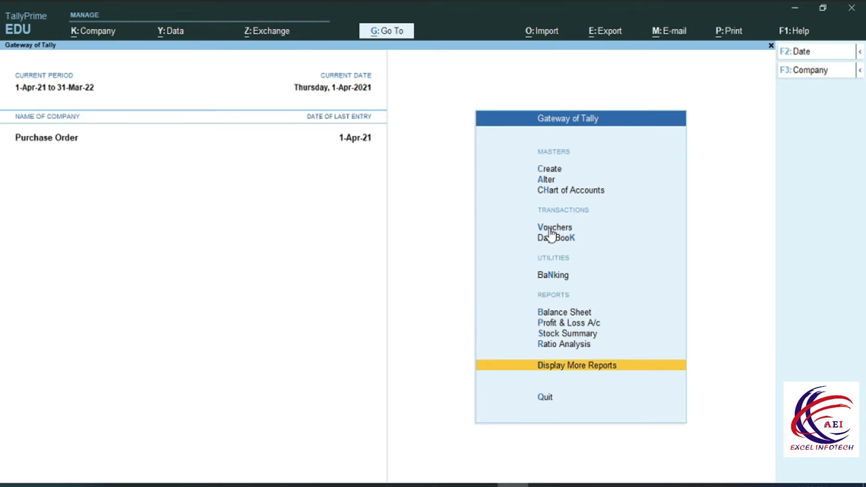
key("Return")
key("Down")
key("Down")
key("Down")
key("Down")
key("Down")
key("Down")
key("Down")
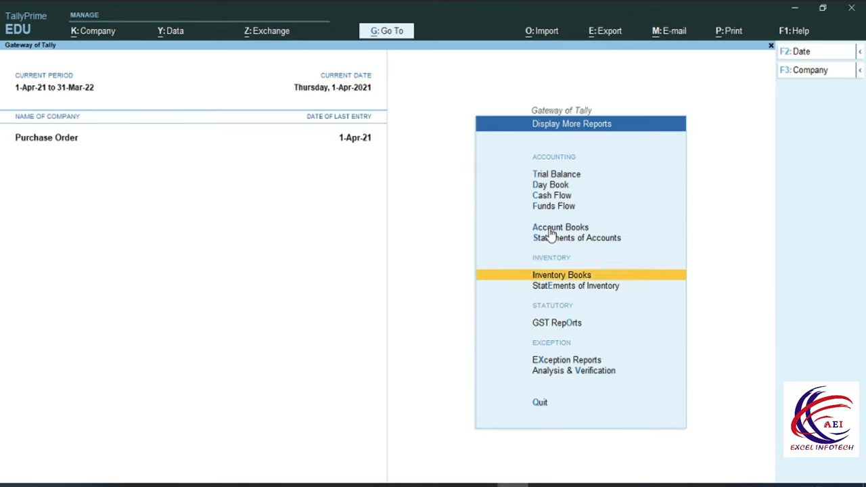
key("Return")
key("Down")
key("Down")
key("Down")
key("Down")
key("Down")
key("Down")
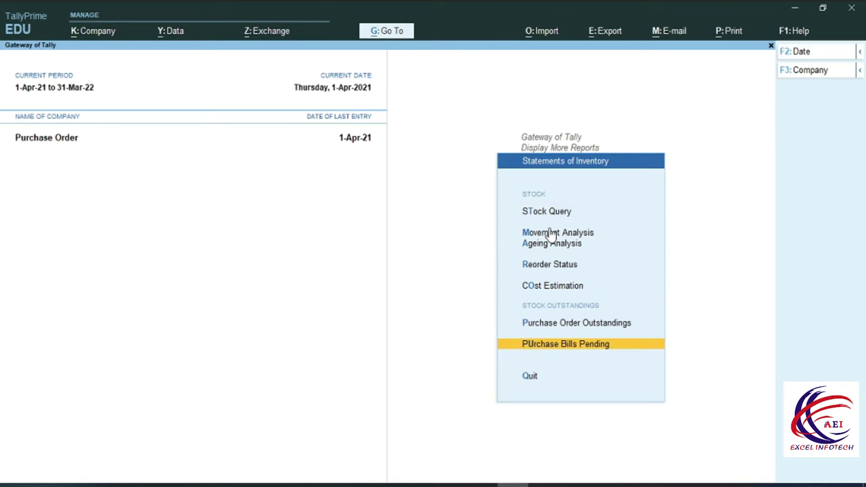
key("Return")
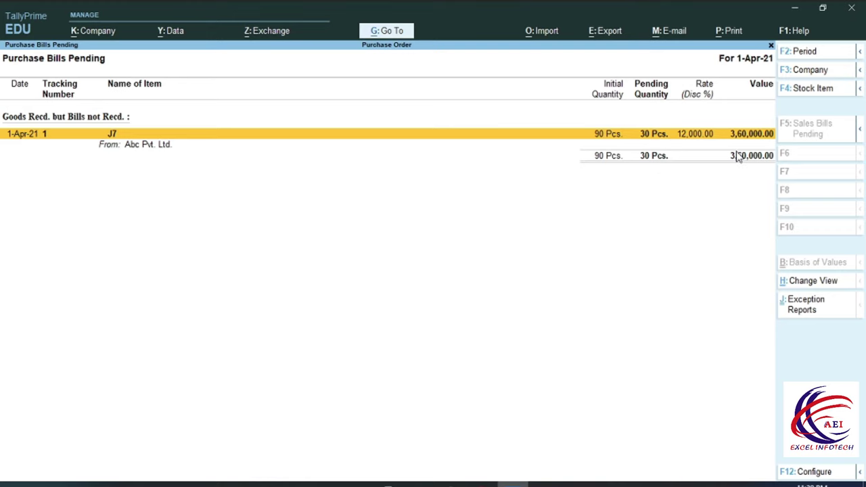
key("Escape")
key("Up")
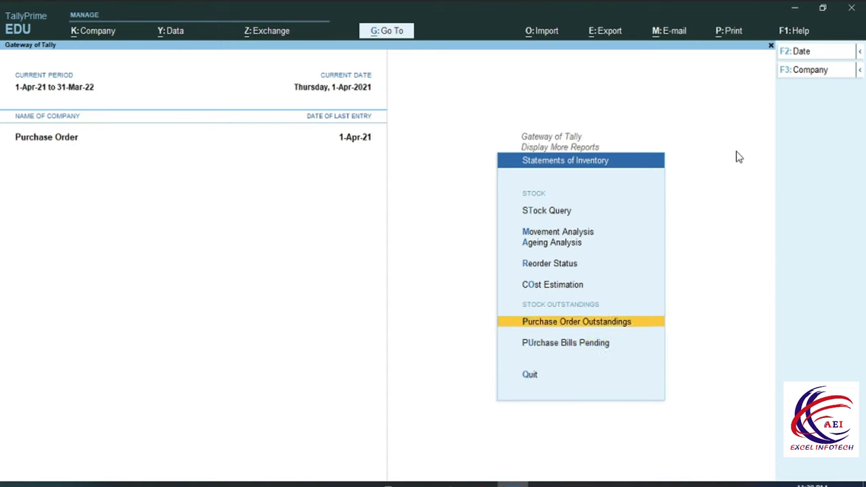
key("Return")
Review all outstanding purchase orders: ABC-1 has 10 Pcs of J7 pending, worth 1,20,000.00
key("Down")
key("Down")
key("Down")
key("Down")
key("Down")
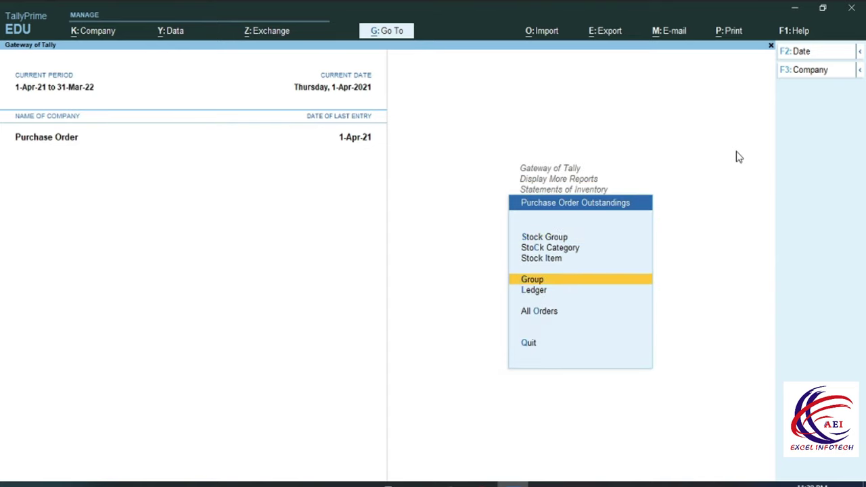
key("Return")
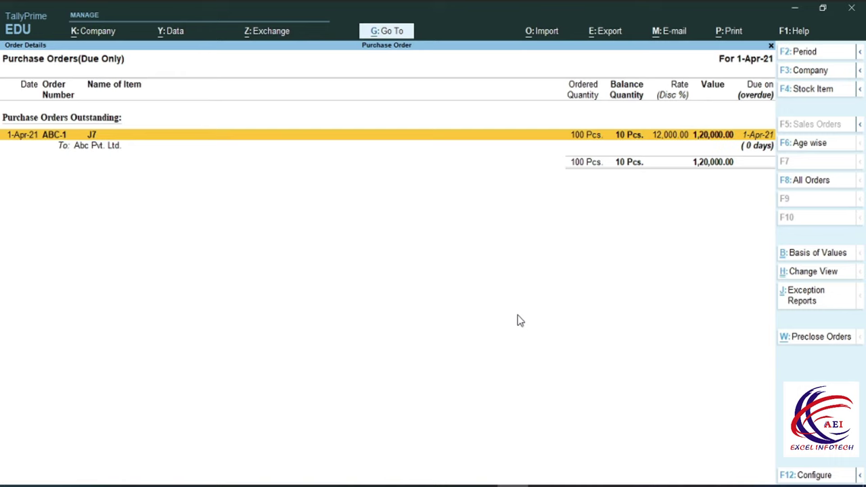
key("Escape")
key("Escape")
key("Escape")
key("Up")
key("Up")
key("Up")
key("Down")
key("Down")
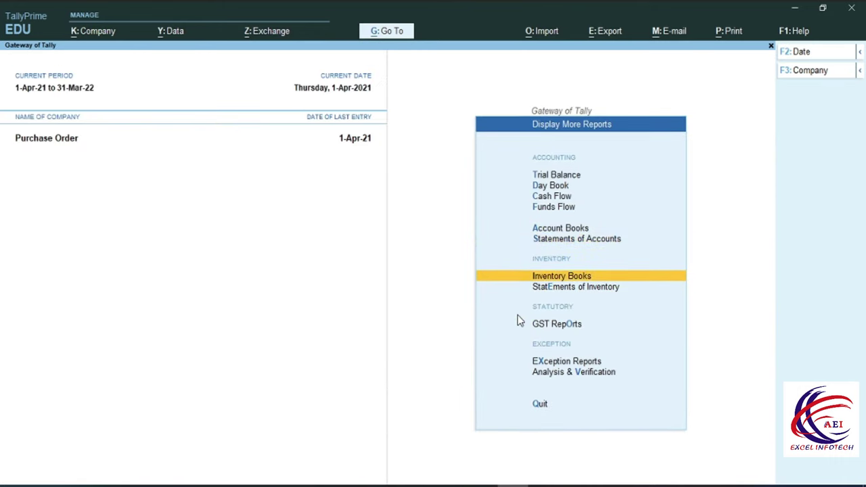
key("Escape")
key("Up")
key("Up")
key("Up")
key("Up")
key("Up")
key("Up")
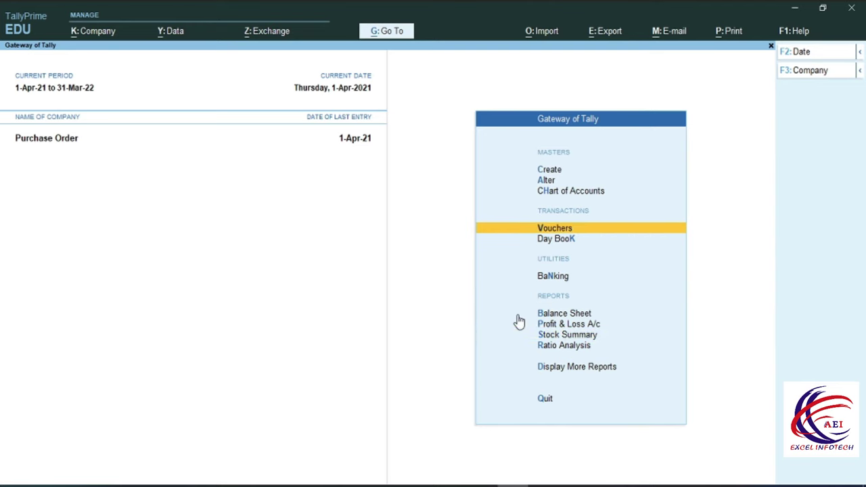
Start a Receipt Note with reference 1010 from Abc Pvt. Ltd., linked to order ABC-1, under the Purchase ledger
key("Return")
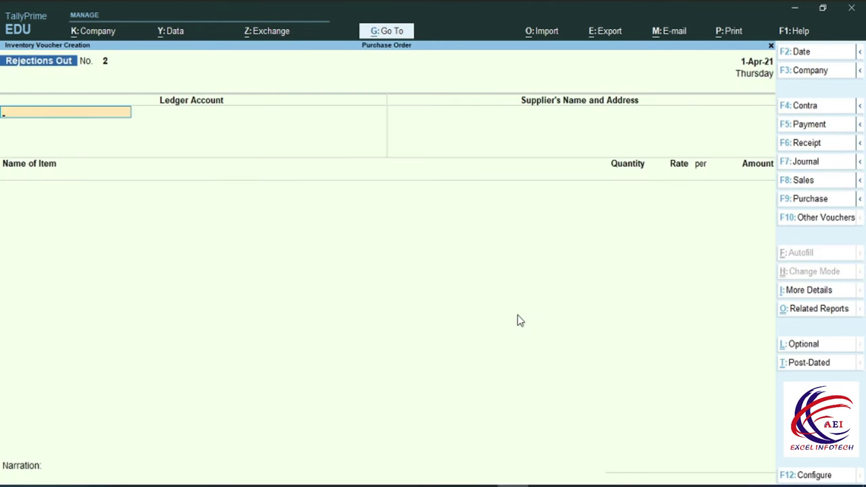
key("alt+F9")
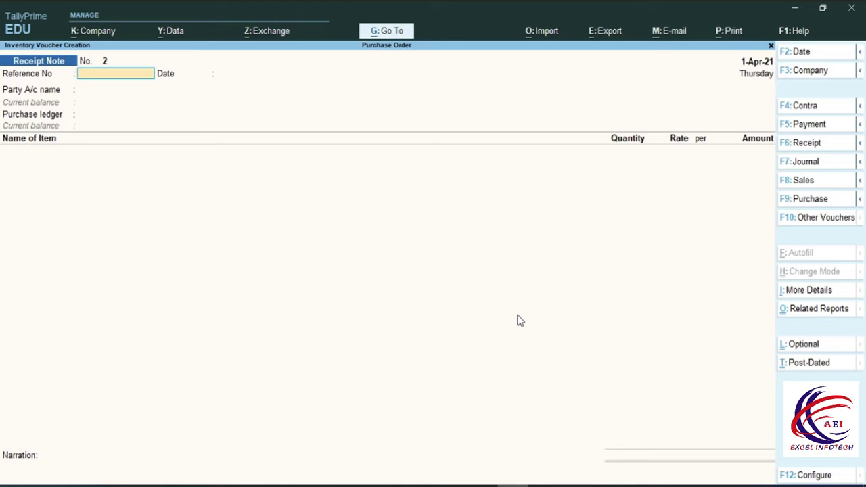
type("1010")
key("Return")
key("Return")
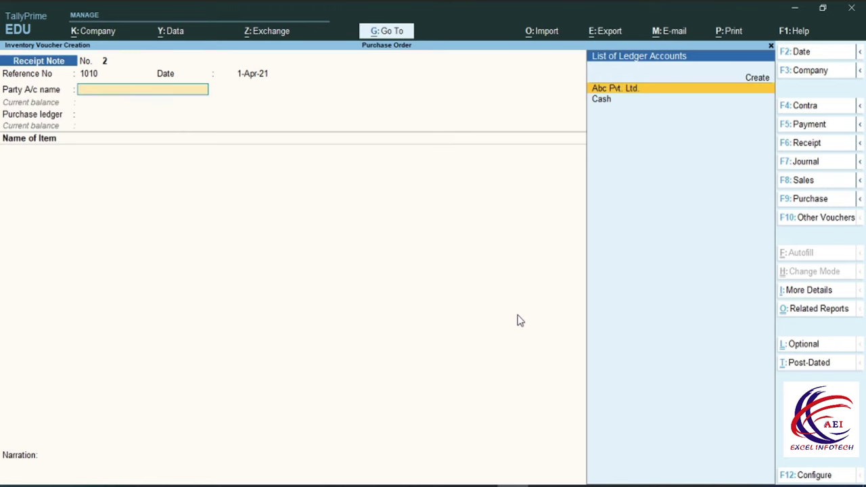
key("Return")
key("Down")
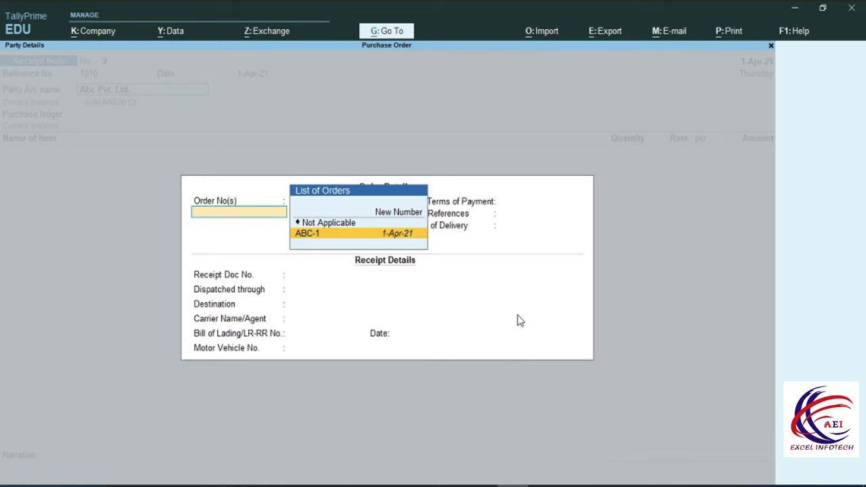
key("Return")
key("Return")
key("Return")
key("Return")
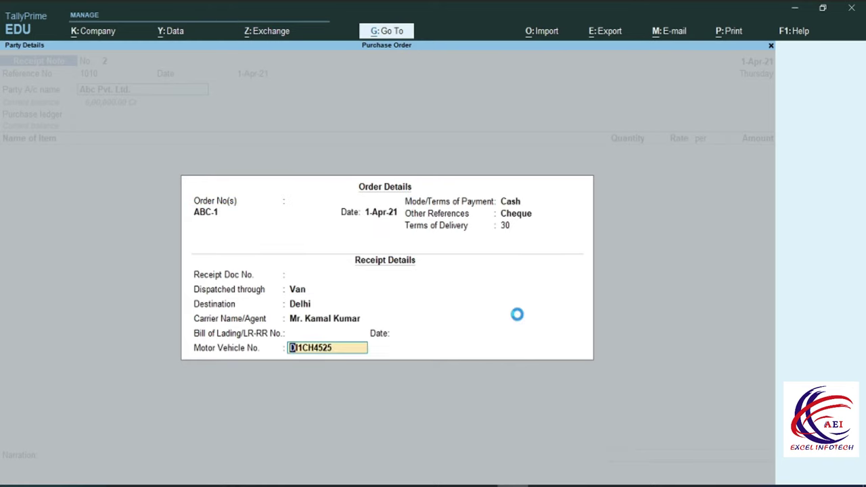
key("Return")
key("Return")
key("Return")
key("Return")
key("Return")
key("Return")
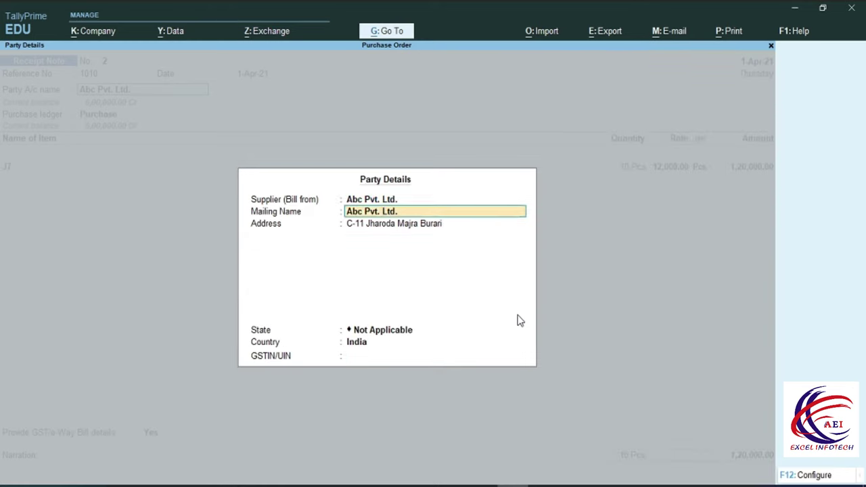
key("Return")
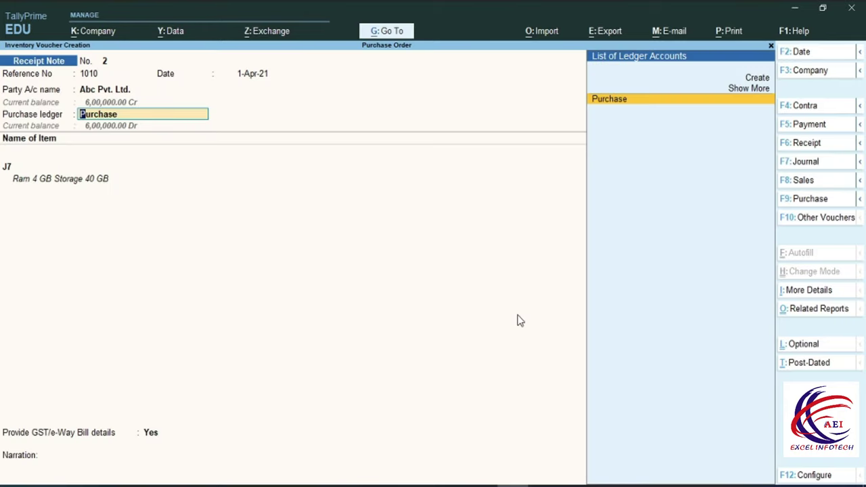
key("Return")
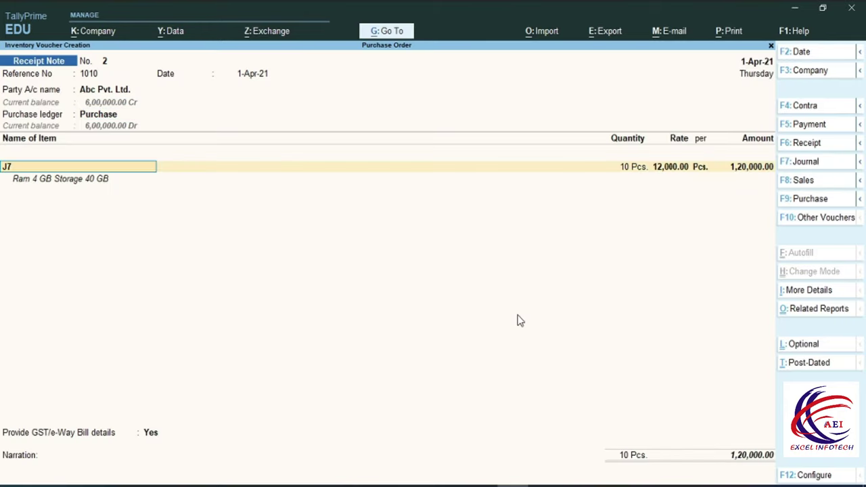
key("Return")
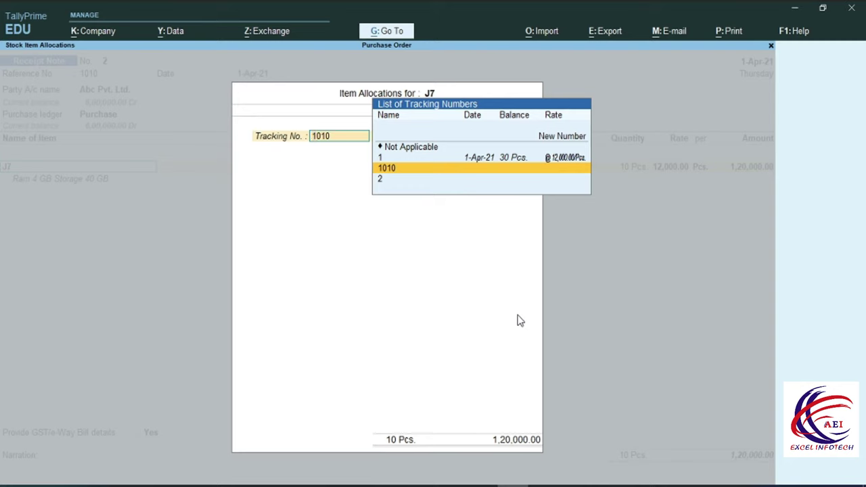
Allocate 10 Pcs of J7 to tracking no. 2 against ABC-1, set GST details to No, and save
key("Down")
key("Up")
key("Up")
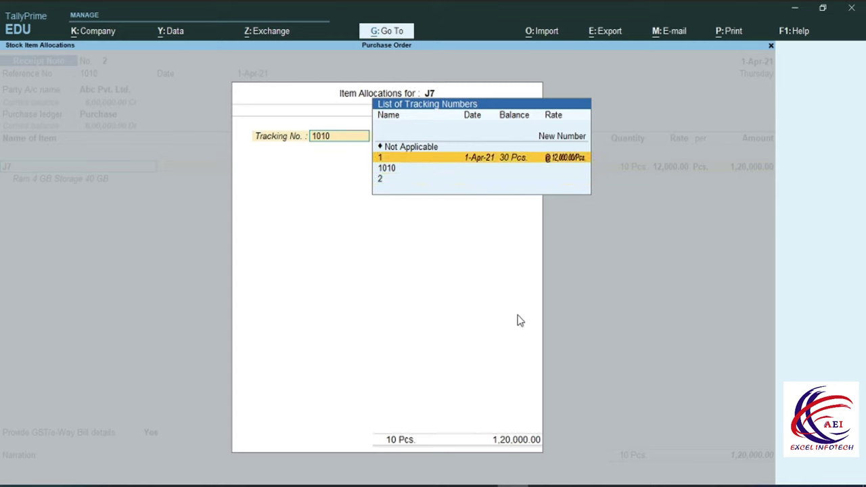
key("Down")
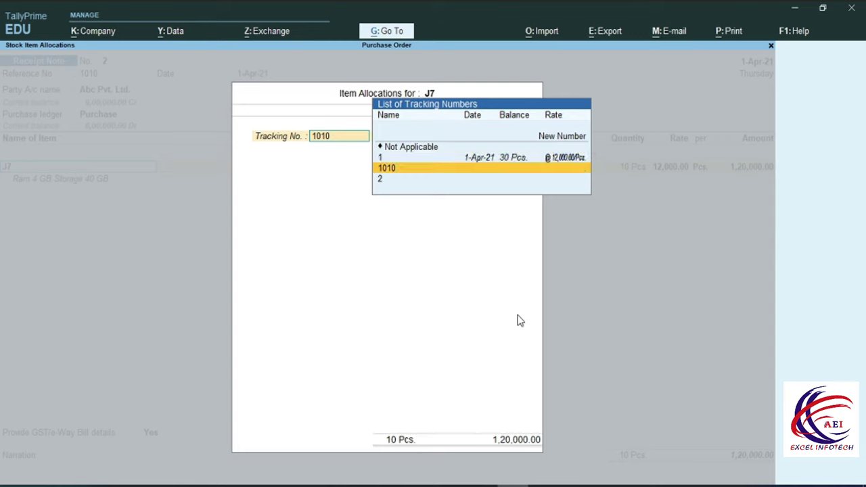
key("Down")
key("Return")
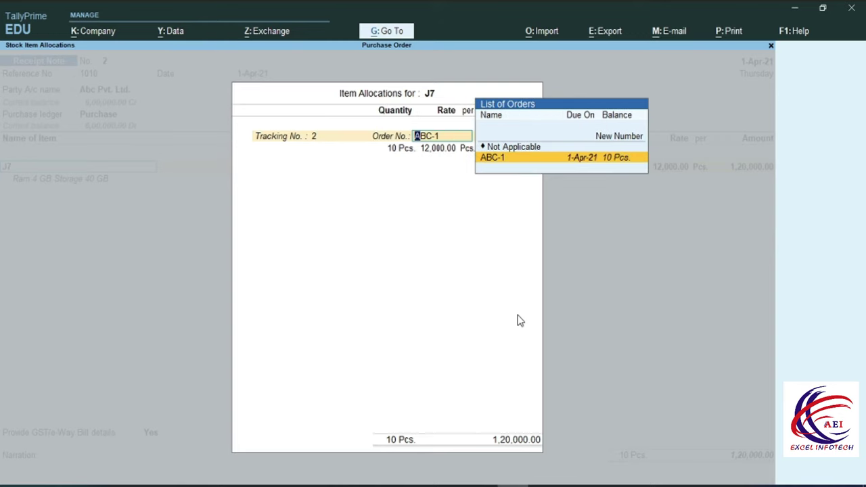
key("Return")
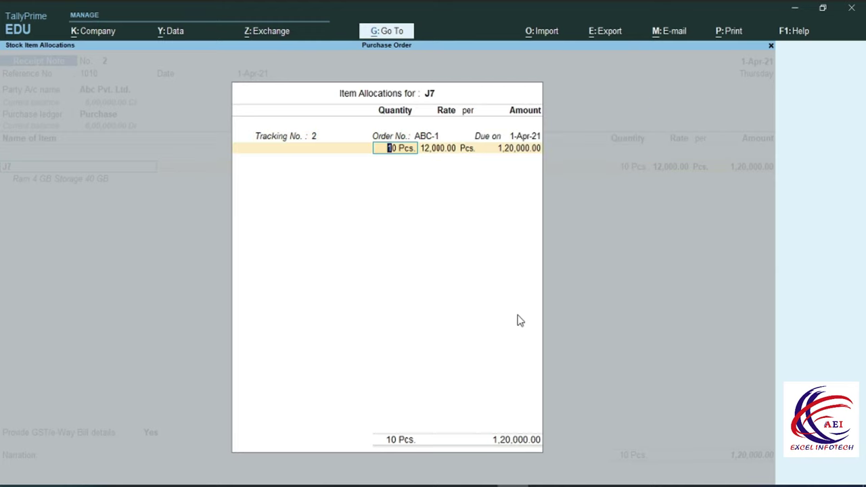
key("Return")
key("Return")
key("Return")
key("Return")
key("Return")
key("Return")
key("Return")
key("Return")
key("Return")
key("Return")
key("Escape")
key("Up")
key("Return")
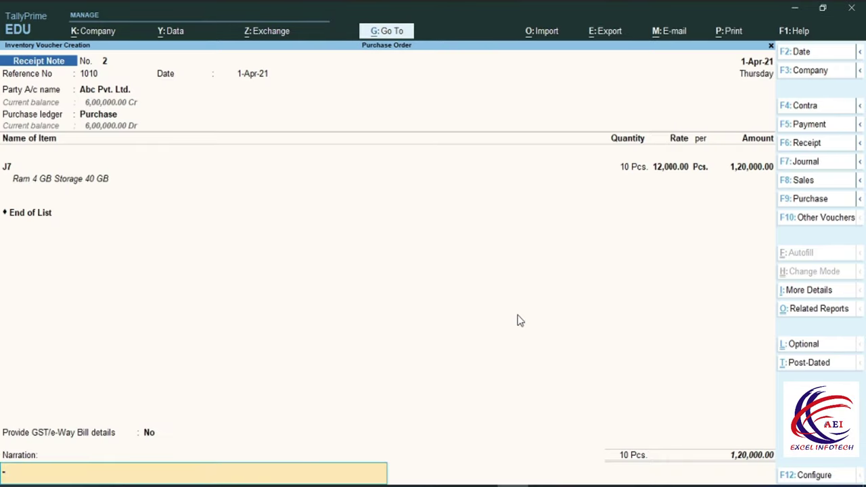
key("Return")
key("Return")
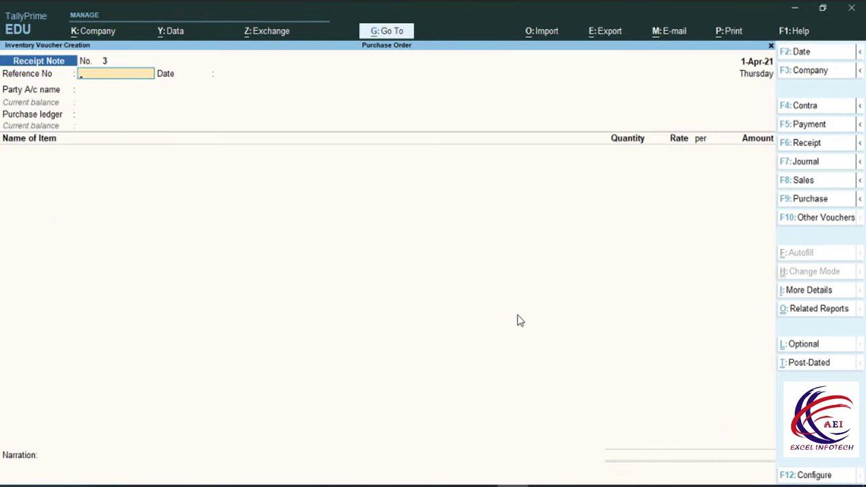
key("Escape")
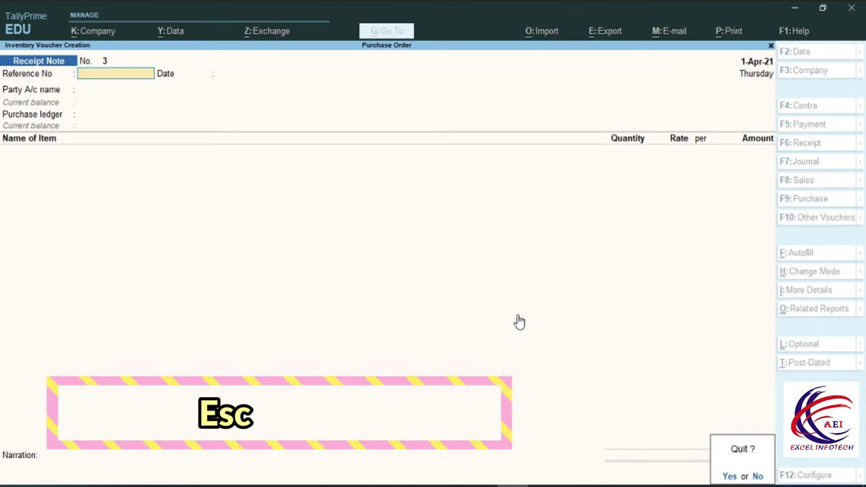
Check Sundry Creditors in the detailed Balance Sheet: Purchase Bills to Come 4,80,000.00, totalling 10,80,000.00
key("Escape")
key("Down")
key("Down")
key("Down")
key("Down")
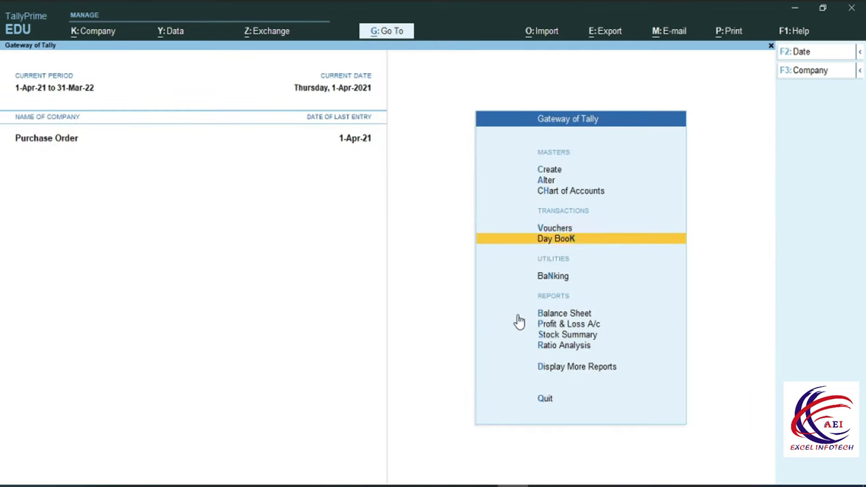
key("Up")
key("Return")
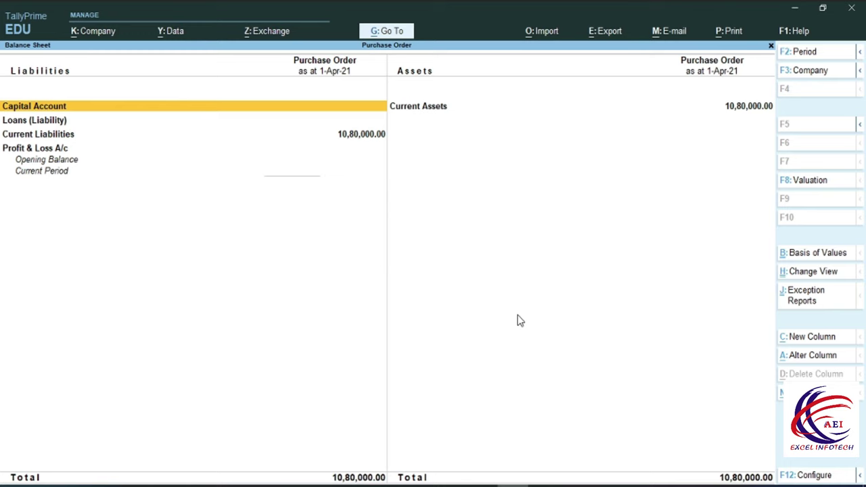
key("Down")
key("Down")
key("alt+F1")
key("Down")
key("Return")
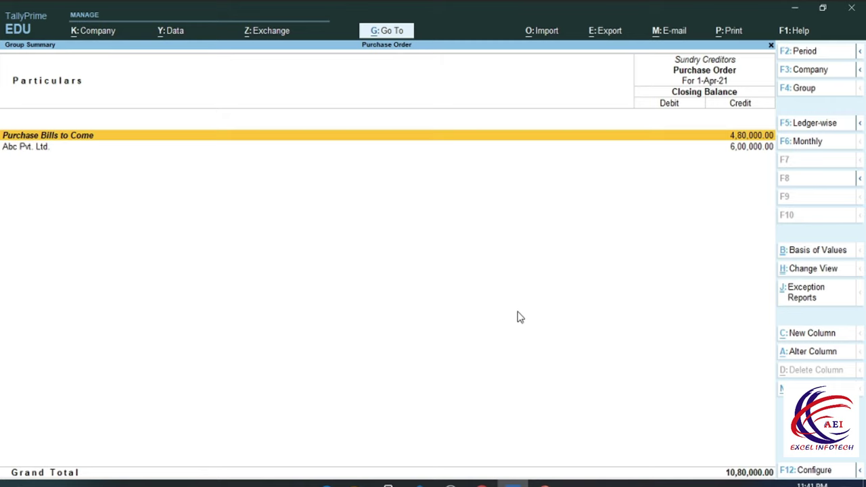
Start a Purchase voucher with supplier invoice number 1010
key("Escape")
key("Escape")
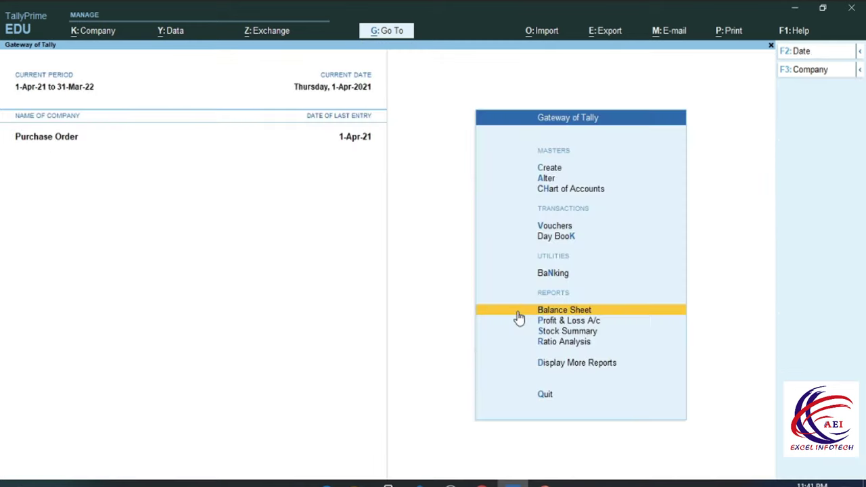
key("Up")
key("Up")
key("Up")
key("Return")
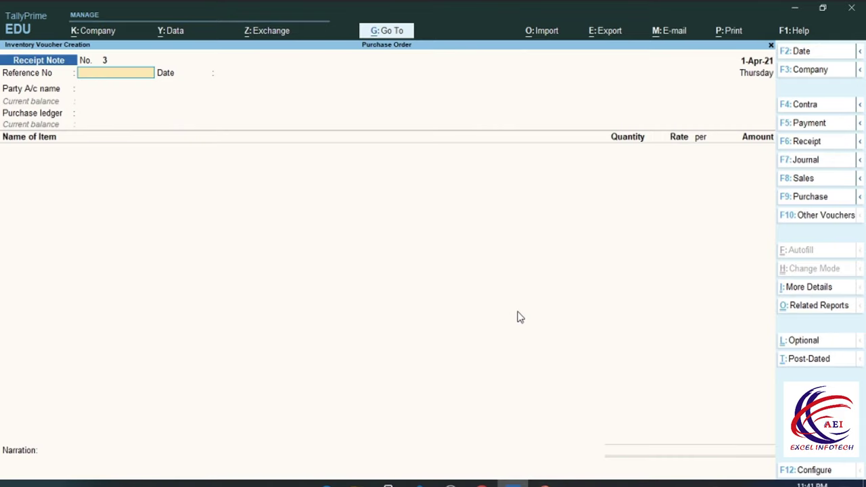
key("F9")
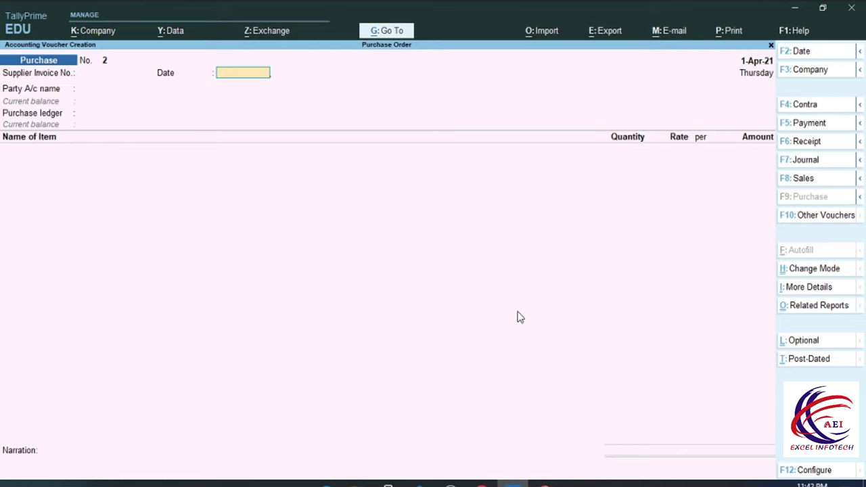
key("BackSpace")
type("010")
key("Return")
key("Return")
key("Return")
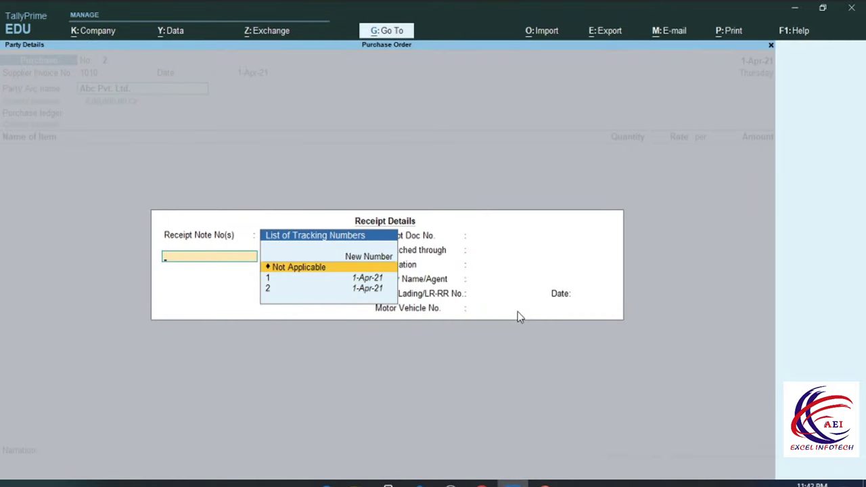
Link receipt note 1 and allocate 30 Pcs of J7 to tracking 1 and order ABC-1
key("Down")
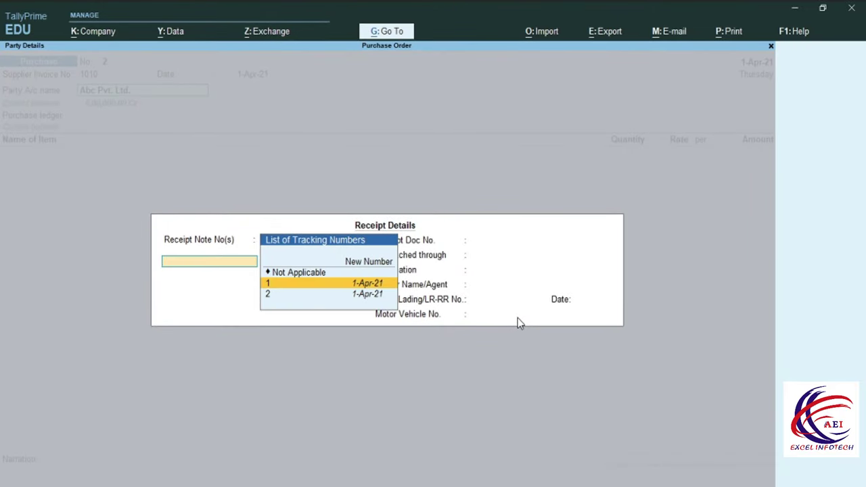
key("Return")
key("Return")
key("Return")
key("Return")
key("Return")
key("Return")
key("Return")
key("Return")
key("Return")
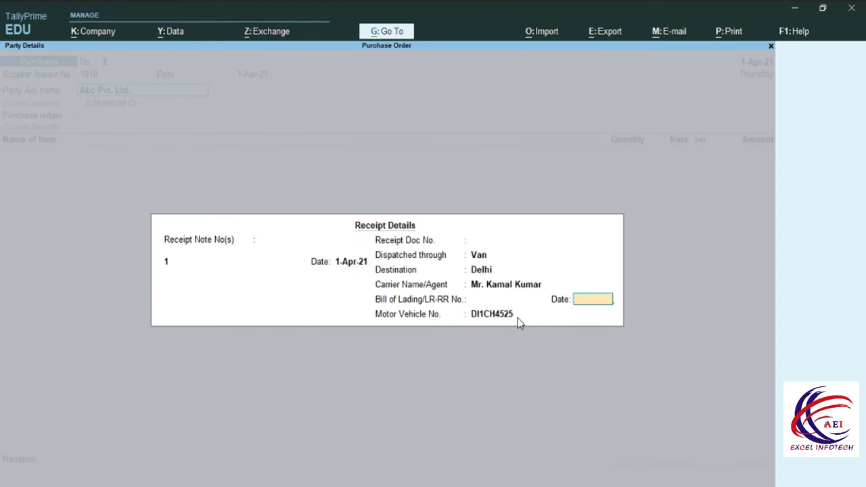
key("Return")
key("Return")
key("Return")
key("Return")
key("Return")
key("Return")
key("Return")
key("Return")
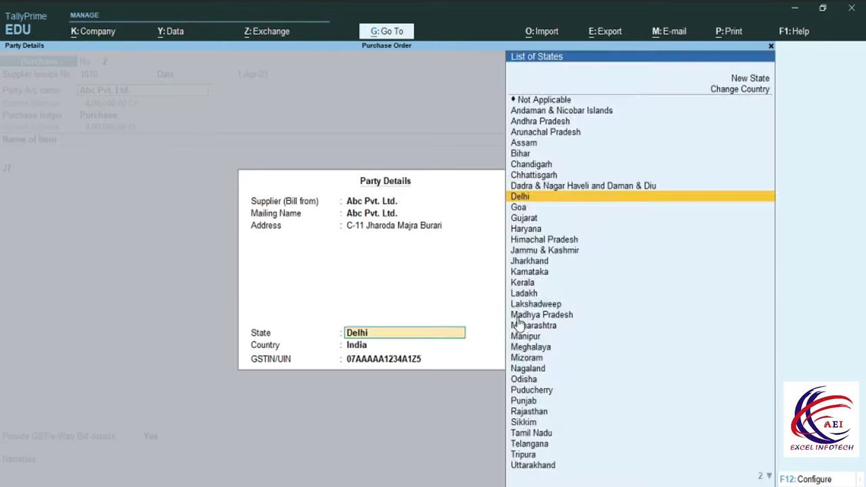
key("Return")
key("Return")
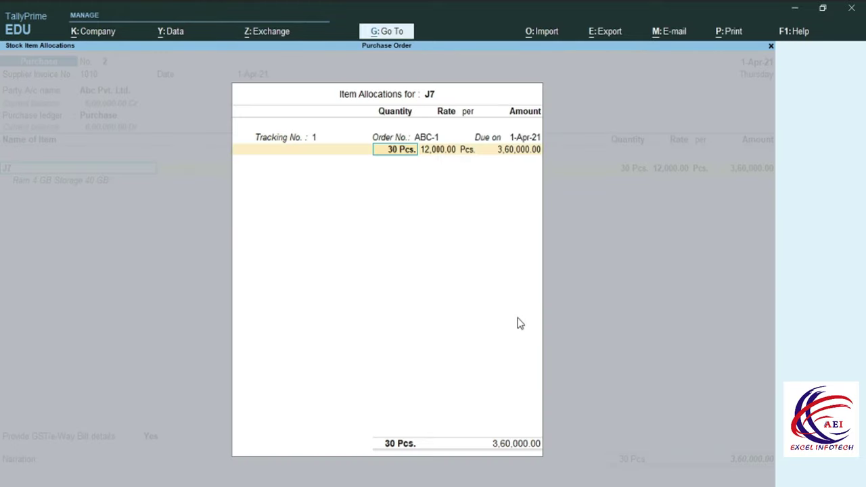
key("Return")
key("Return")
key("Return")
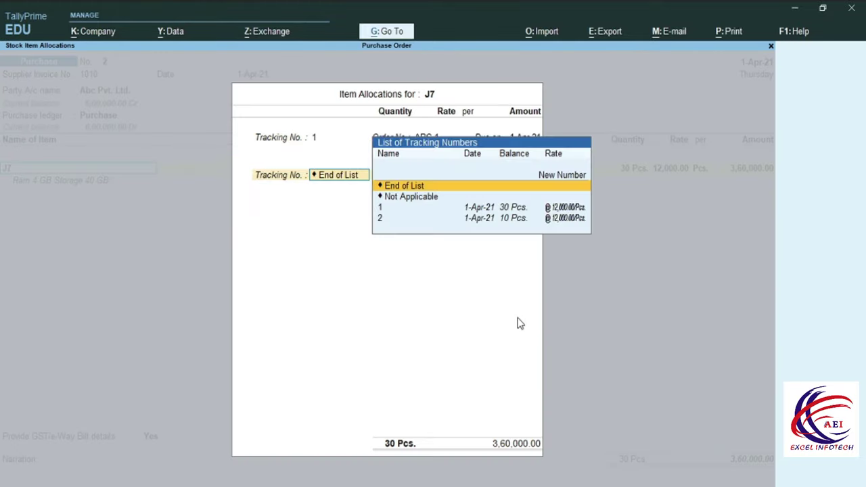
key("Return")
key("Return")
Skip the GST details and save Purchase voucher 2 for 3,60,000
key("Return")
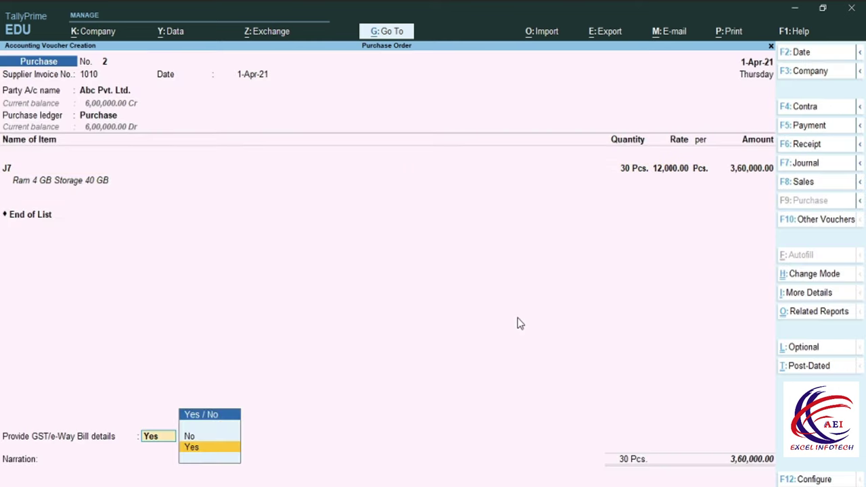
key("Return")
key("Escape")
key("Up")
key("Return")
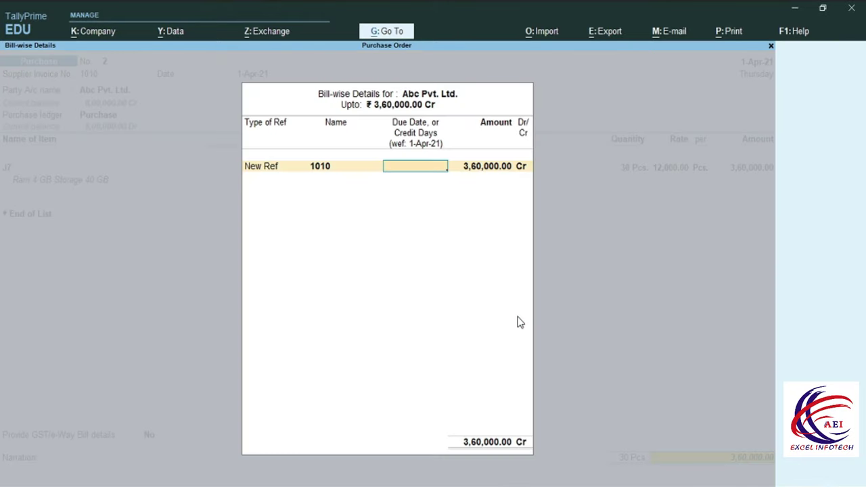
key("Return")
key("Return")
key("Return")
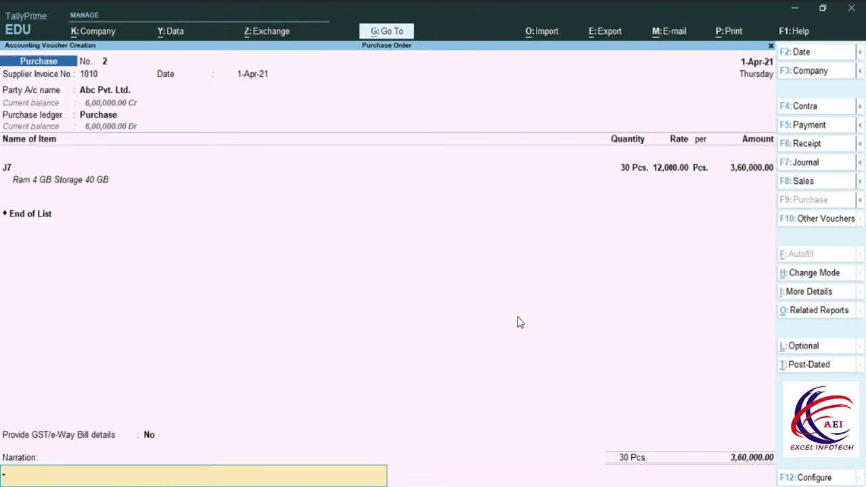
key("Return")
key("Return")
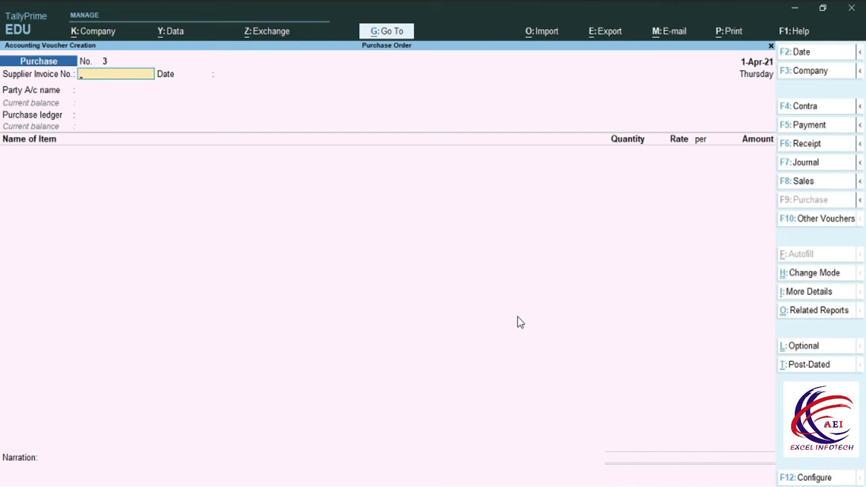
key("Escape")
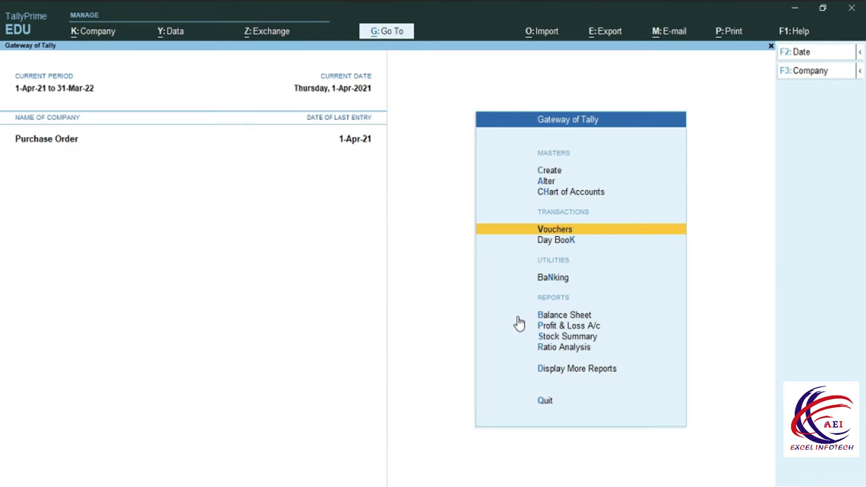
Open the Balance Sheet and drill into Sundry Creditors, totalling 10,80,000
left_click(517, 316)
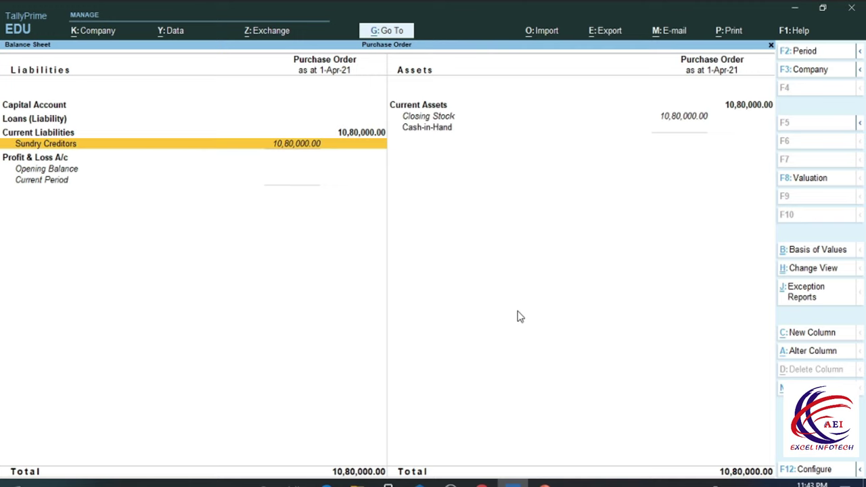
key("Return")
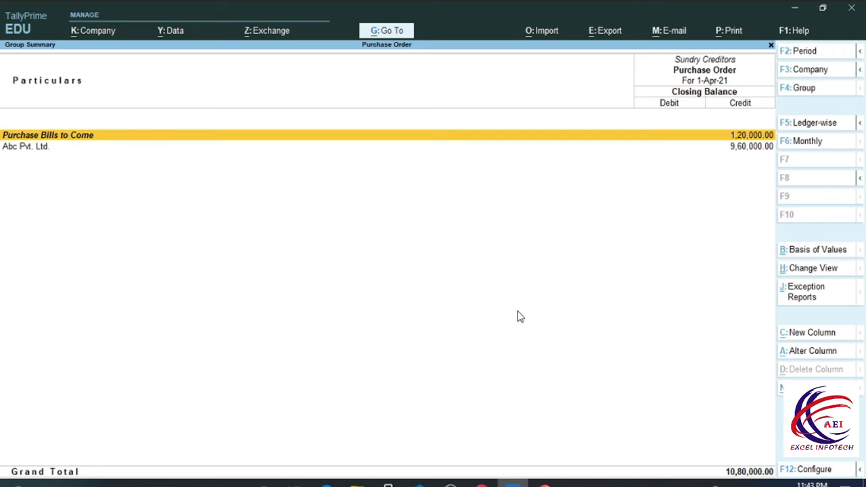
Start a new purchase voucher and enter supplier invoice number 1010
key("Escape")
key("Escape")
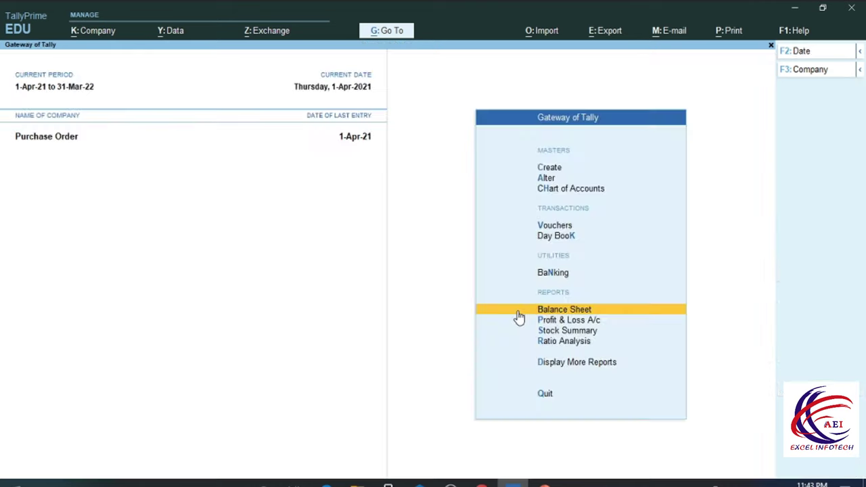
key("Up")
key("Up")
key("Up")
key("Return")
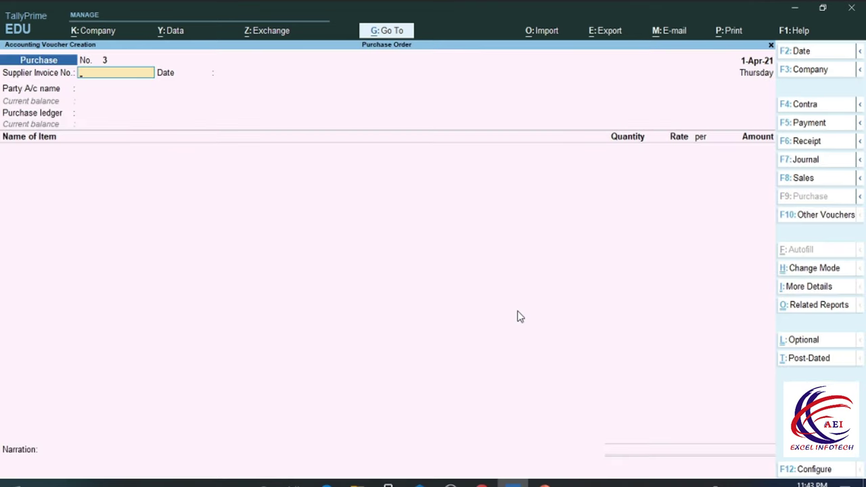
key("Return")
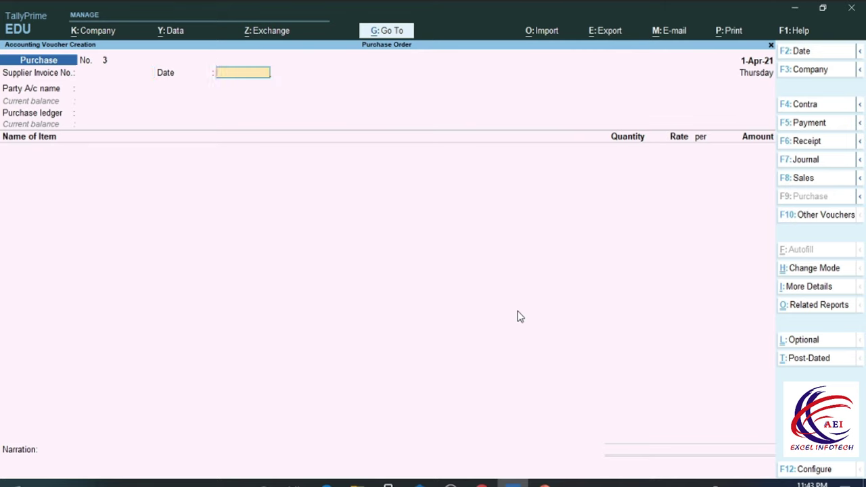
key("BackSpace")
type("1010")
key("Return")
key("Return")
key("Return")
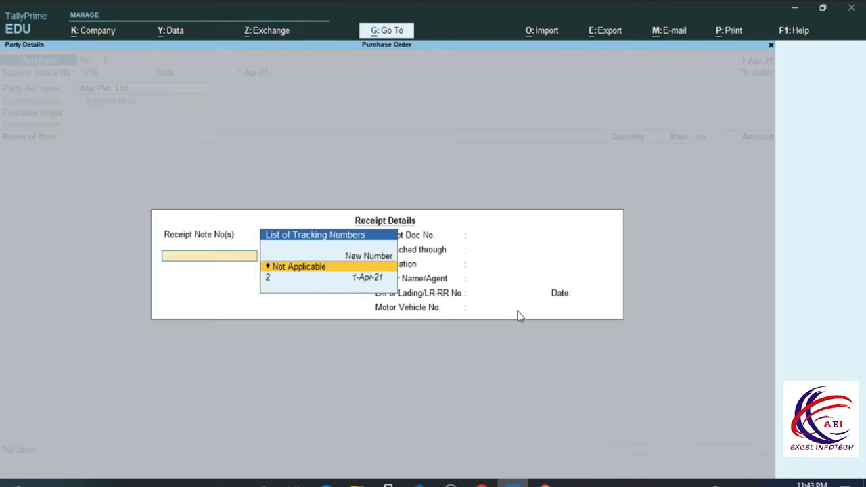
Link Abc Pvt. Ltd.'s purchase to tracking no. 2 and save 10 Pcs of J7 as a new bill reference
key("Down")
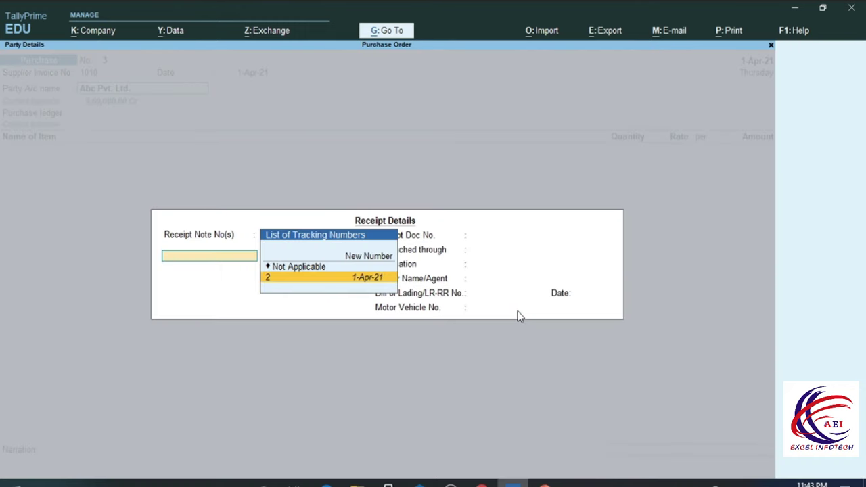
key("Return")
key("Return")
key("Return")
key("Return")
key("Return")
key("Return")
key("Return")
key("Return")
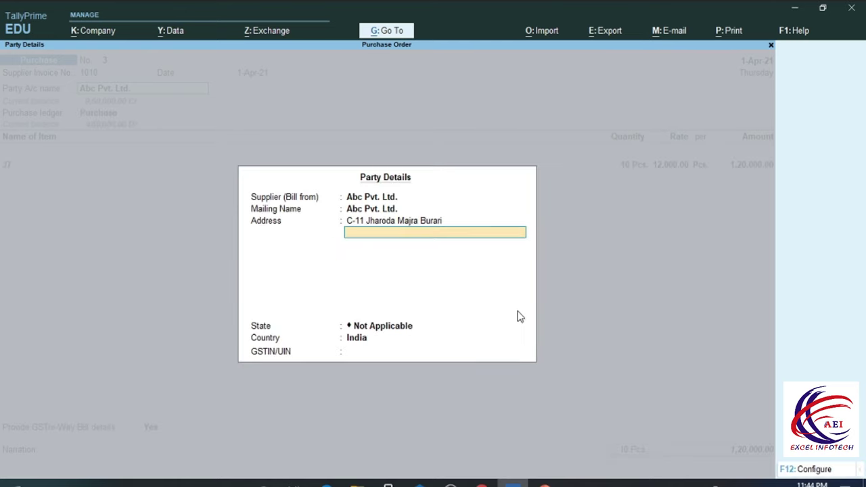
key("Return")
key("Return")
key("Return")
key("Return")
key("Return")
key("Return")
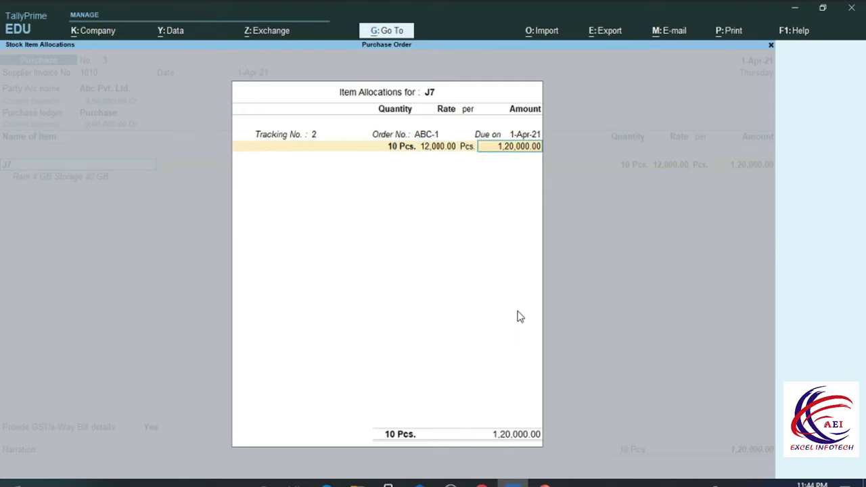
key("Return")
key("Return")
key("Return")
key("Return")
key("Return")
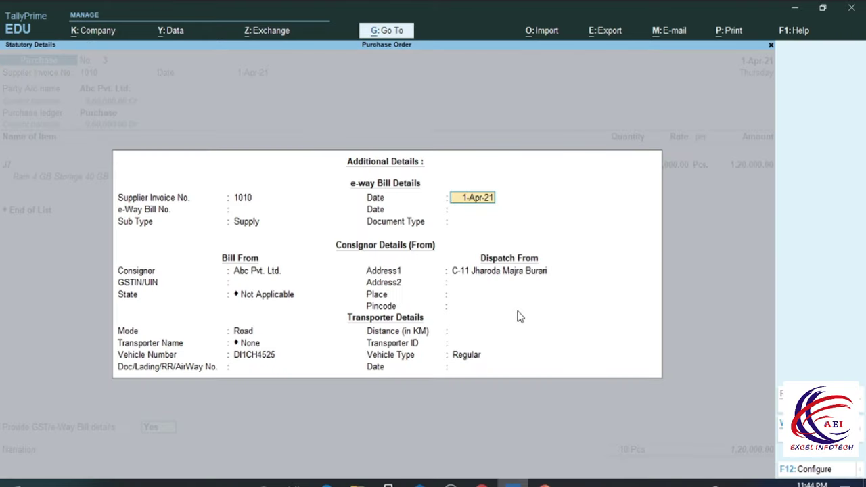
key("Return")
key("Return")
key("Return")
key("Return")
key("Return")
key("Return")
key("Return")
key("Return")
key("Return")
key("Return")
key("Return")
key("Return")
key("Return")
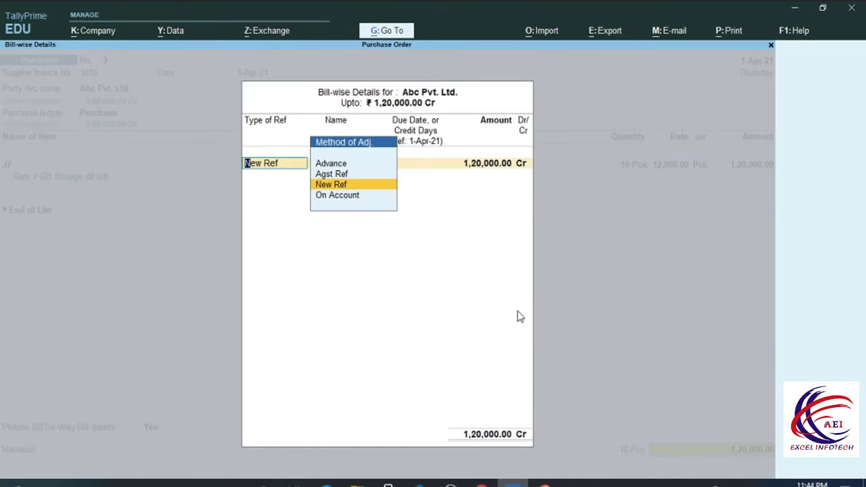
key("Return")
key("Return")
key("Return")
key("Return")
key("Return")
key("Return")
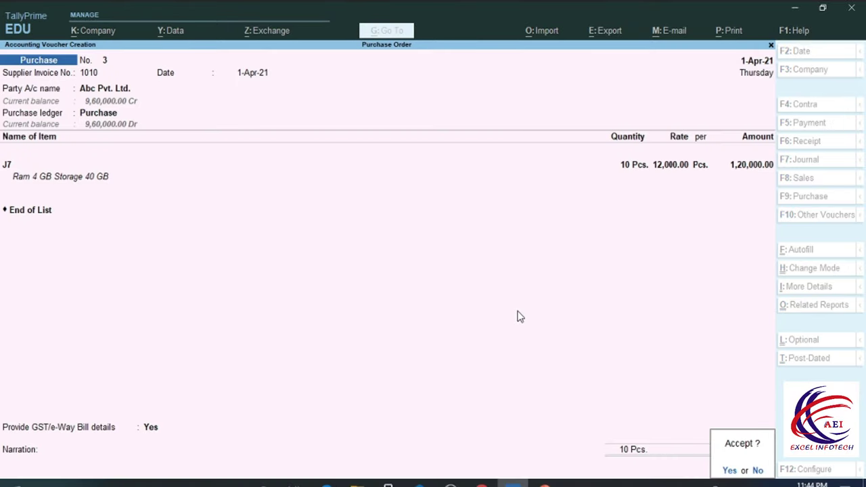
key("Return")
key("Escape")
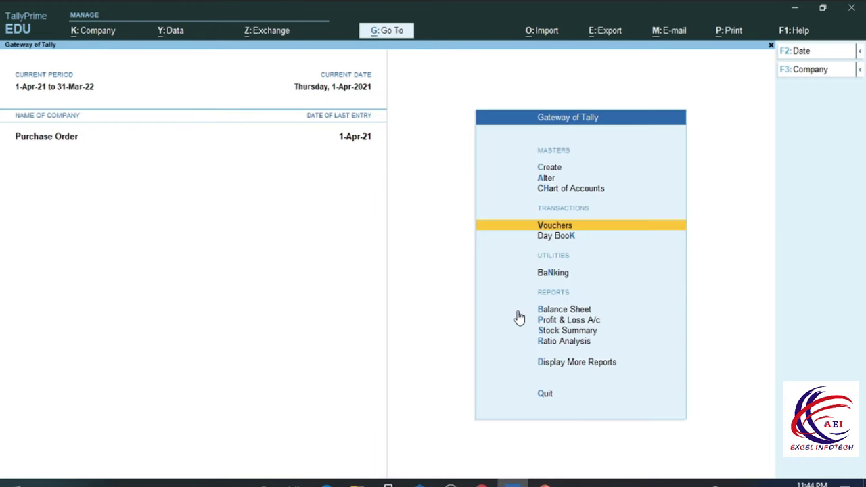
key("Down")
key("Down")
key("Down")
key("Down")
key("Down")
key("Down")
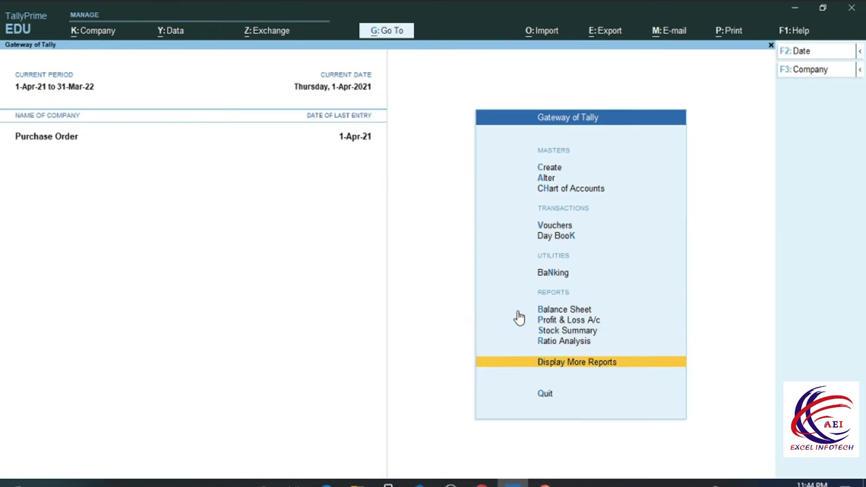
key("Return")
key("Down")
key("Down")
key("Down")
key("Down")
key("Down")
key("Down")
key("Down")
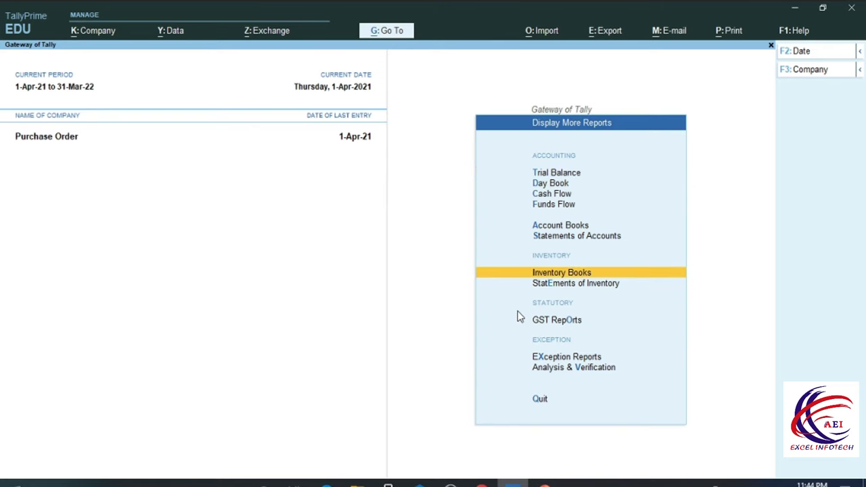
key("Return")
key("Down")
key("Up")
key("Up")
key("Up")
key("Up")
key("Down")
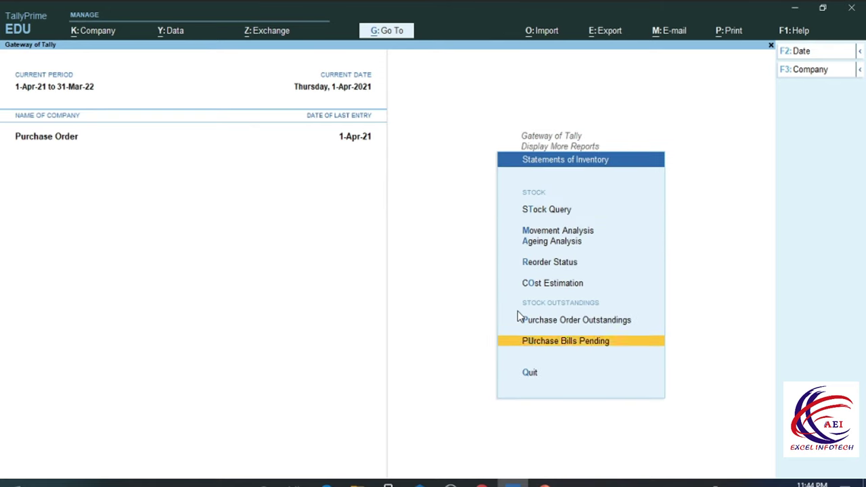
key("Return")
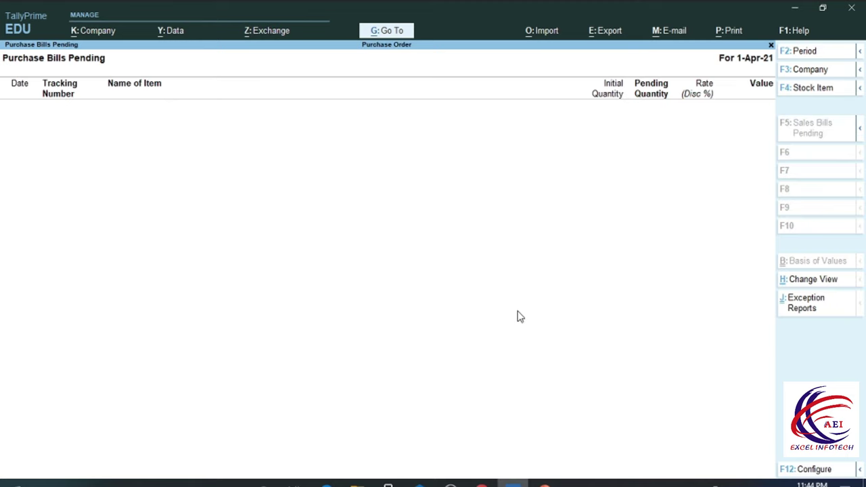
key("Escape")
key("Up")
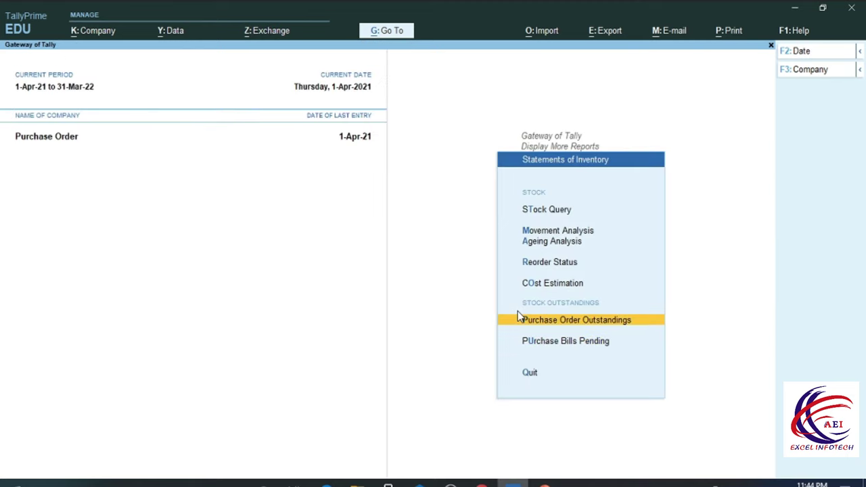
key("Return")
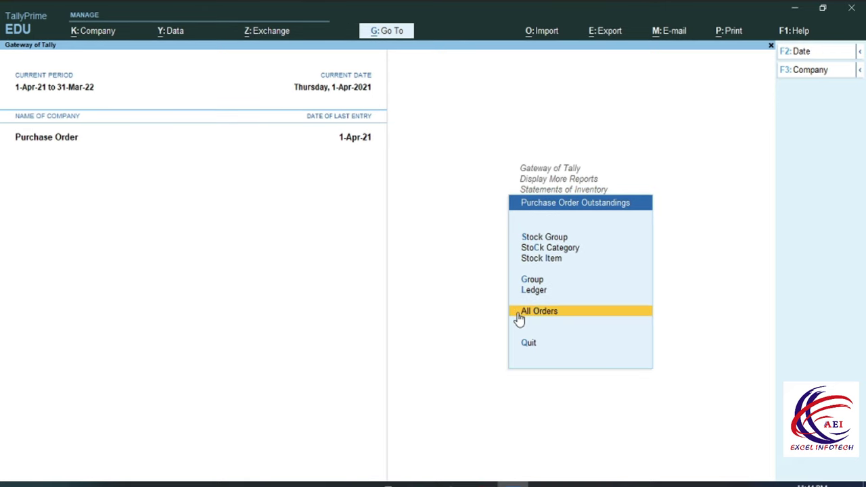
left_click(519, 313)
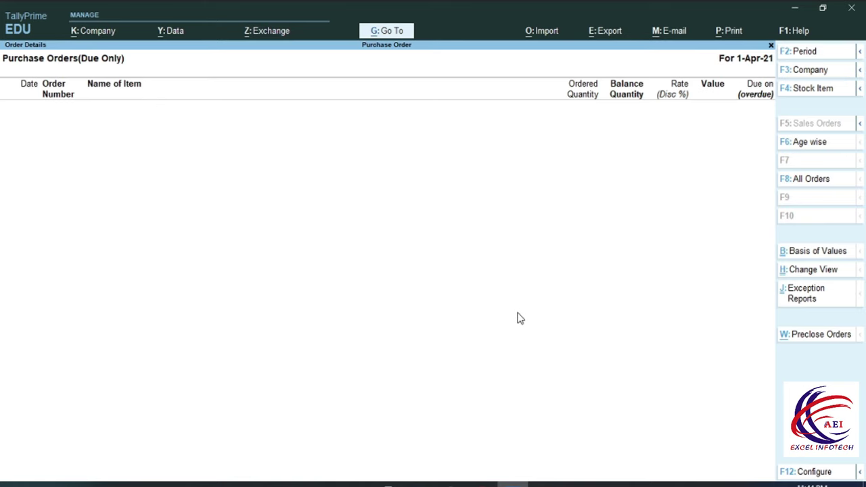
key("Escape")
key("Escape")
key("Escape")
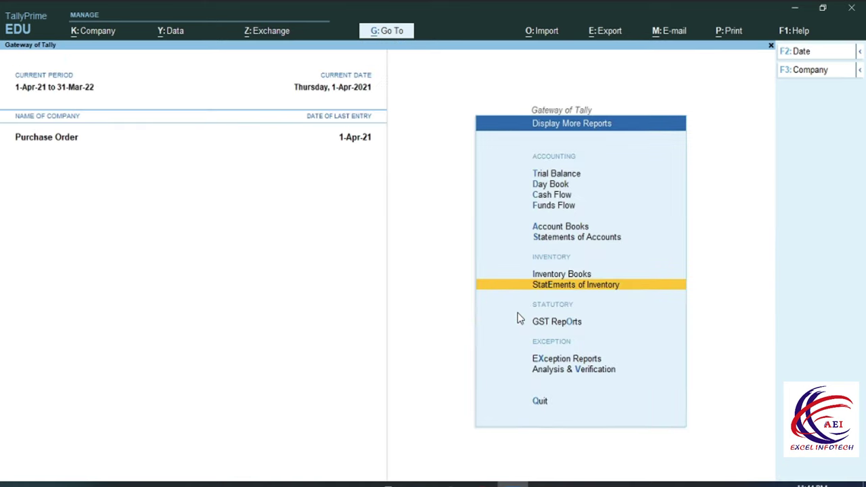
key("Escape")
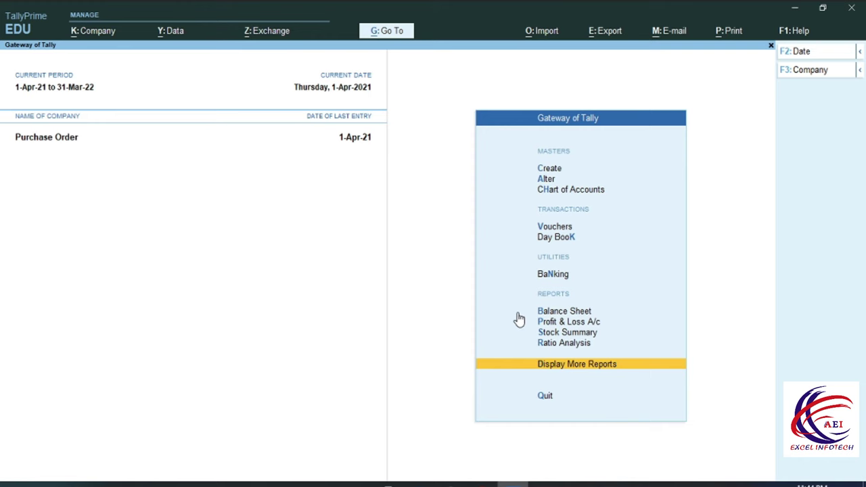
key("Up")
key("Up")
key("Return")
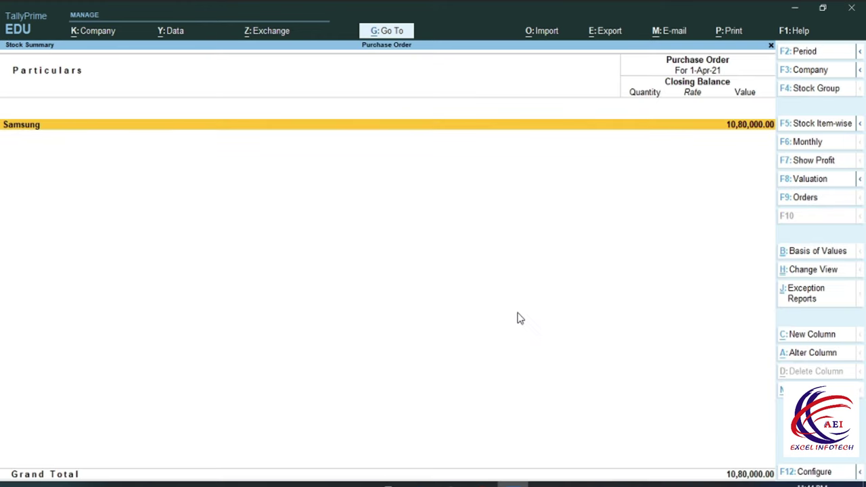
key("Return")
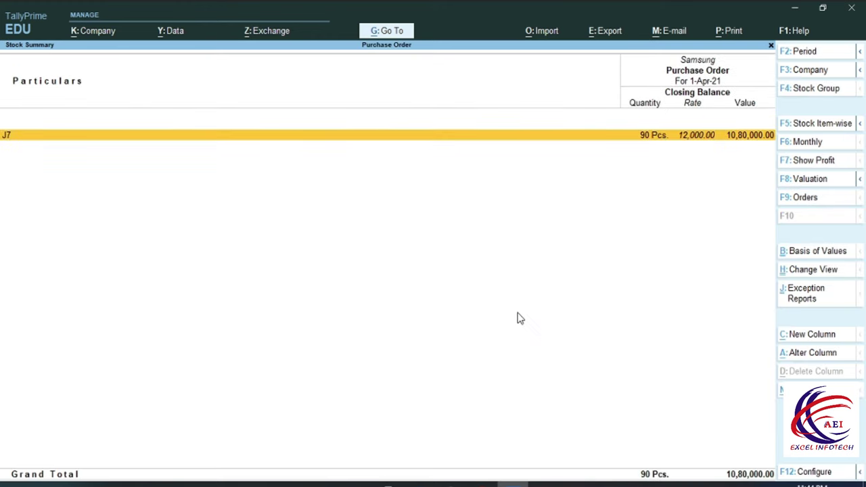
key("Return")
key("Return")
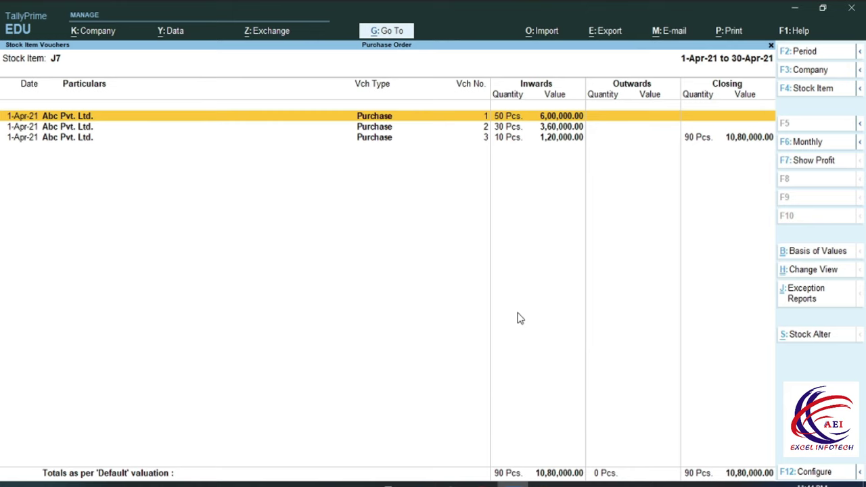
key("Escape")
key("Escape")
key("Escape")
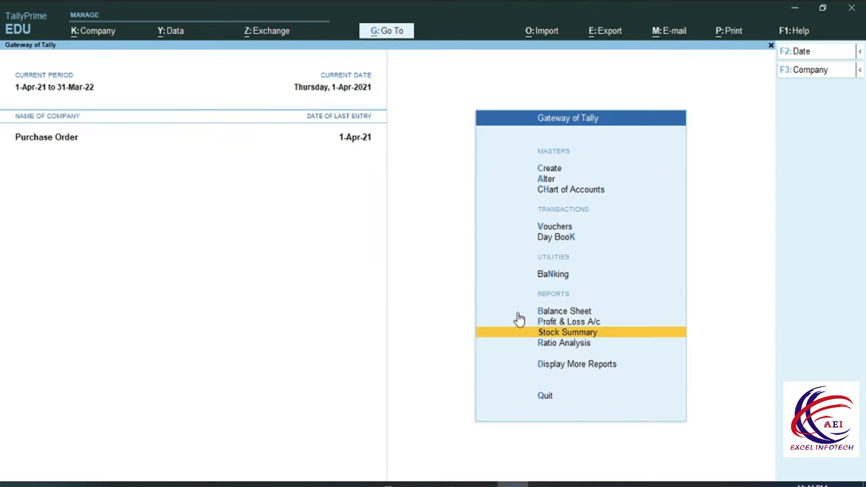
key("Escape")
key("Escape")
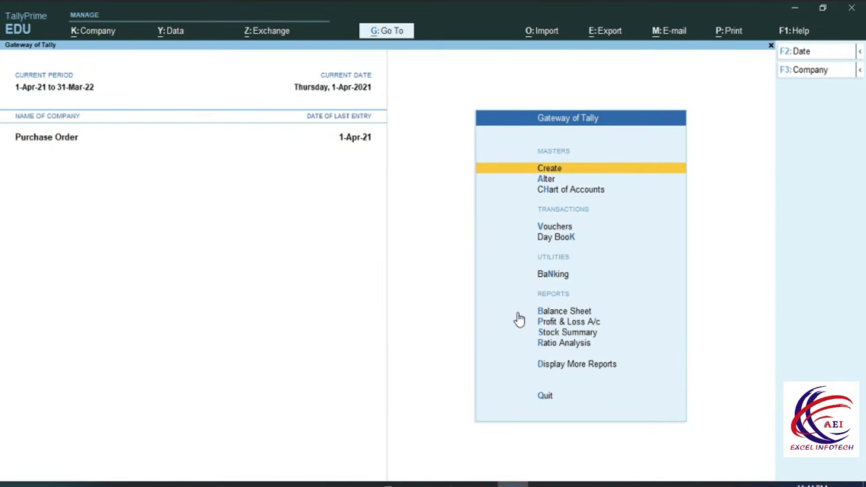
Start a Payment voucher from Cash to Abc Pvt. Ltd., then return to the Cash account field
key("Down")
key("Down")
key("Down")
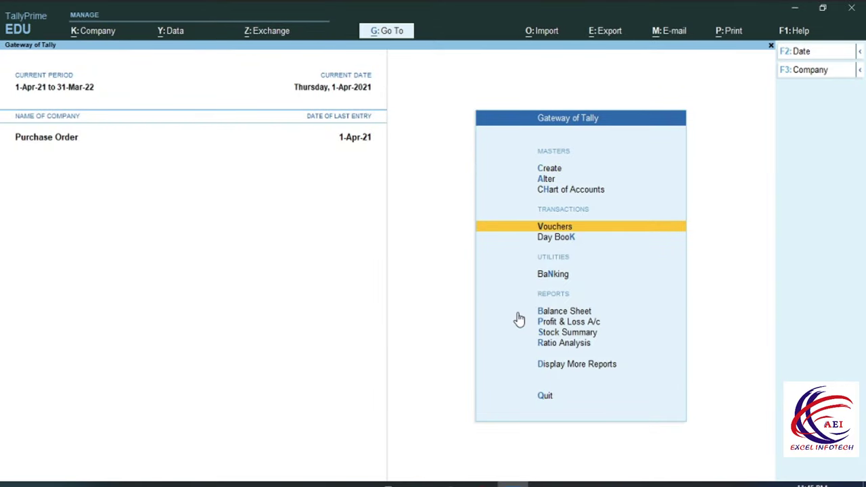
key("Return")
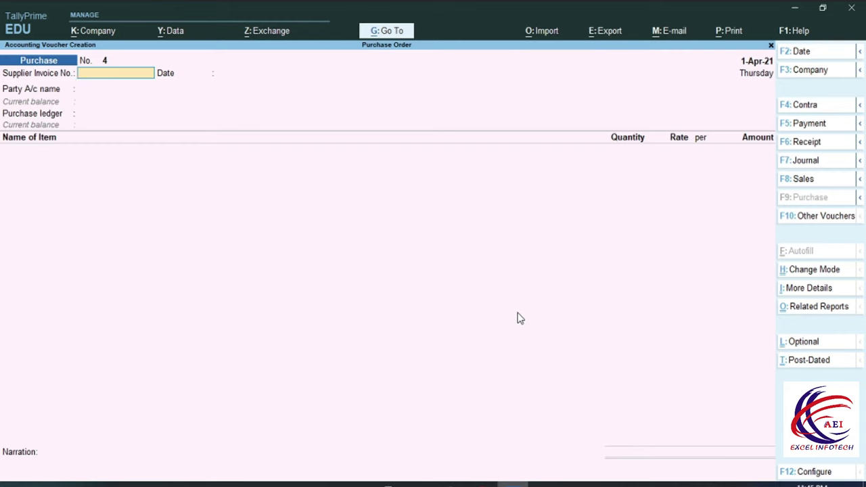
key("F5")
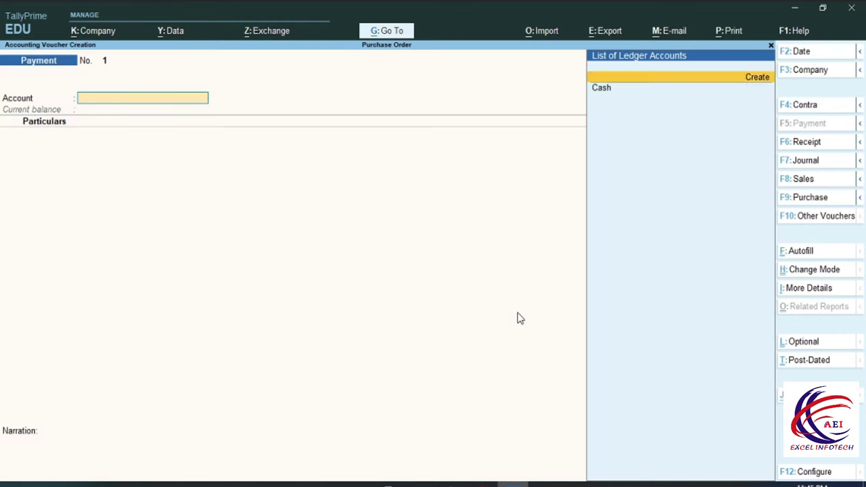
key("Return")
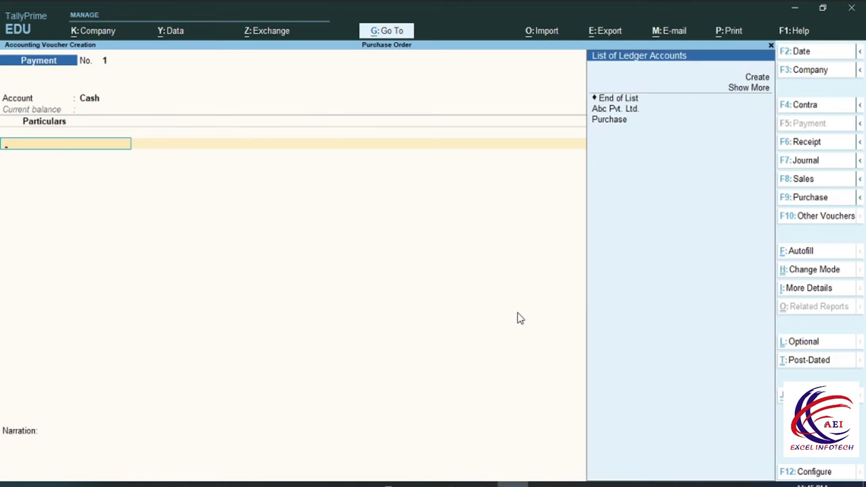
key("Return")
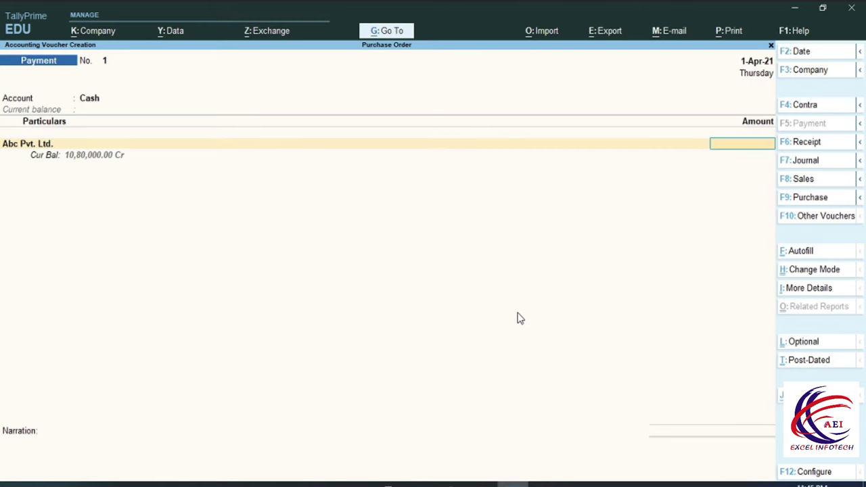
key("BackSpace")
key("BackSpace")
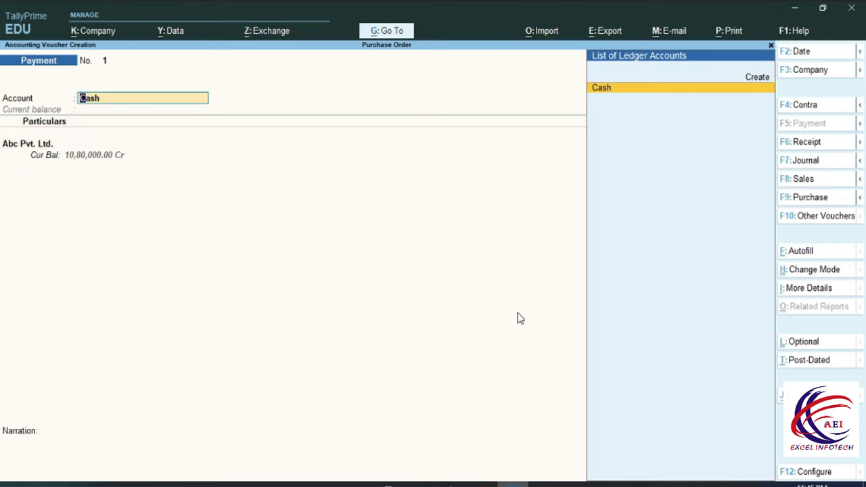
key("ctrl")
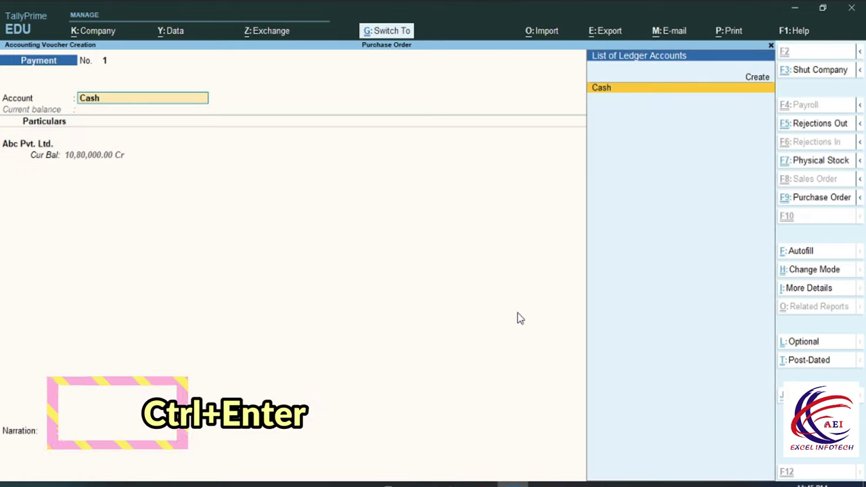
Give the Cash ledger an opening balance of 12,00,000 Dr
key("ctrl+Return")
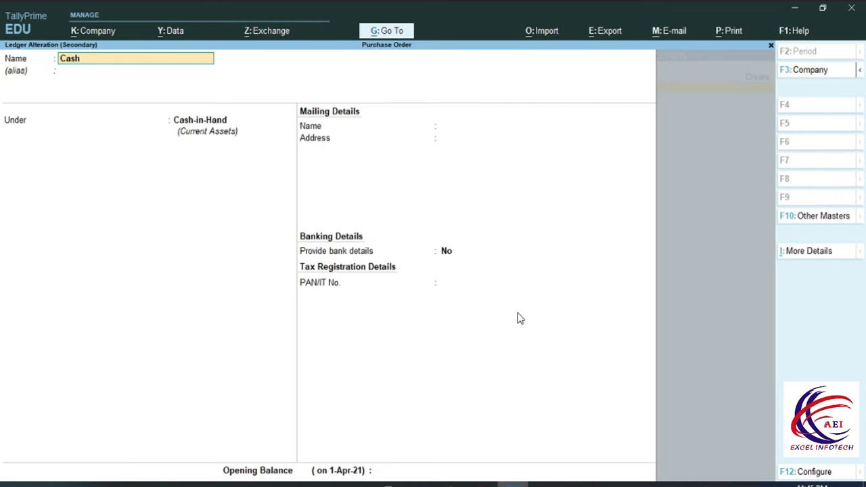
key("Return")
key("Return")
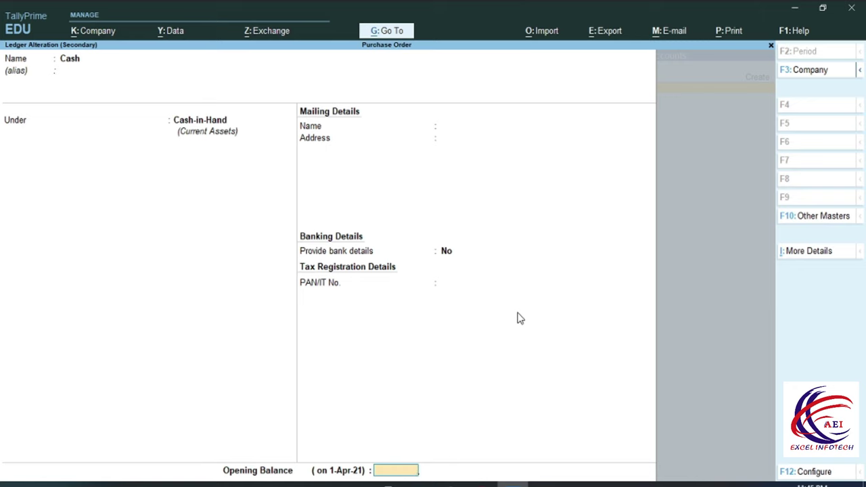
type("1200000")
key("Return")
key("Return")
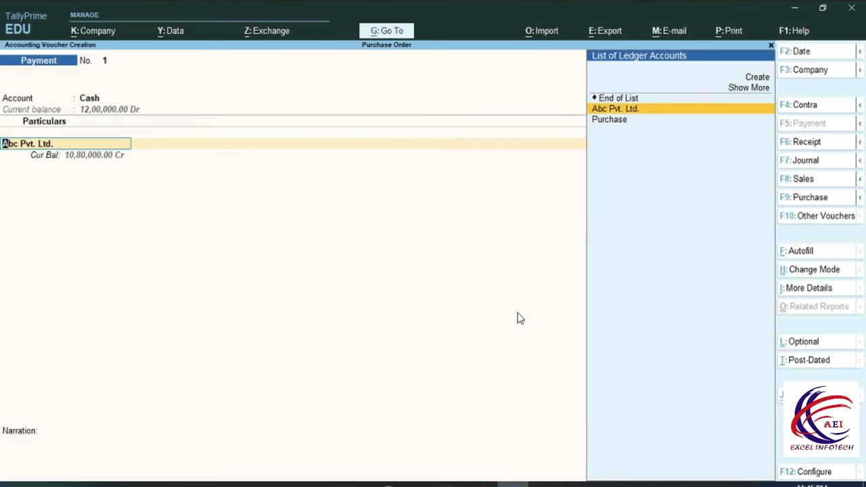
Save the payment of 10,00,000 from Cash to Abc Pvt. Ltd. against bill 1010
key("Return")
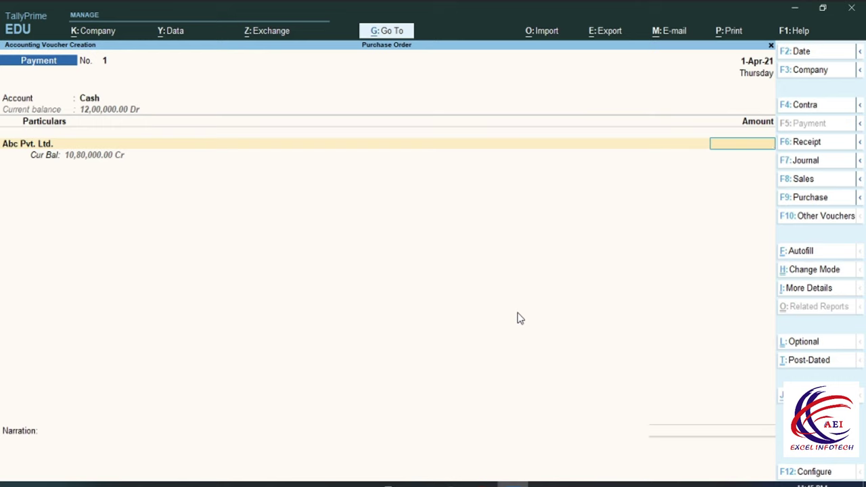
type("10")
type("00000")
key("Return")
key("Down")
key("Down")
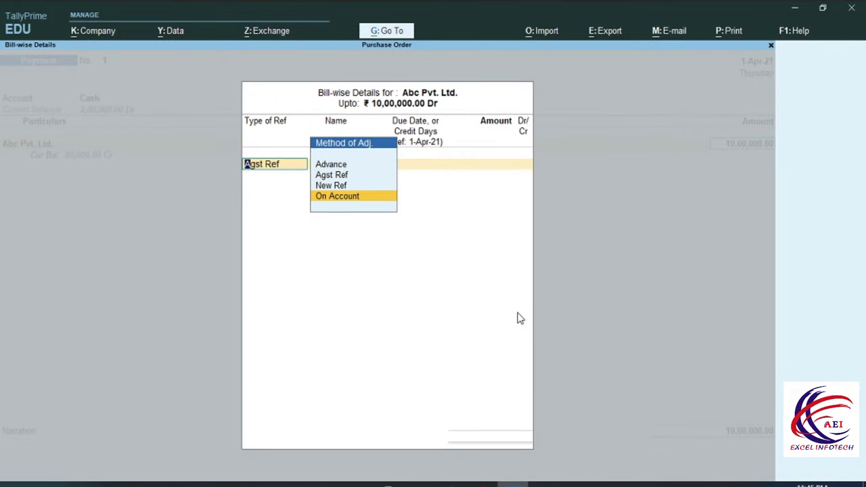
key("Up")
key("Up")
key("Return")
key("Return")
key("Return")
key("Return")
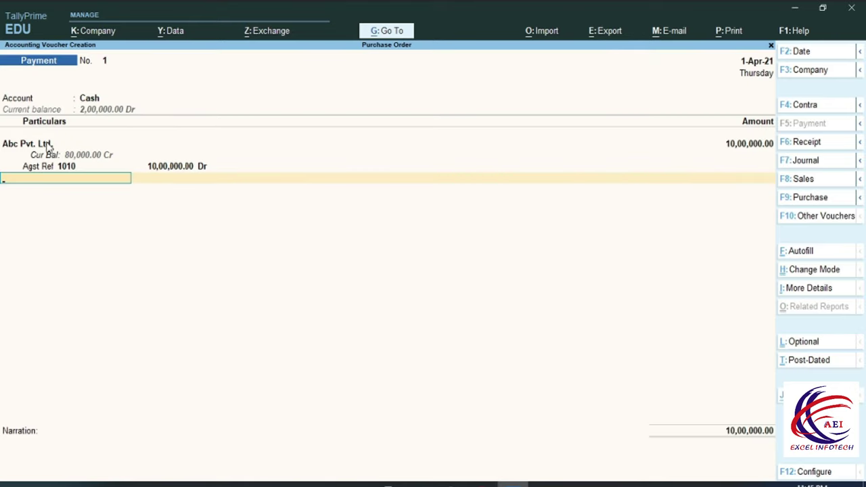
key("Return")
key("Return")
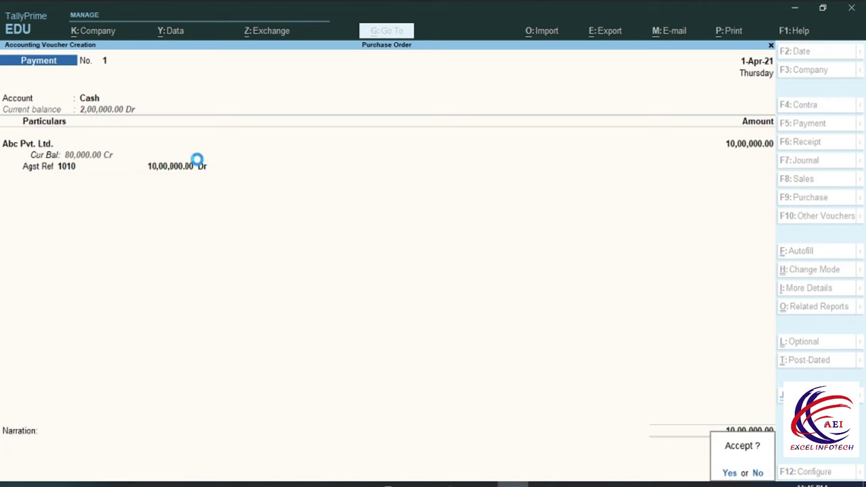
key("Return")
Return to Gateway of Tally and select the Balance Sheet report
key("Escape")
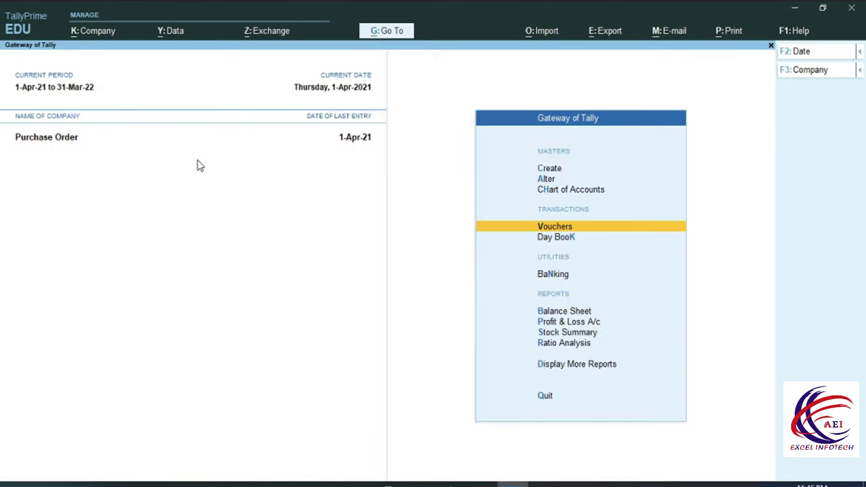
key("Down")
key("Down")
key("Down")
key("Down")
key("Up")
Drill through Current Liabilities and Sundry Creditors to Abc Pvt. Ltd.'s vouchers, then back out to Gateway
key("Return")
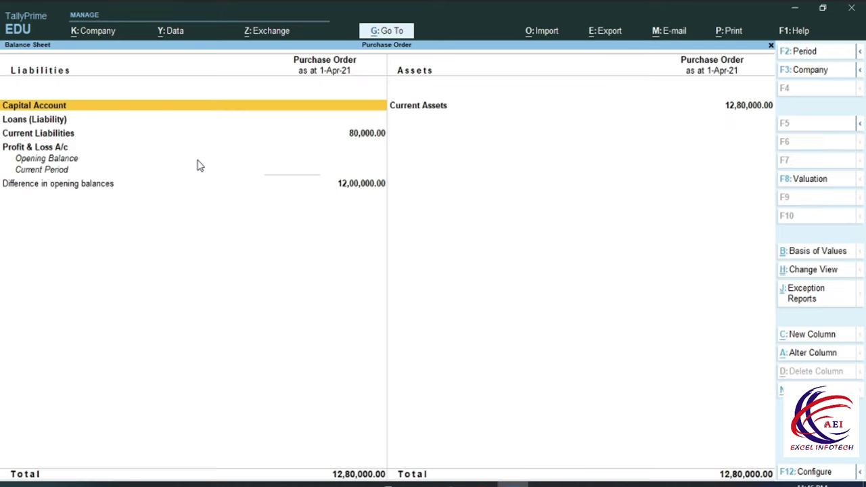
key("Down")
key("Down")
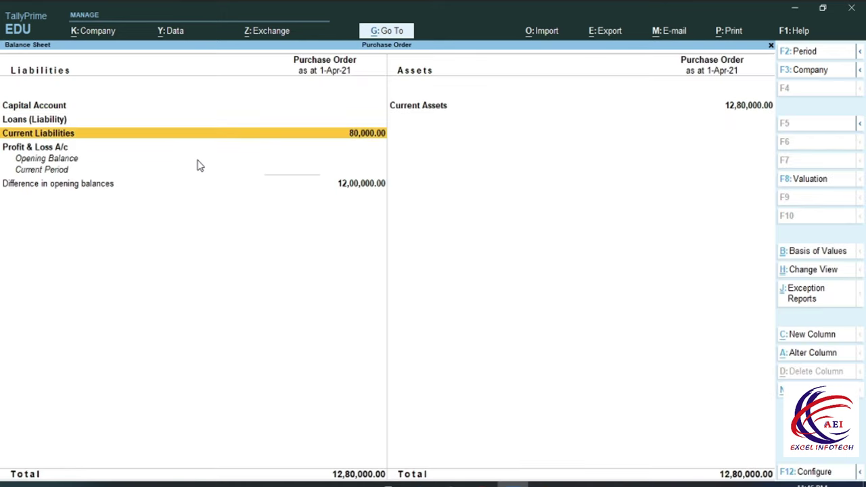
key("Return")
key("Return")
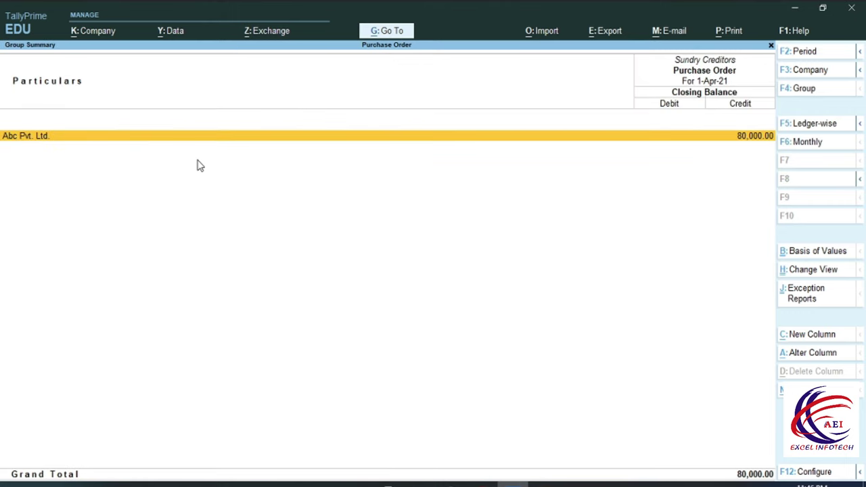
key("Return")
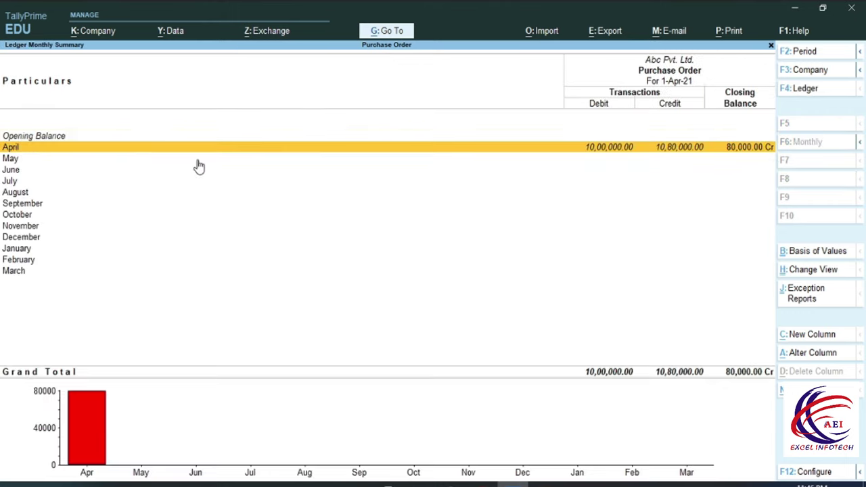
key("Return")
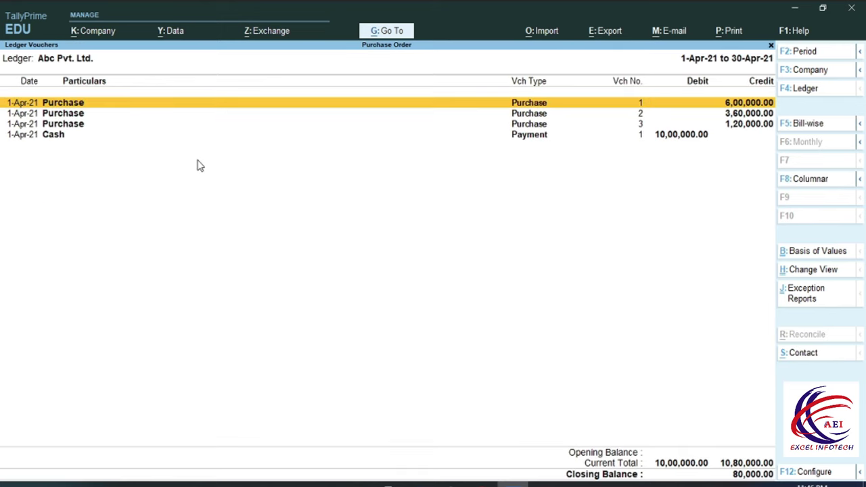
key("Down")
key("Down")
key("Down")
key("Up")
key("Up")
key("Up")
key("Escape")
key("Escape")
key("Escape")
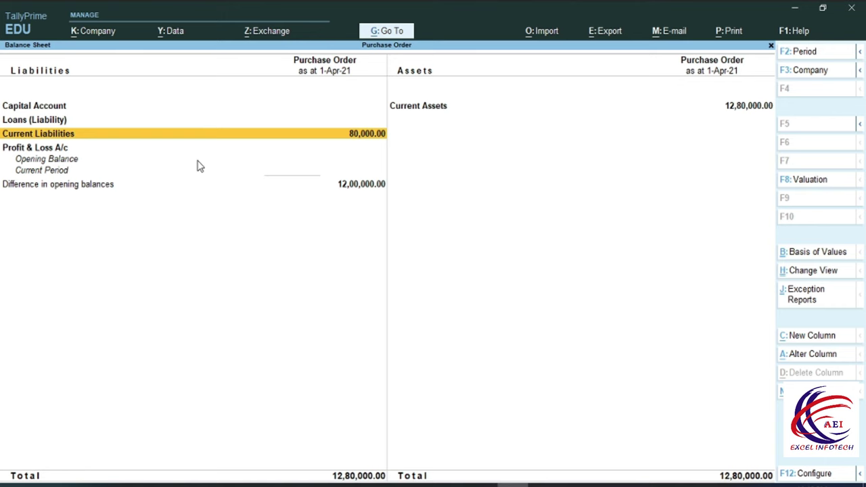
key("Escape")
key("Escape")
key("Escape")
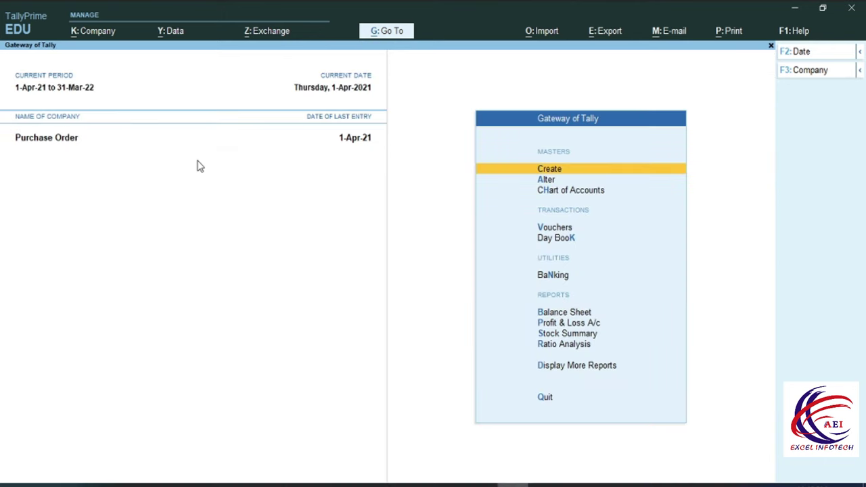
Start a Contra voucher and create ledger HDFC BAnk under Bank Accounts as its account
key("Down")
key("Down")
key("Down")
key("Return")
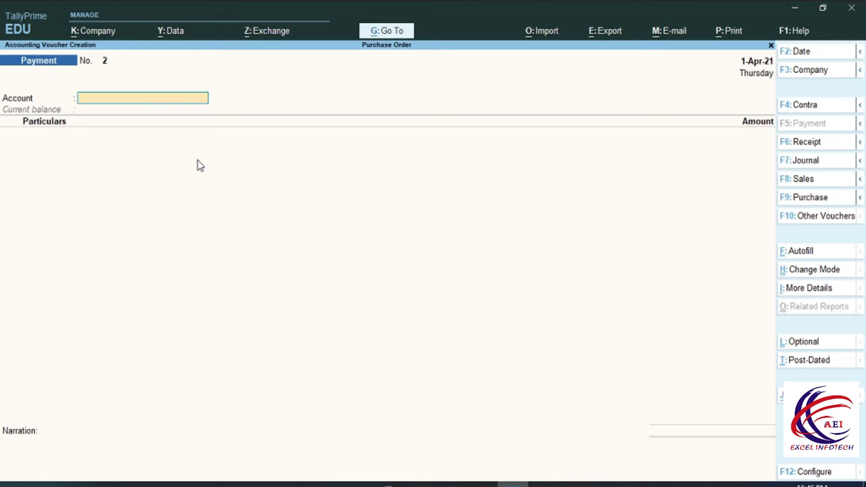
key("F4")
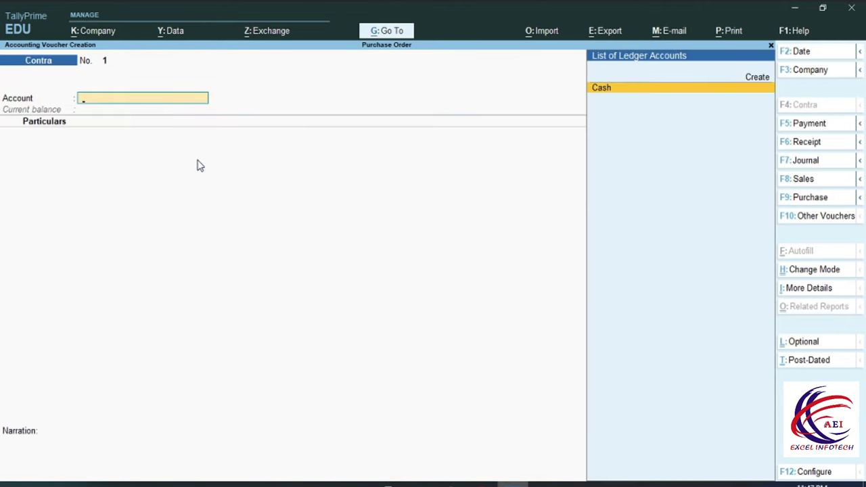
key("alt+c")
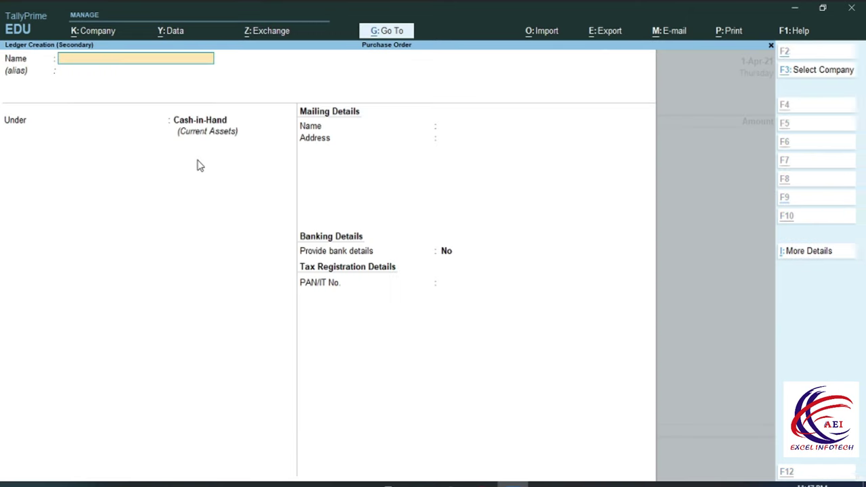
type("HD")
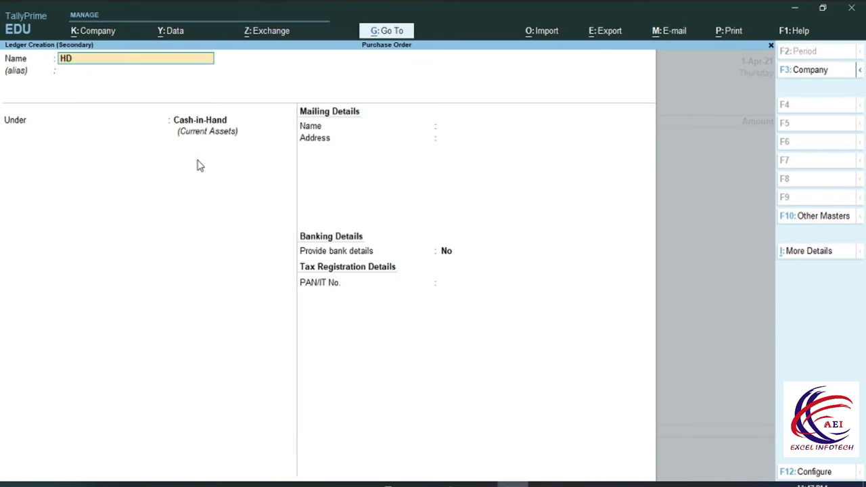
type("FC BAnk")
key("Return")
type("B")
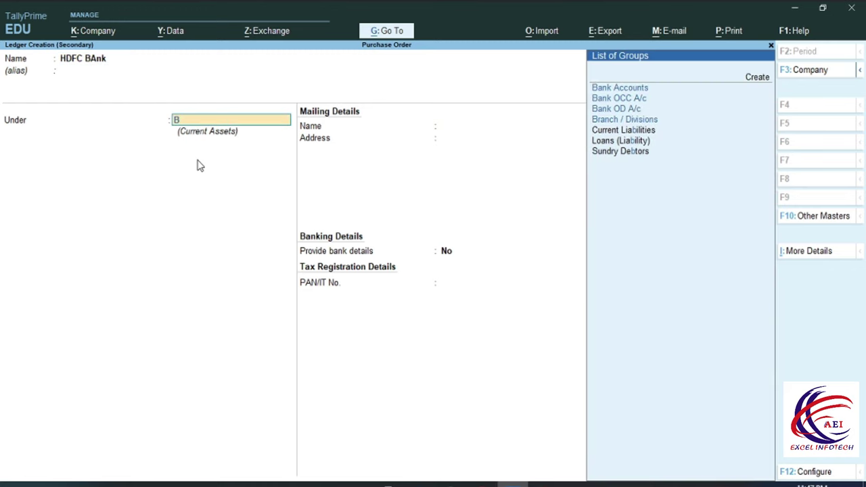
key("Return")
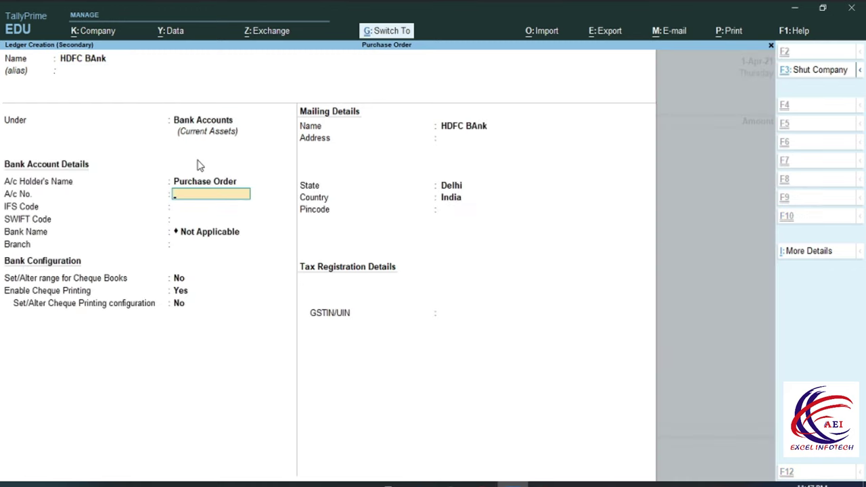
key("ctrl+a")
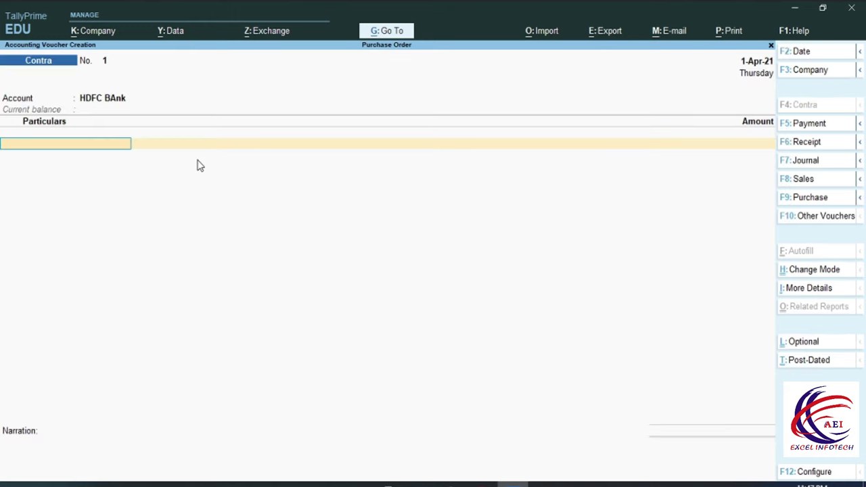
Enter Cash as the particulars with a 1,00,000 deposit amount
key("Down")
key("Return")
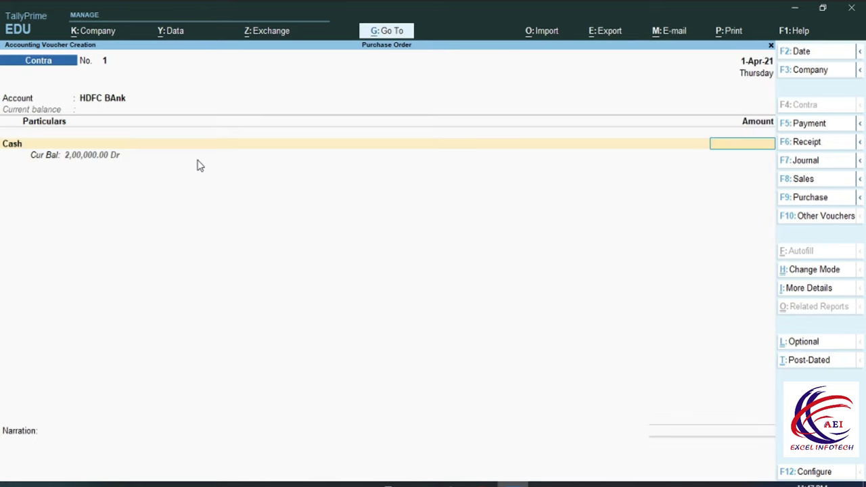
type("1,")
type("00,000")
key("Return")
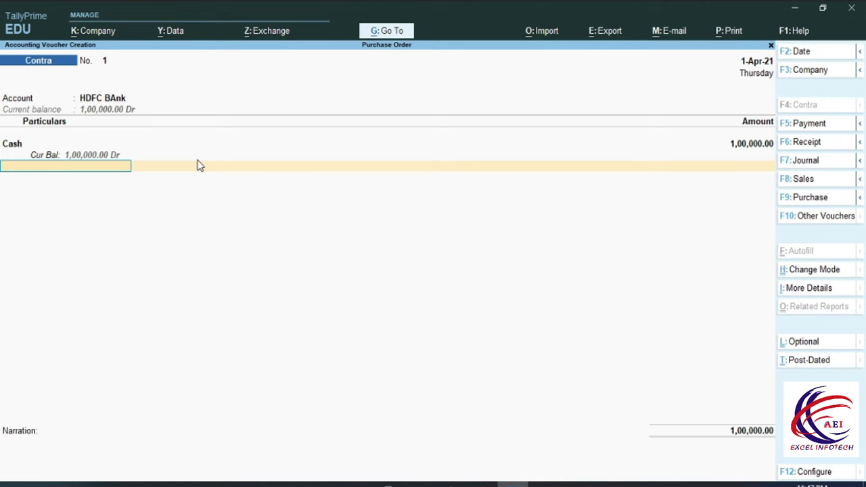
key("Return")
key("Return")
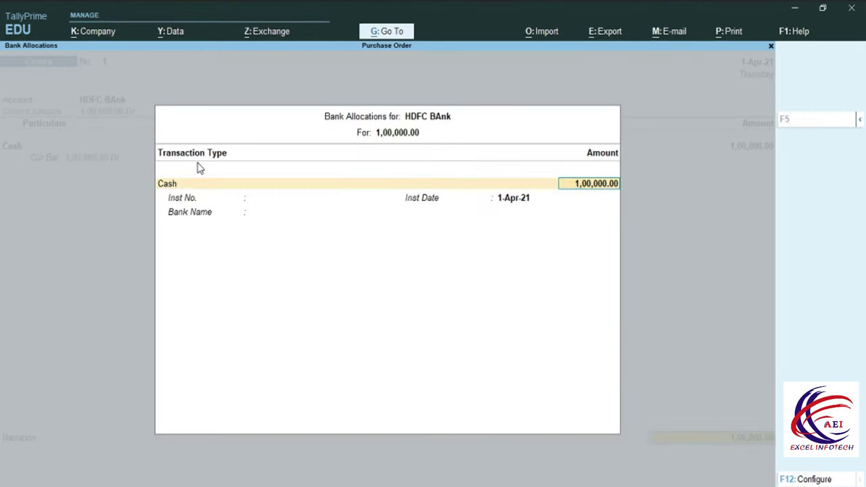
key("Return")
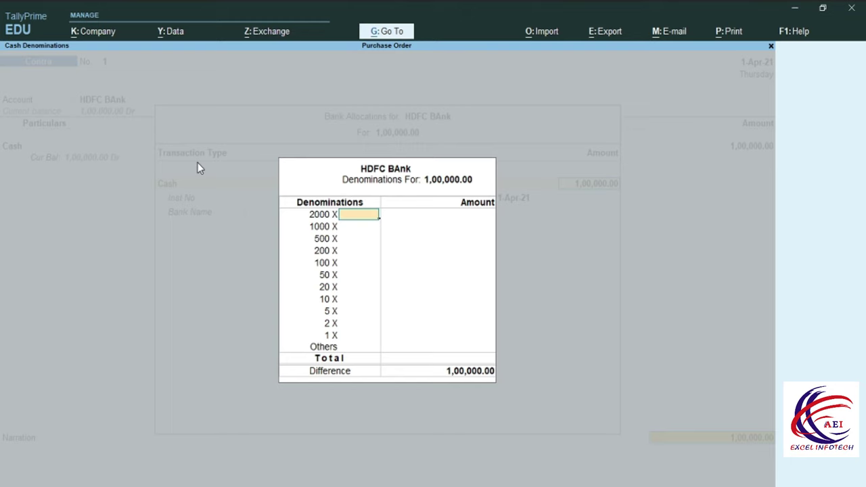
Record 50 notes of 2000 and bank name HDFC Bank, then save the Contra
type("50")
key("Return")
key("Return")
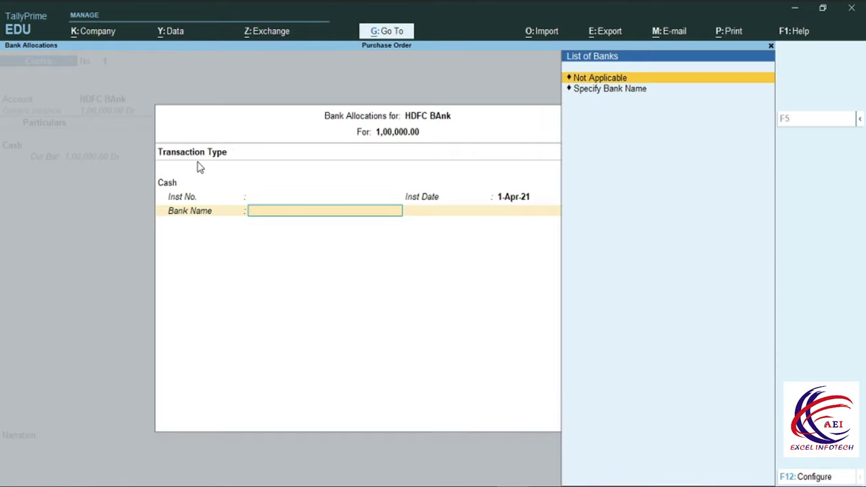
key("Down")
key("Return")
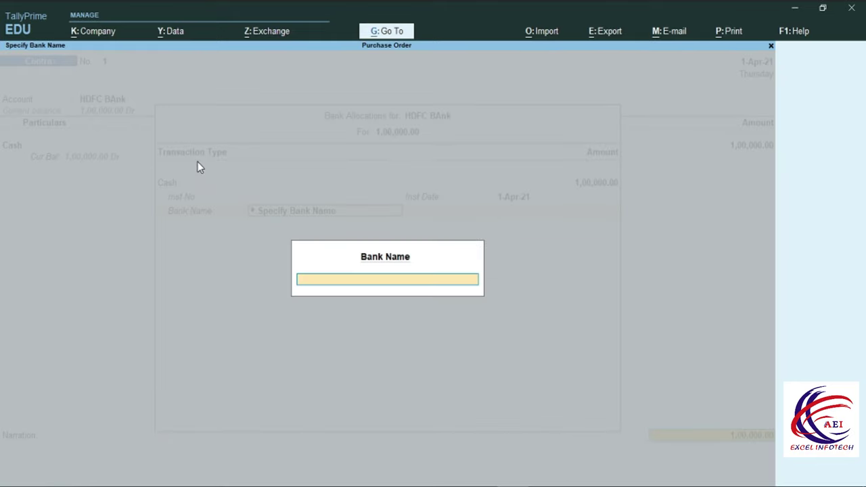
type("HF")
key("BackSpace")
type("DFC ")
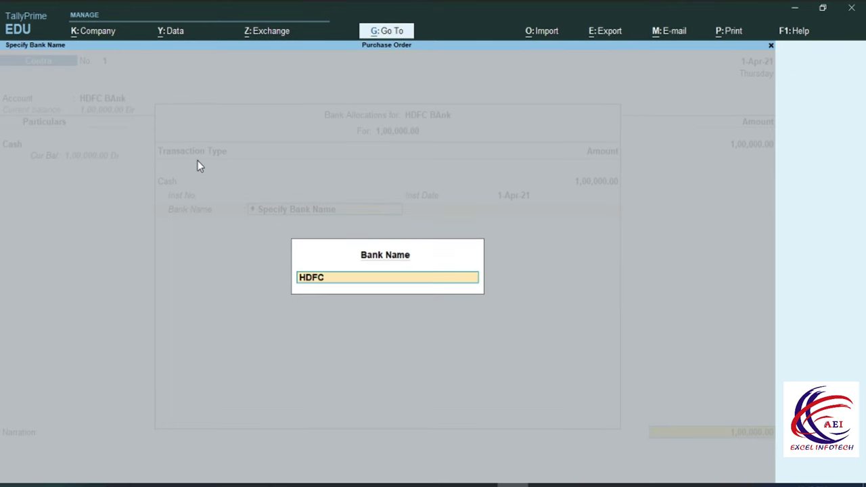
type("Bank")
key("Return")
key("Return")
key("Return")
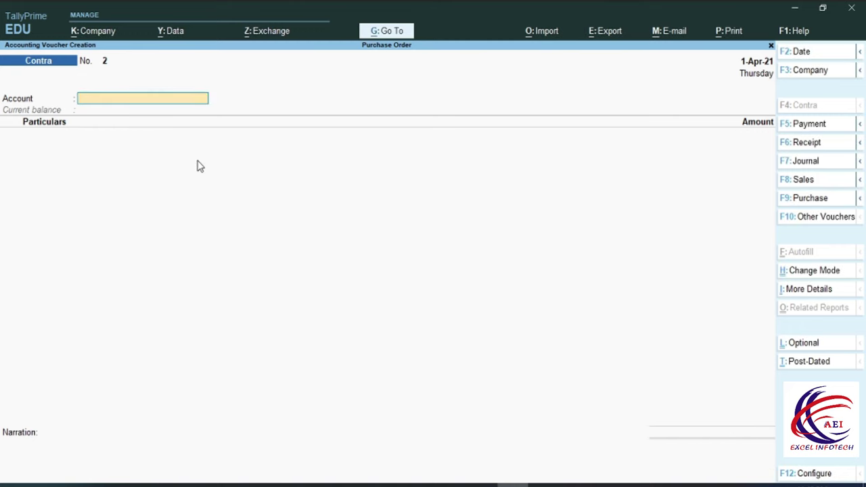
Start a Payment of 80000 from HDFC BAnk to Abc Pvt. Ltd. against bill 1010
key("F5")
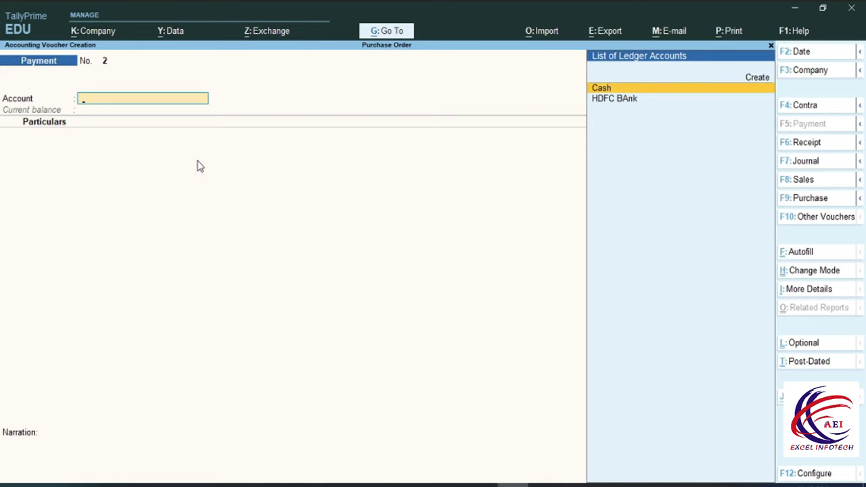
key("Down")
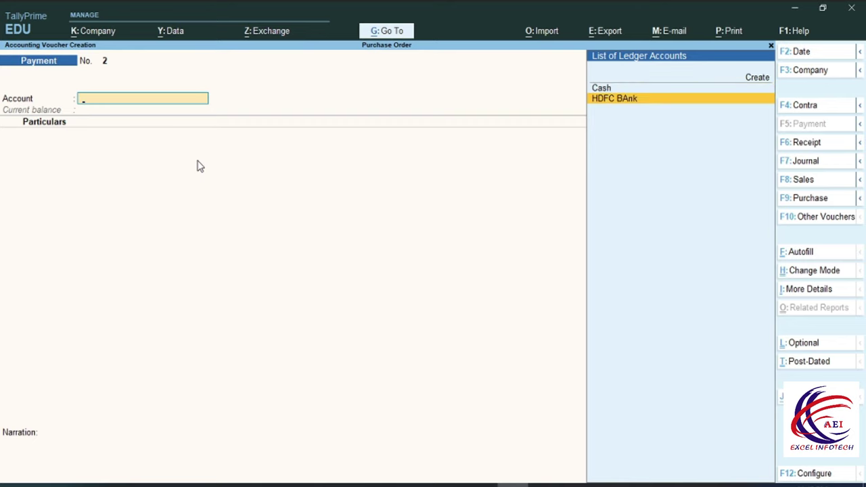
key("Return")
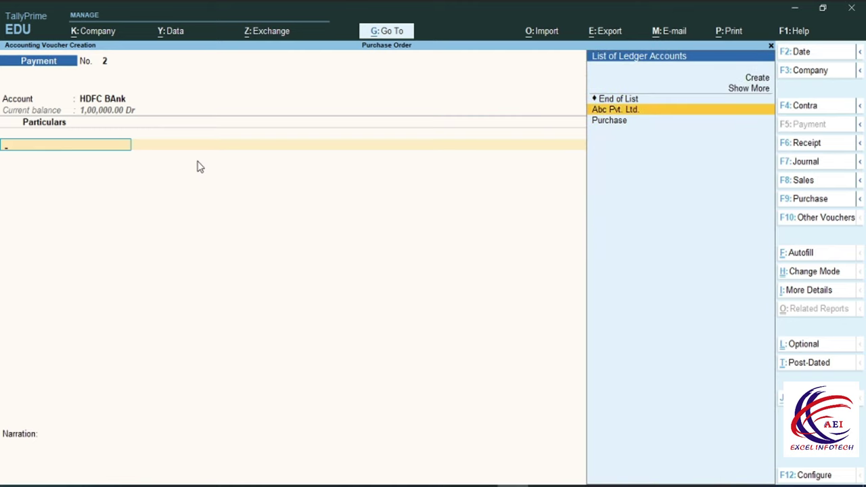
key("Return")
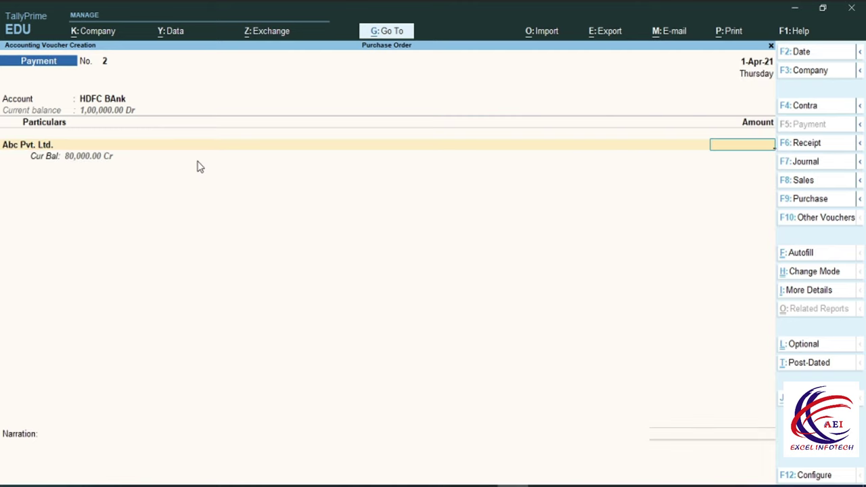
type("80")
type("000")
key("Return")
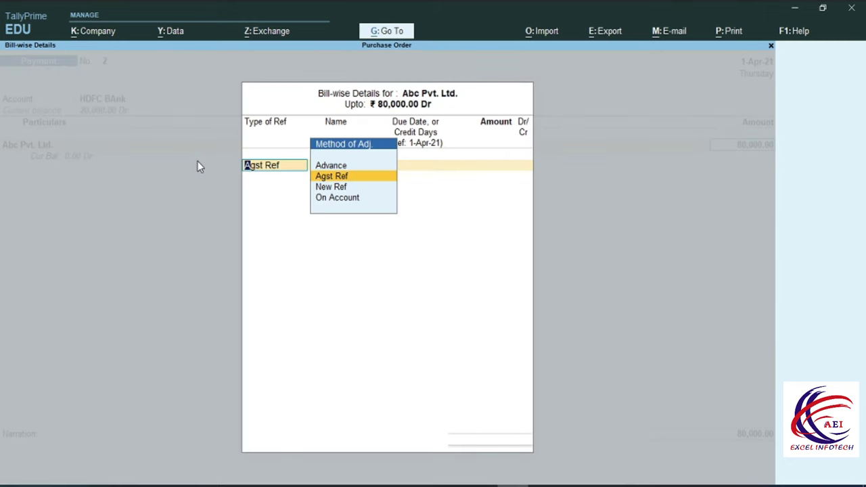
key("Return")
key("Return")
key("Return")
key("Return")
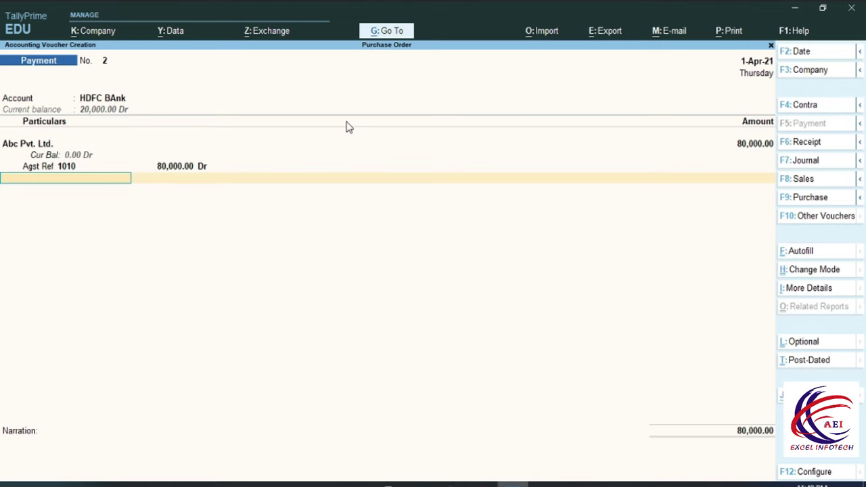
Allocate the 80,000.00 as a Cheque transaction, save the payment and return to Gateway
key("Return")
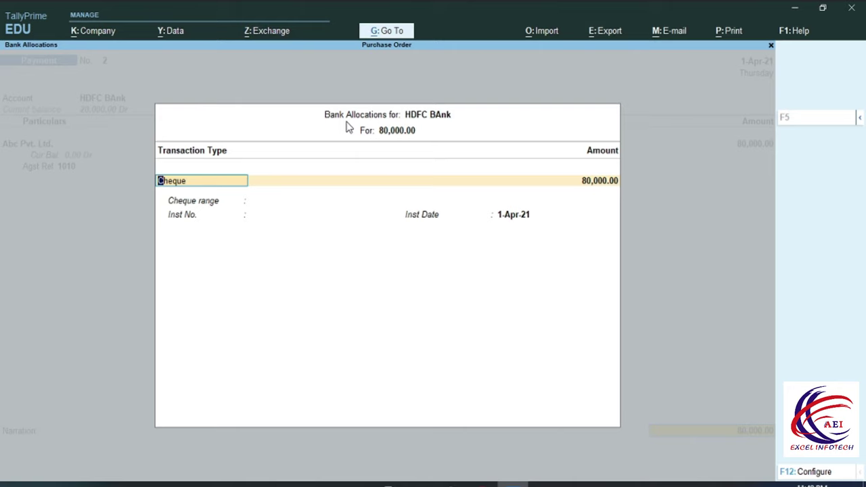
key("Return")
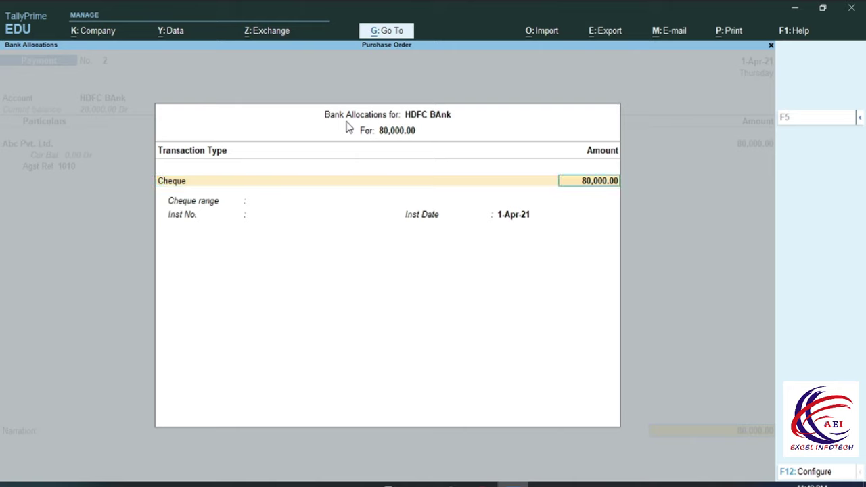
key("Return")
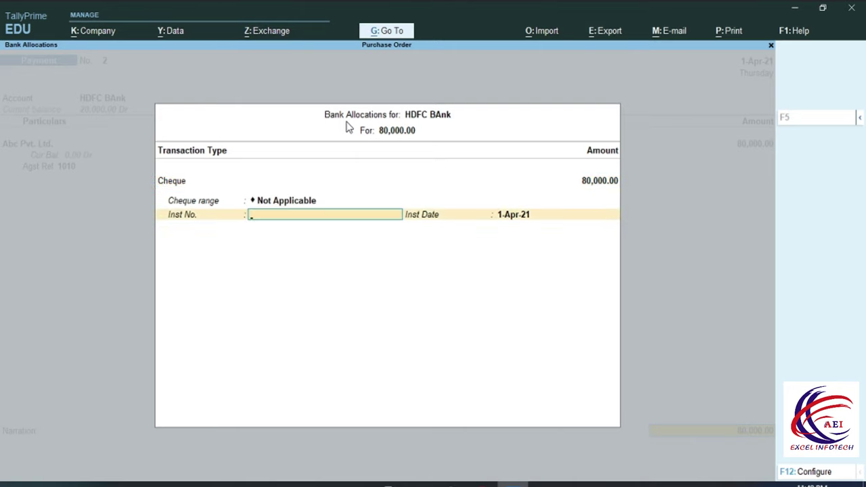
key("Return")
key("Return")
key("Return")
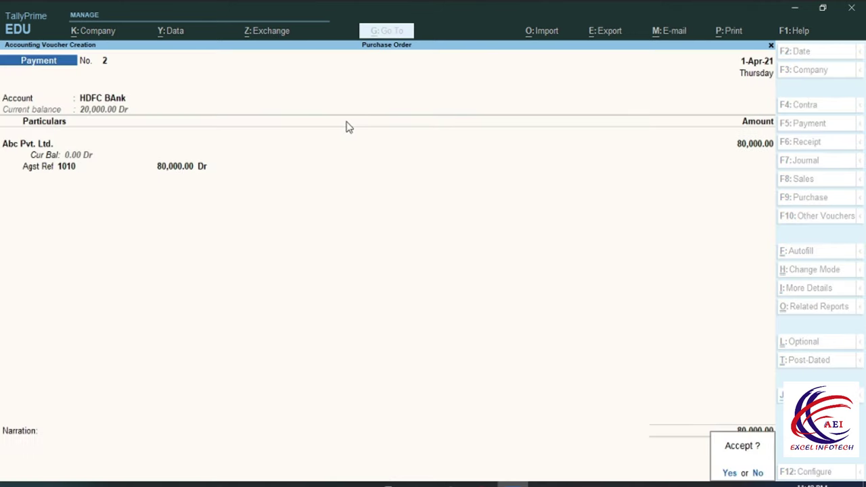
key("Return")
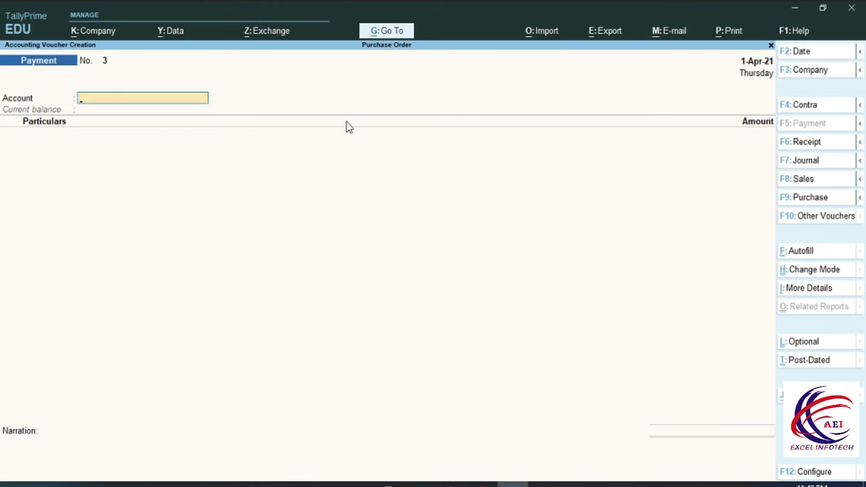
key("Escape")
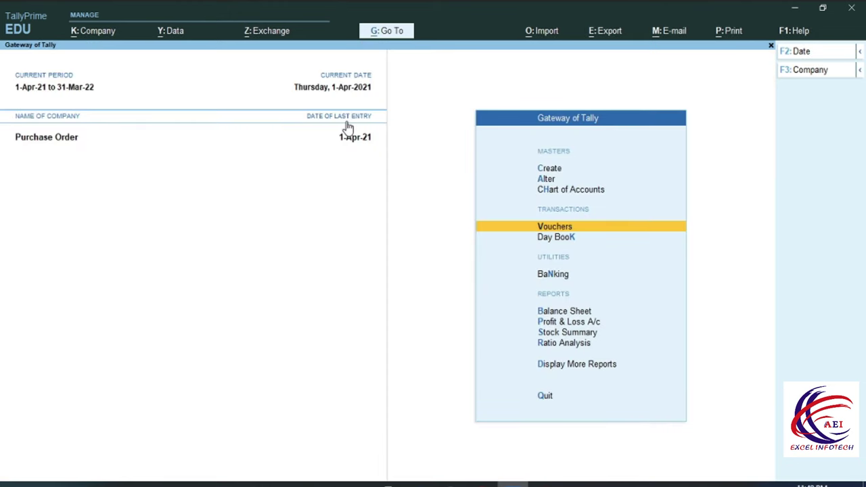
key("b")
key("Down")
key("Down")
key("Down")
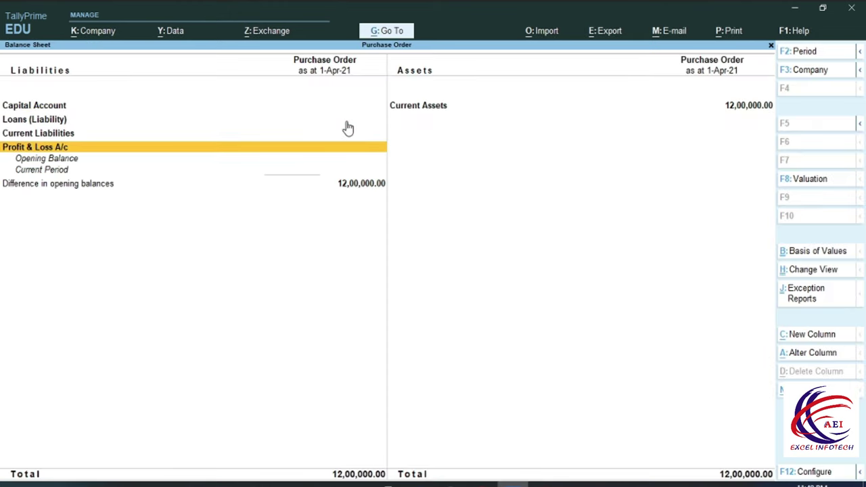
key("alt+F1")
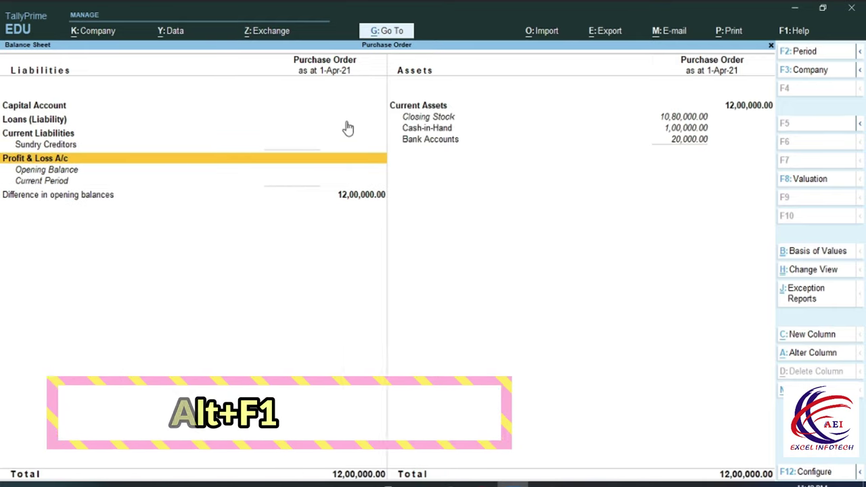
key("Right")
key("Up")
key("Up")
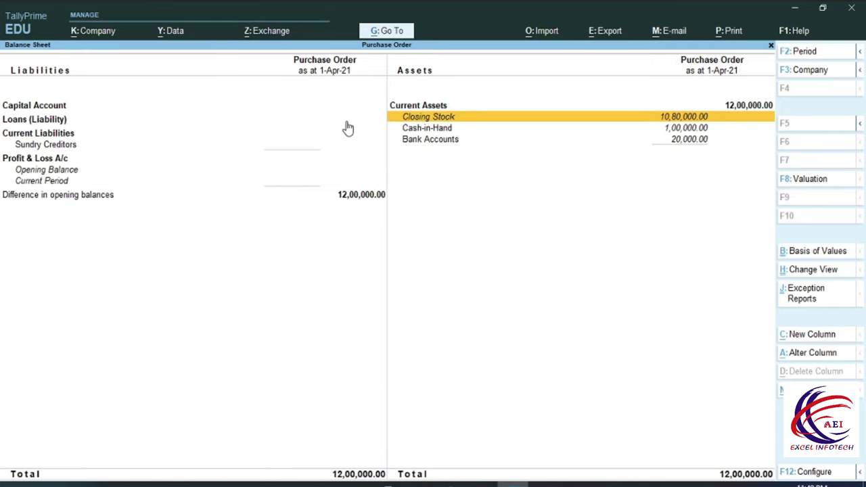
key("Down")
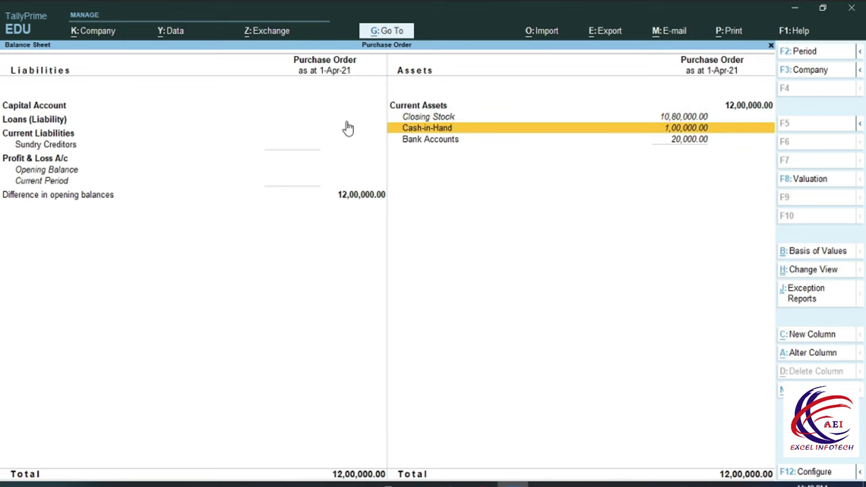
key("Down")
key("Up")
key("Up")
key("Up")
key("Return")
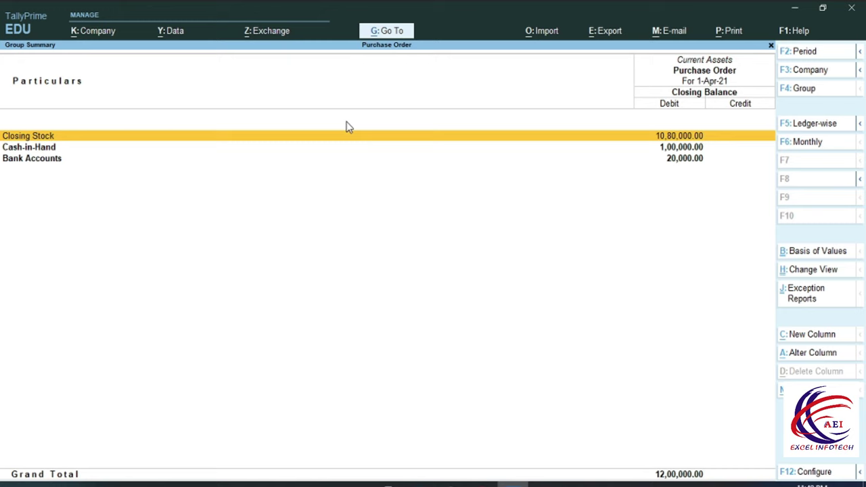
key("Return")
key("Return")
key("Escape")
key("Escape")
key("Down")
key("Down")
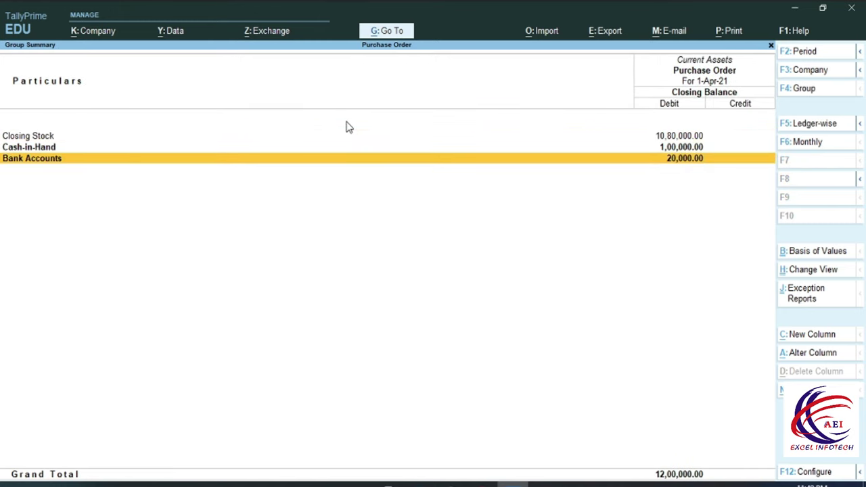
key("Up")
key("Escape")
key("Escape")
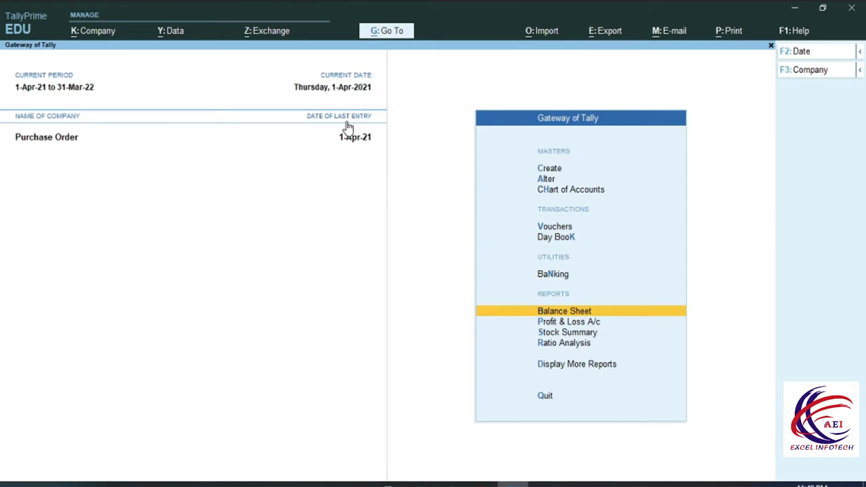